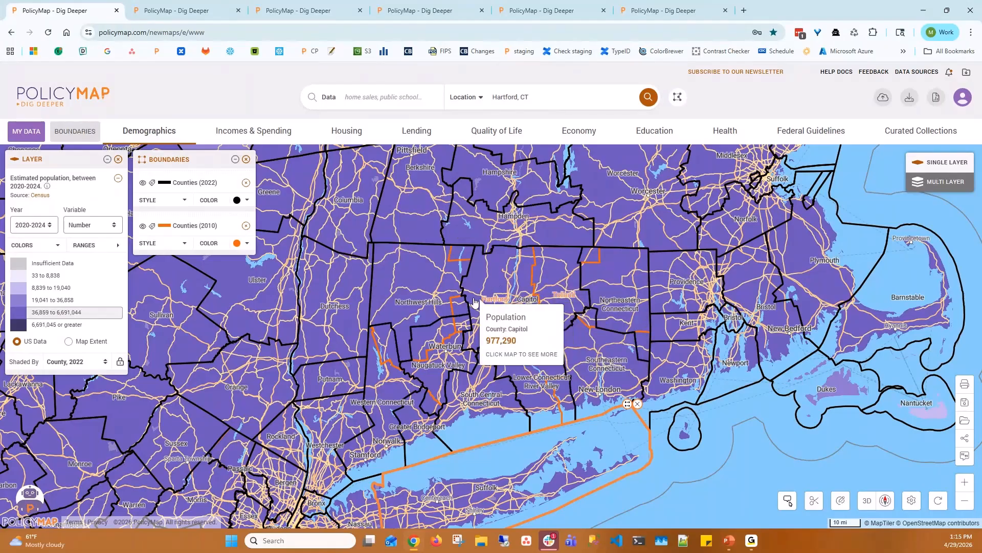
- Inspect the population details of Northwest Hills, Plymouth and Capitol counties, including Plymouth's trend over time
{"action": "left_click", "coordinate": [401, 281]}
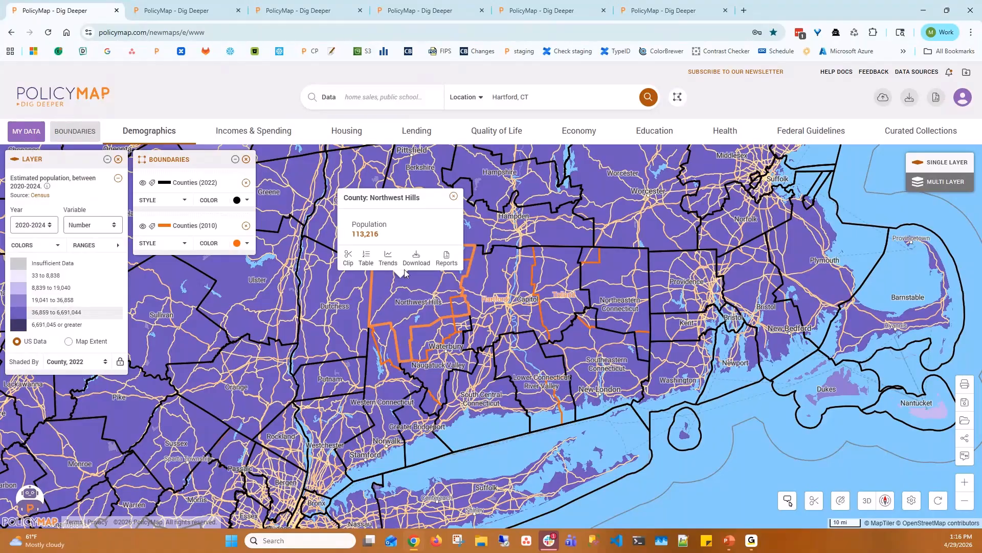
{"action": "left_click", "coordinate": [811, 278]}
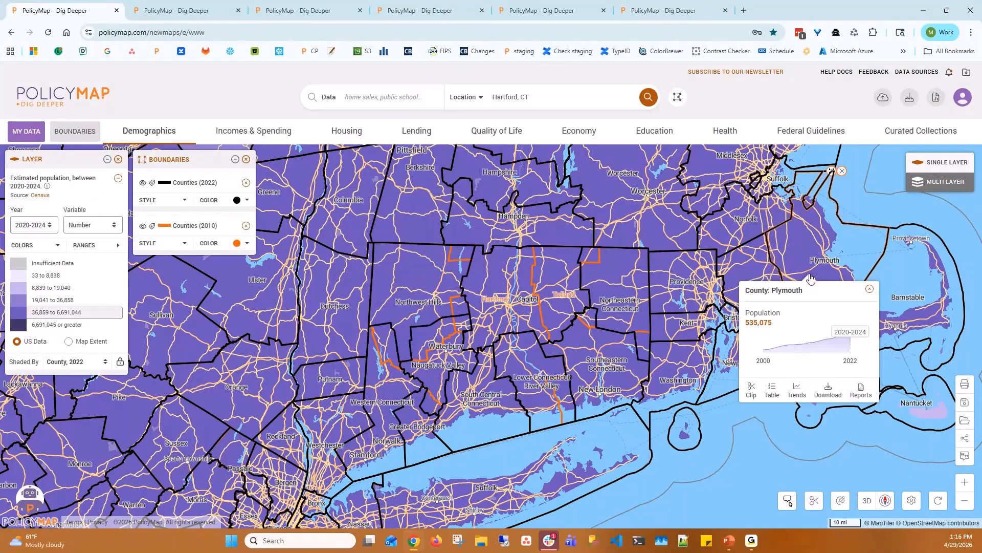
{"action": "mouse_move", "coordinate": [768, 353]}
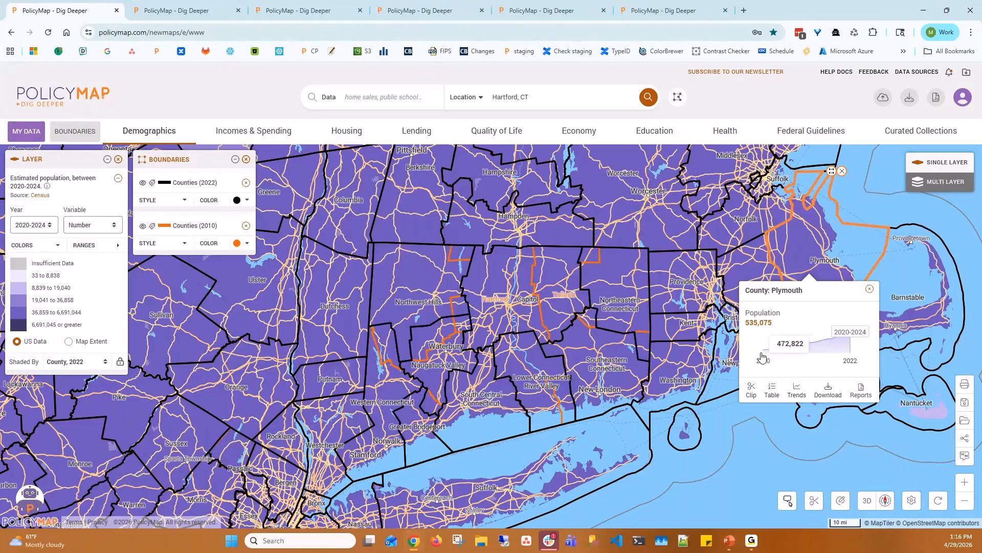
{"action": "mouse_move", "coordinate": [844, 340]}
{"action": "left_click", "coordinate": [869, 289]}
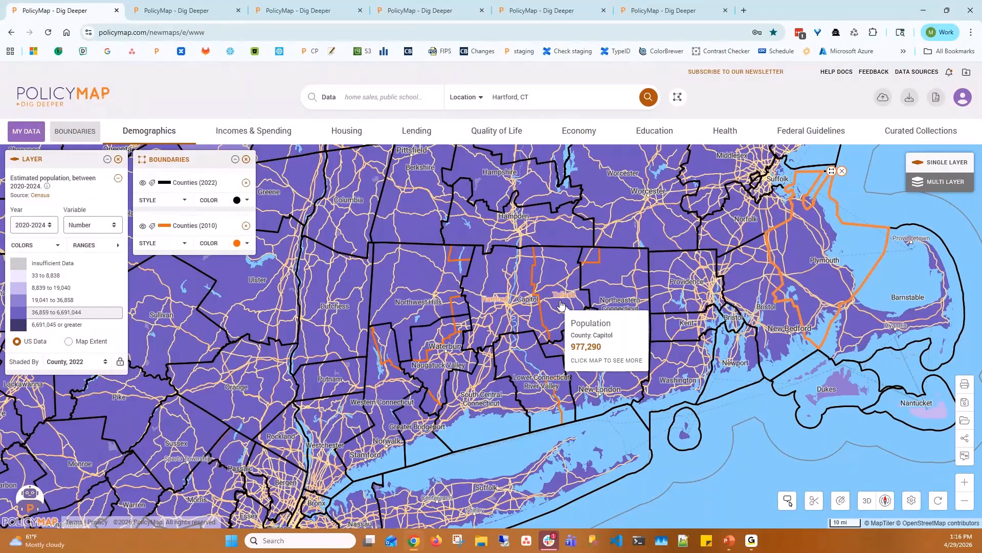
{"action": "left_click", "coordinate": [562, 305]}
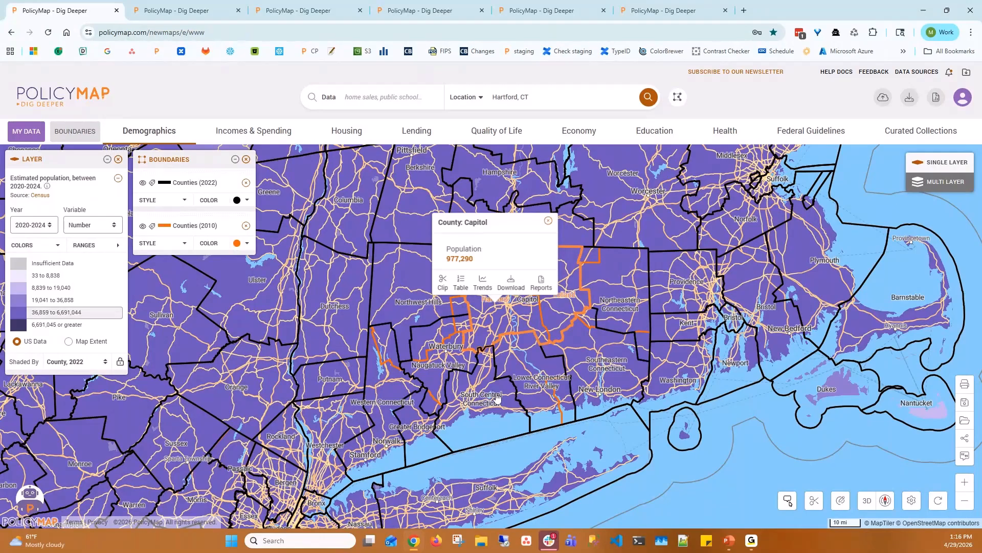
{"action": "scroll", "coordinate": [496, 396], "scroll_direction": "down", "scroll_amount": 2}
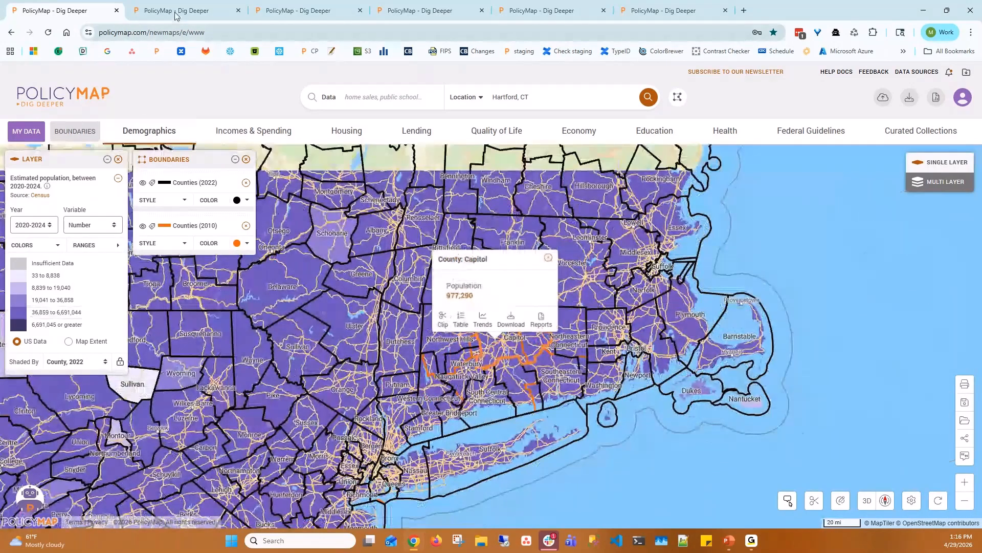
- Switch to the census tract map and inspect the population trend of tract 7141.01
{"action": "left_click", "coordinate": [175, 16]}
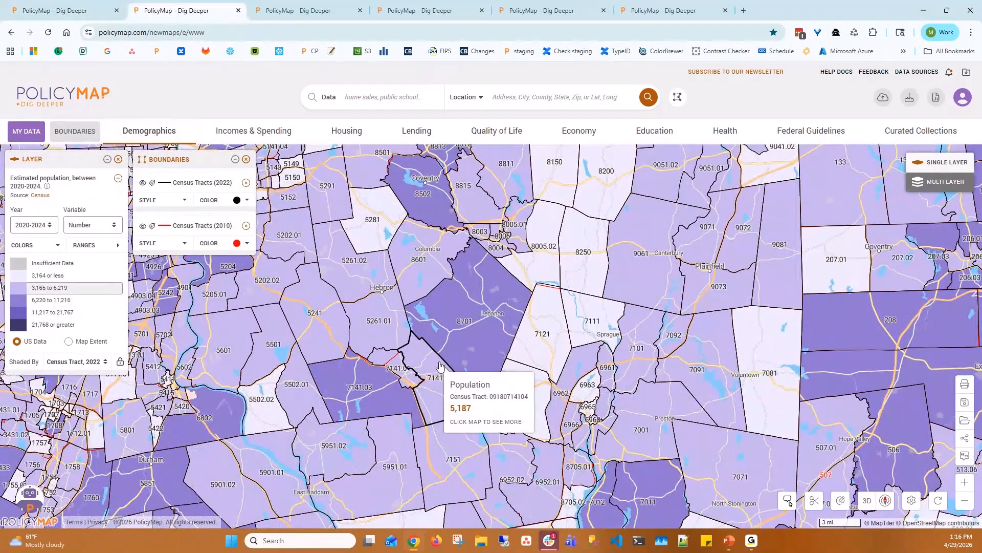
{"action": "left_click", "coordinate": [404, 379]}
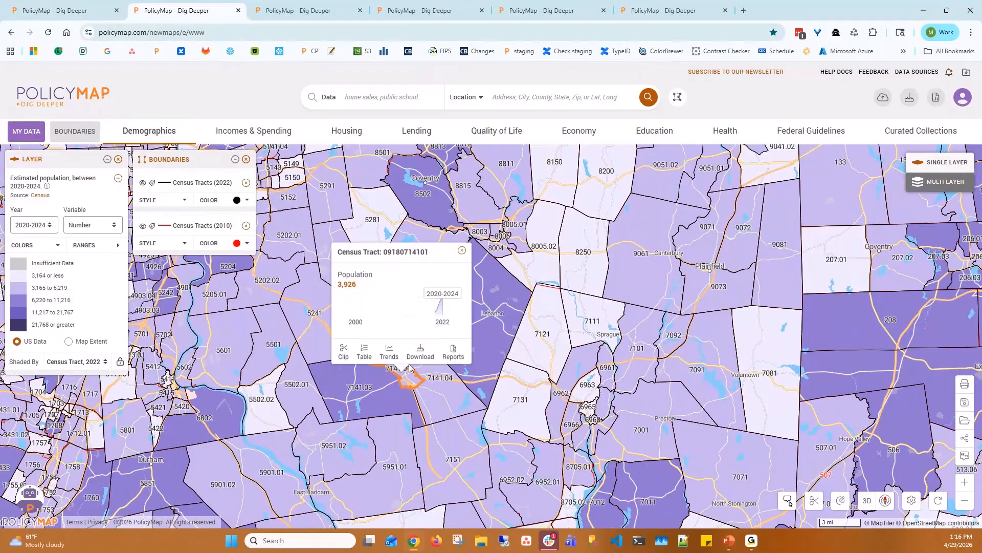
{"action": "mouse_move", "coordinate": [435, 316]}
{"action": "left_click", "coordinate": [462, 250]}
{"action": "scroll", "coordinate": [409, 351], "scroll_direction": "up", "scroll_amount": 3}
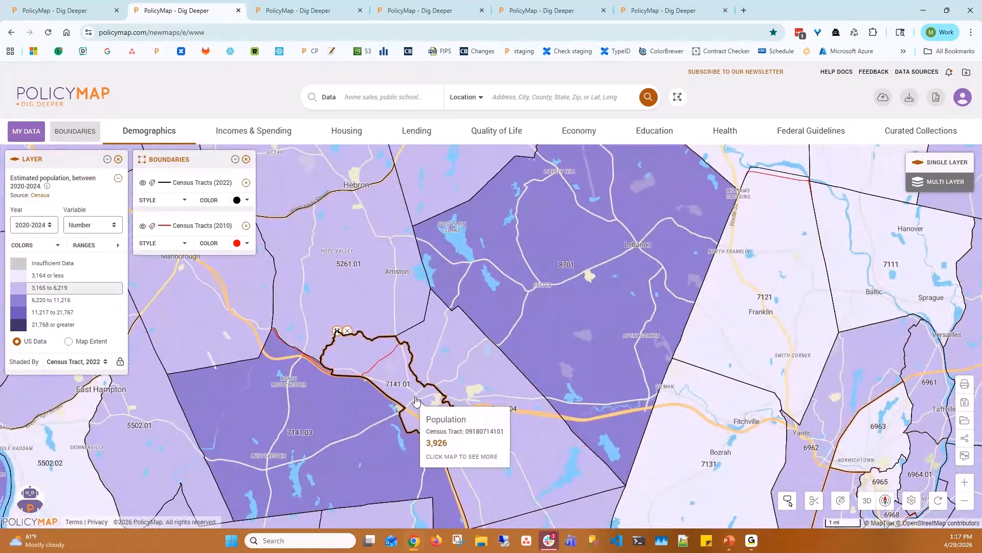
{"action": "left_click", "coordinate": [386, 376]}
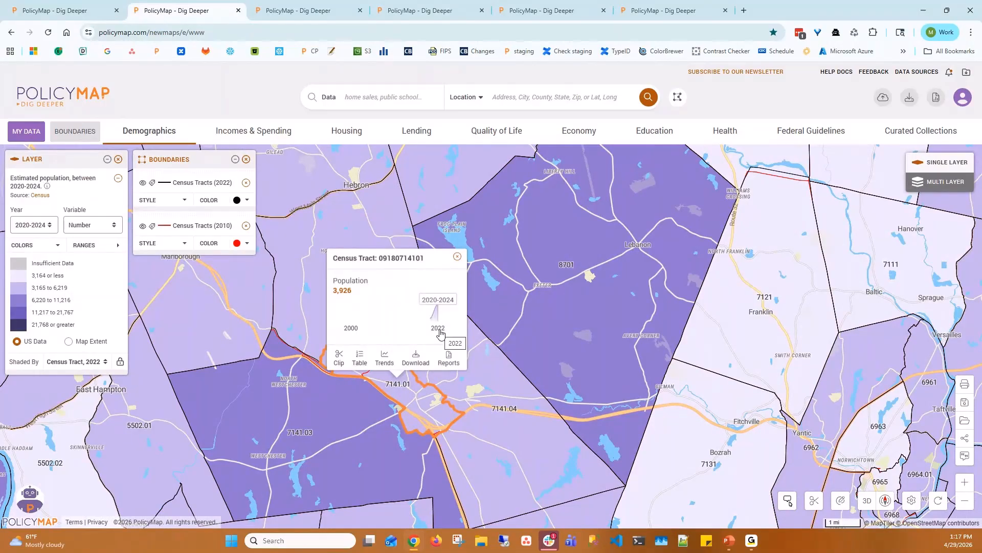
{"action": "left_click", "coordinate": [457, 256]}
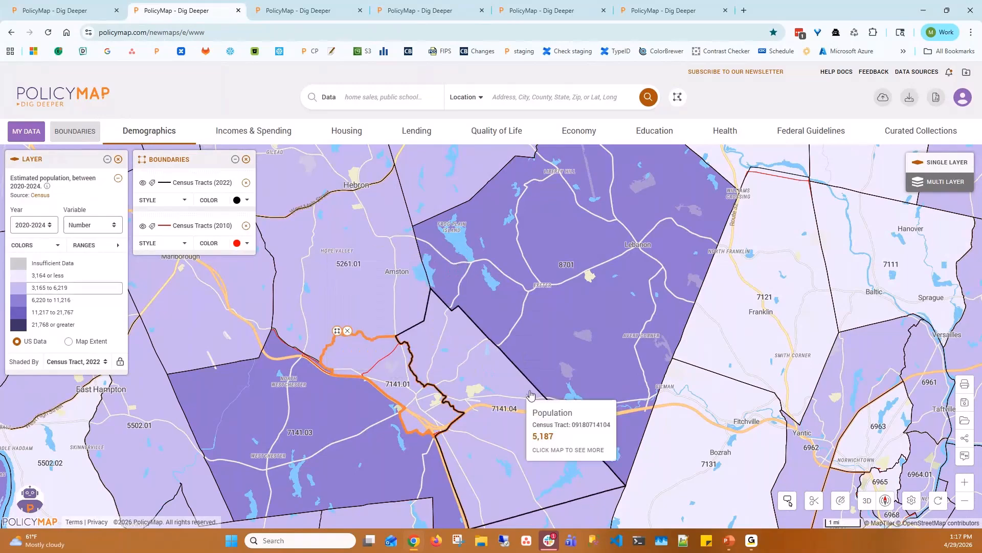
- Examine the population trend of tract 7121 across the years and check which census tract boundary sets are enabled
{"action": "scroll", "coordinate": [530, 394], "scroll_direction": "down", "scroll_amount": 3}
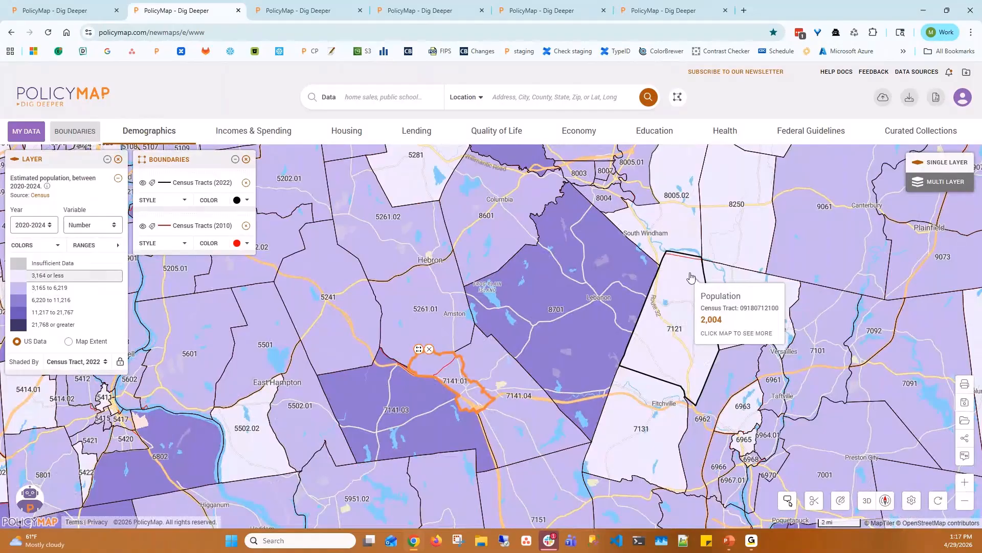
{"action": "left_click", "coordinate": [691, 278]}
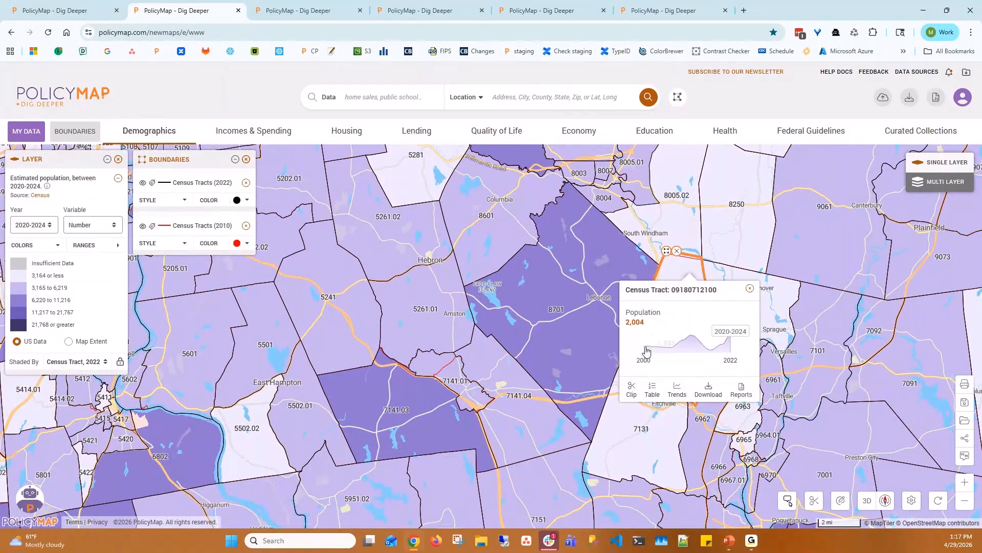
{"action": "mouse_move", "coordinate": [660, 353]}
{"action": "mouse_move", "coordinate": [708, 349]}
{"action": "left_click", "coordinate": [100, 132]}
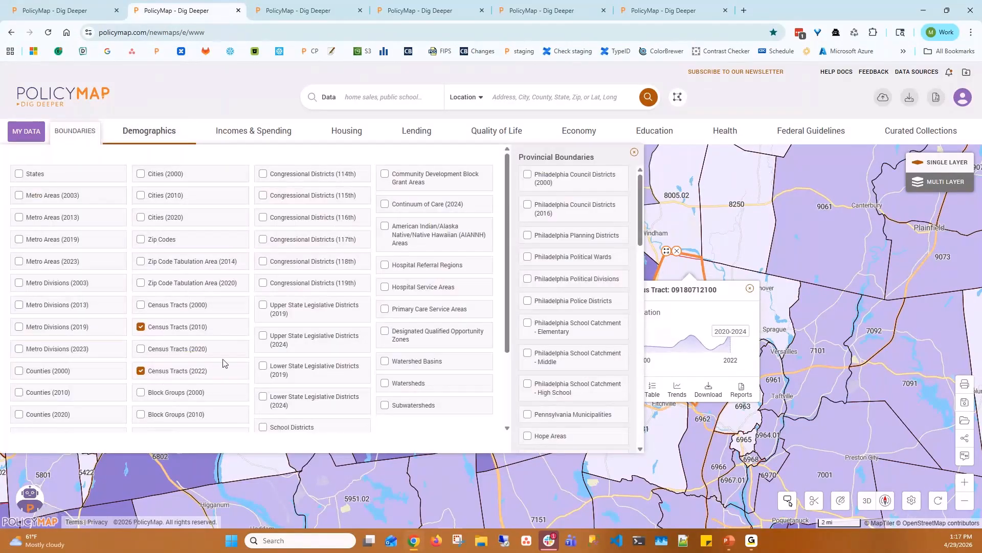
{"action": "left_click", "coordinate": [77, 132]}
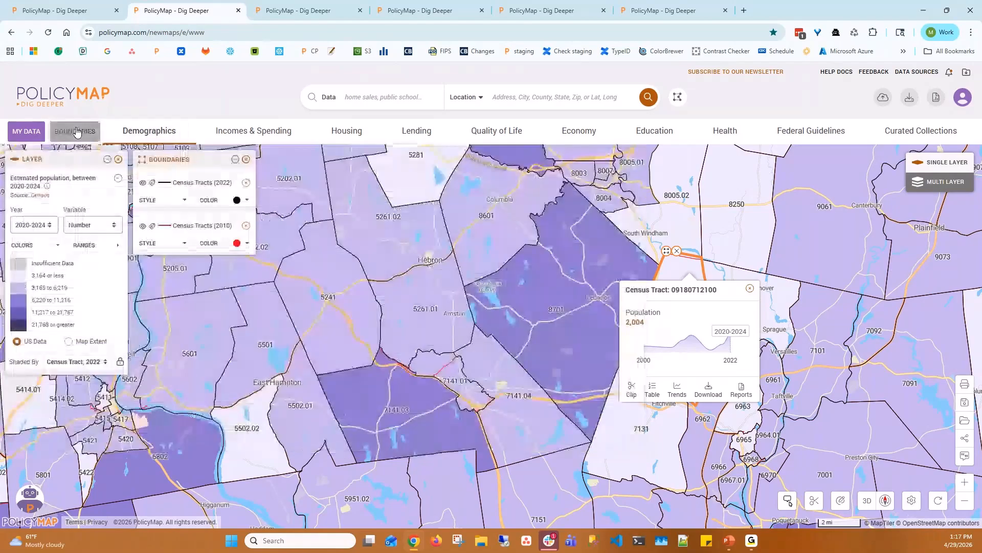
- Compare the population trends of tracts 7141.01 and 5241, and show the geographies available for shading the layer
{"action": "left_click", "coordinate": [456, 388]}
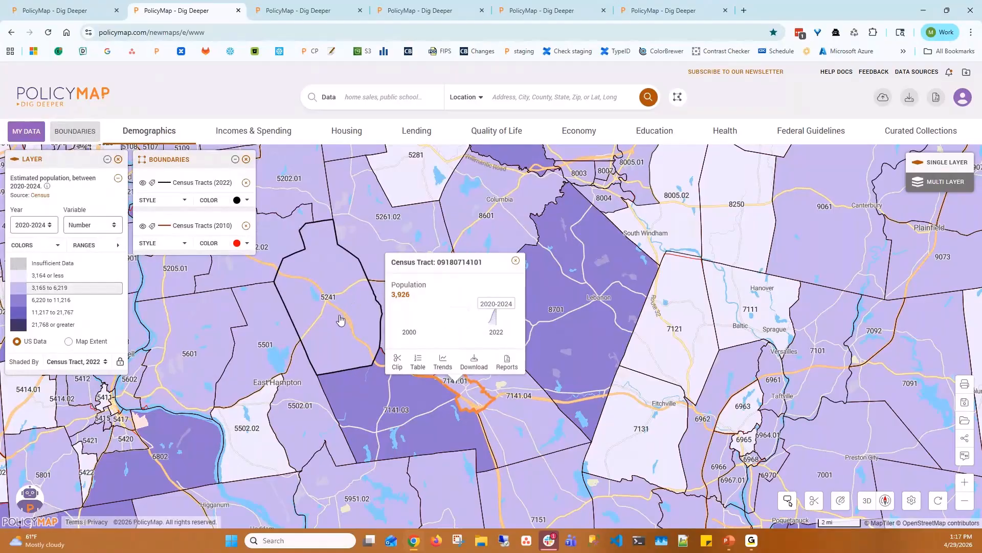
{"action": "left_click", "coordinate": [355, 302]}
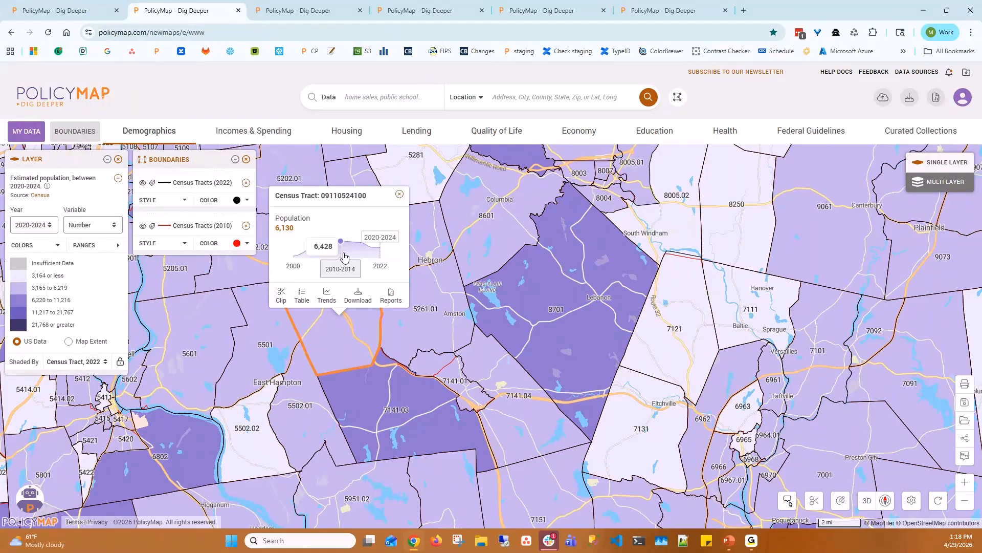
{"action": "left_click", "coordinate": [103, 363]}
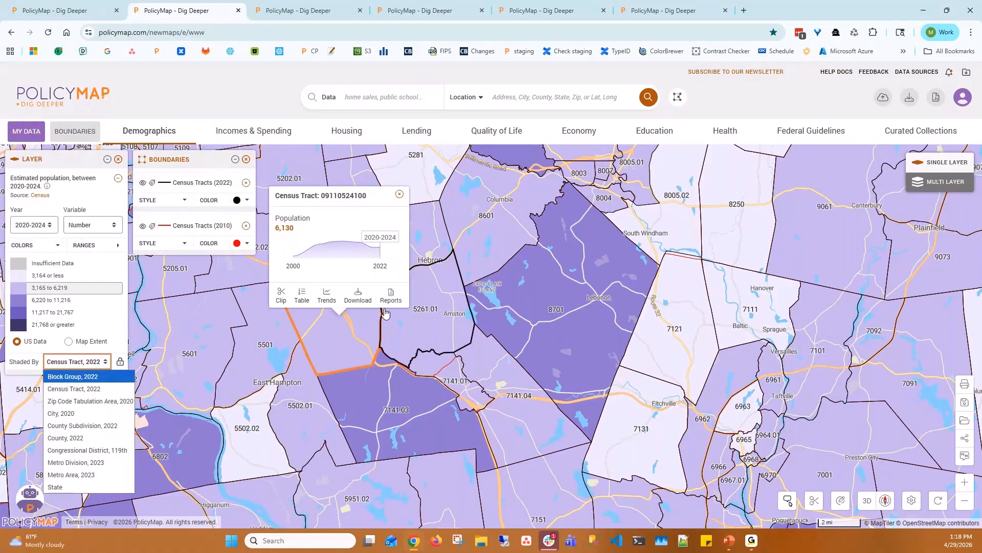
- On the national language map, show the Gujarati indicator from Language Spoken at Home (2015 or earlier)
{"action": "left_click", "coordinate": [273, 17]}
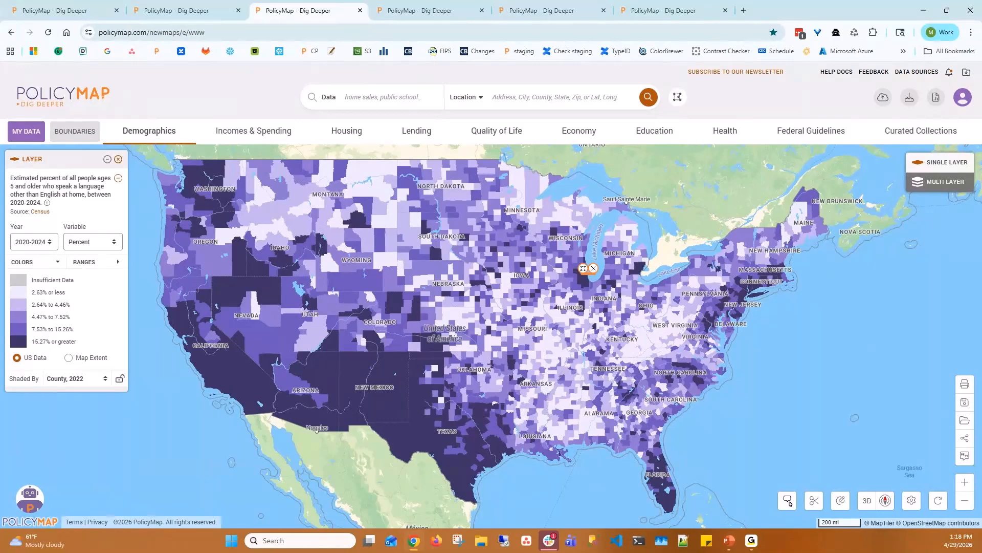
{"action": "left_click", "coordinate": [149, 131]}
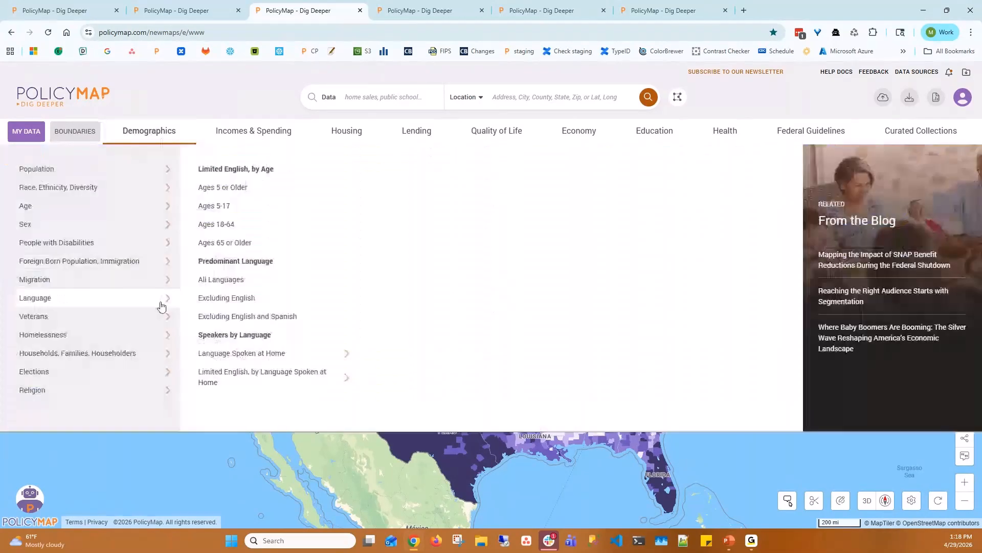
{"action": "mouse_move", "coordinate": [235, 378]}
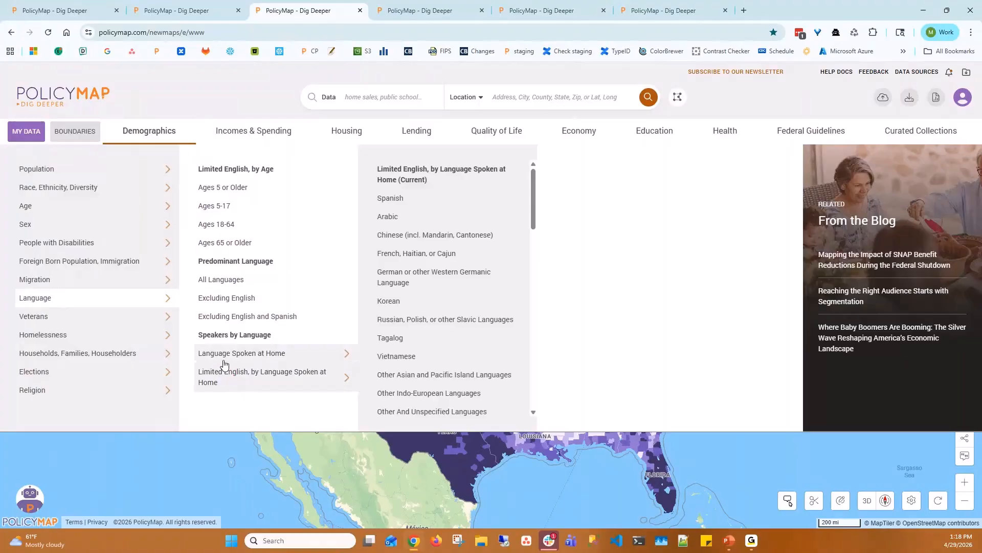
{"action": "mouse_move", "coordinate": [231, 359]}
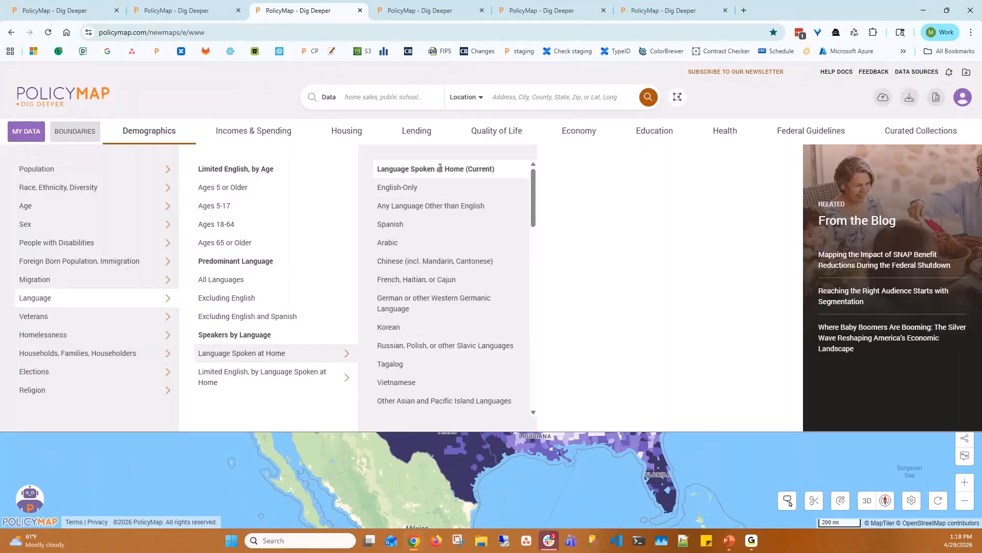
{"action": "scroll", "coordinate": [481, 197], "scroll_direction": "down", "scroll_amount": 3}
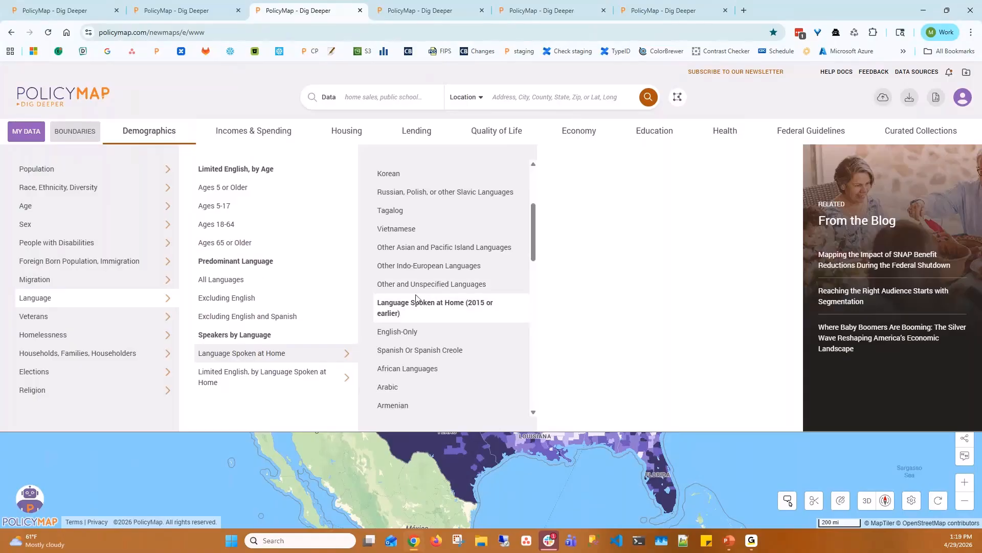
{"action": "scroll", "coordinate": [416, 295], "scroll_direction": "up", "scroll_amount": 3}
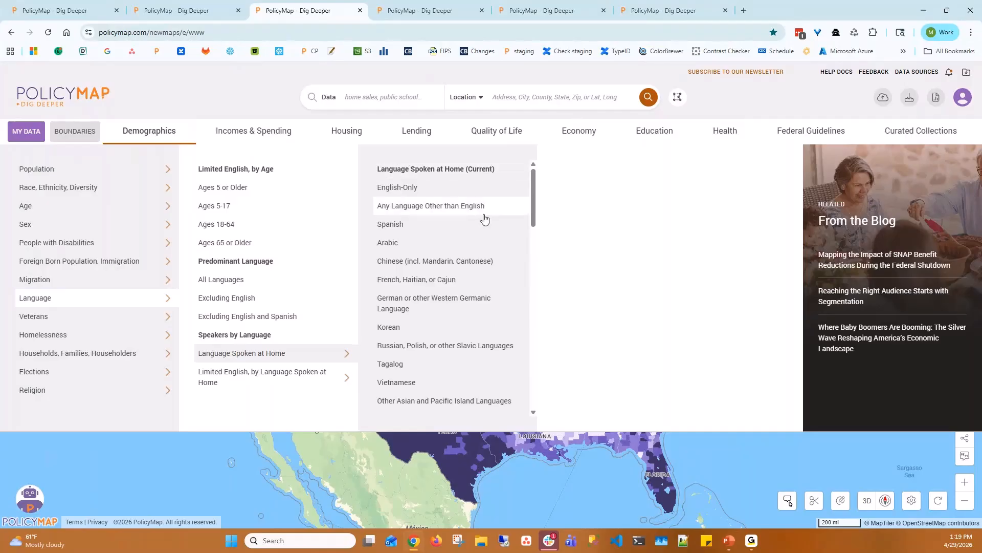
{"action": "scroll", "coordinate": [485, 217], "scroll_direction": "down", "scroll_amount": 3}
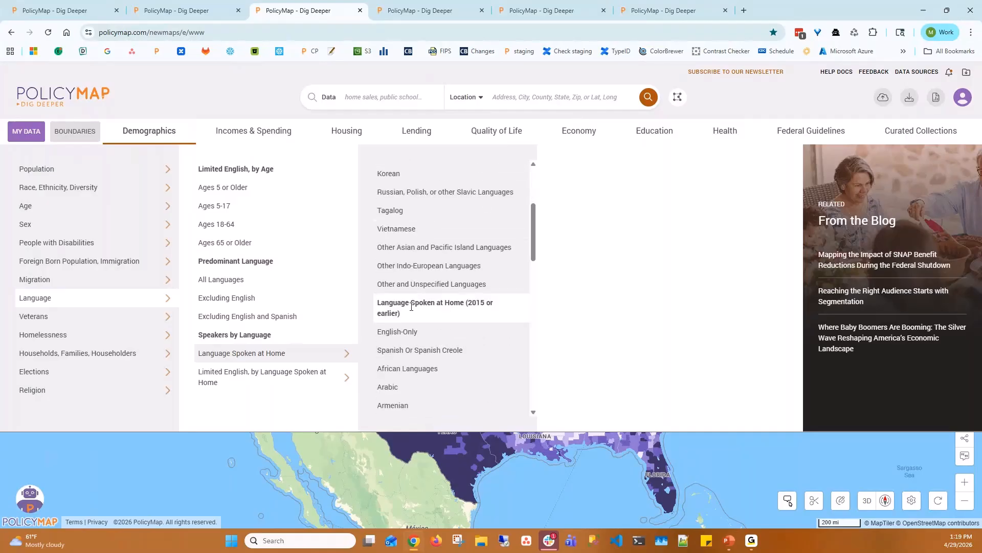
{"action": "scroll", "coordinate": [413, 306], "scroll_direction": "down", "scroll_amount": 1}
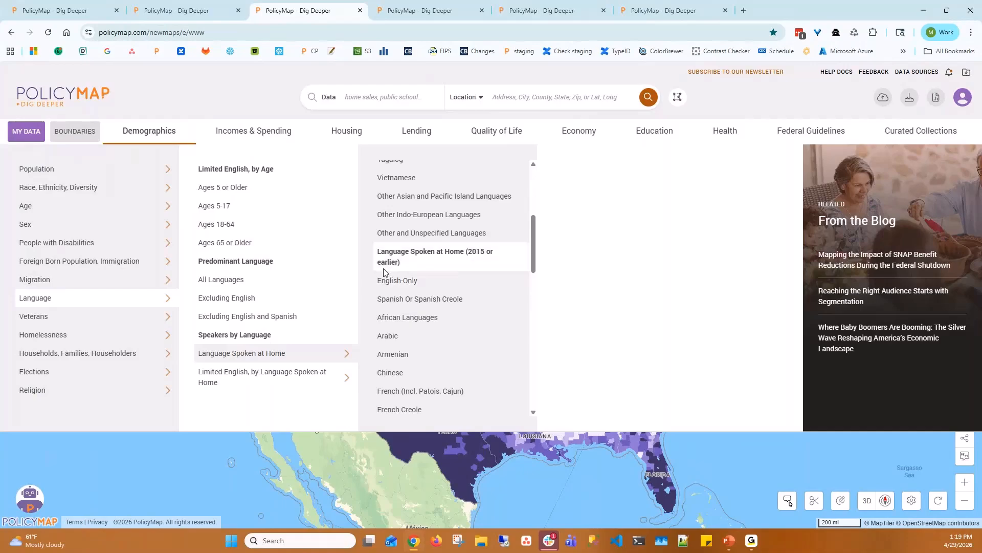
{"action": "scroll", "coordinate": [398, 347], "scroll_direction": "down", "scroll_amount": 2}
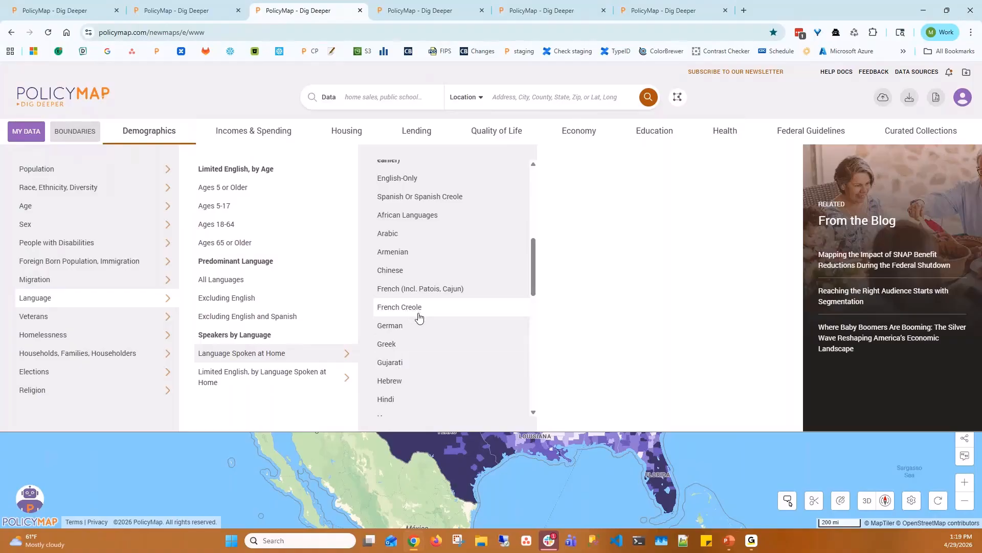
{"action": "left_click", "coordinate": [395, 364]}
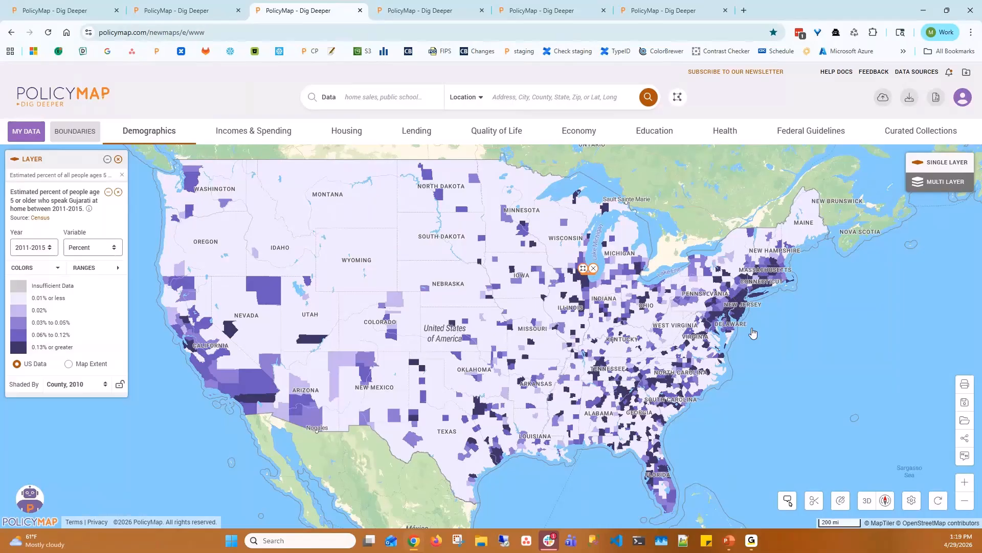
{"action": "left_click_drag", "start_coordinate": [753, 333], "coordinate": [657, 344]}
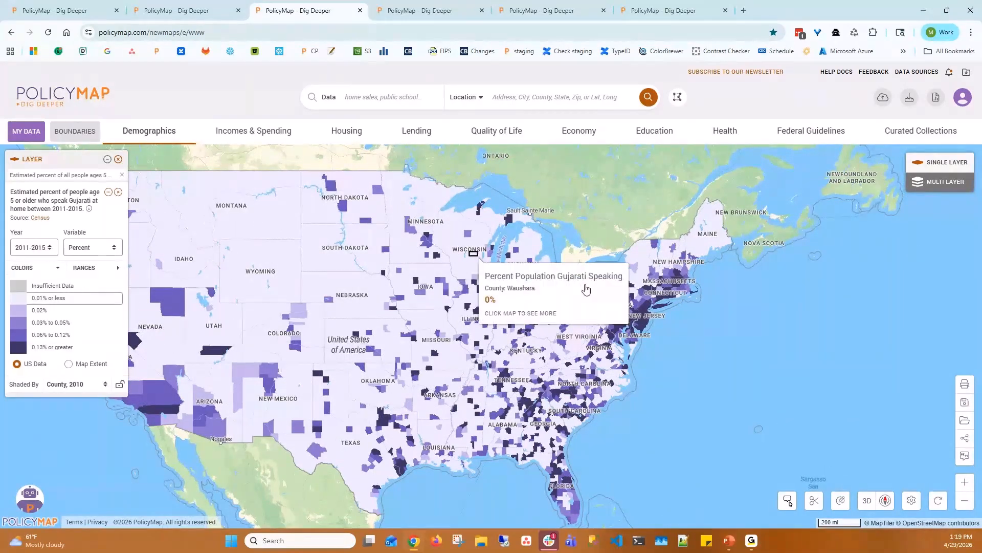
- Map the Any Language Other than English indicator from Language Spoken at Home (Current)
{"action": "left_click", "coordinate": [160, 135]}
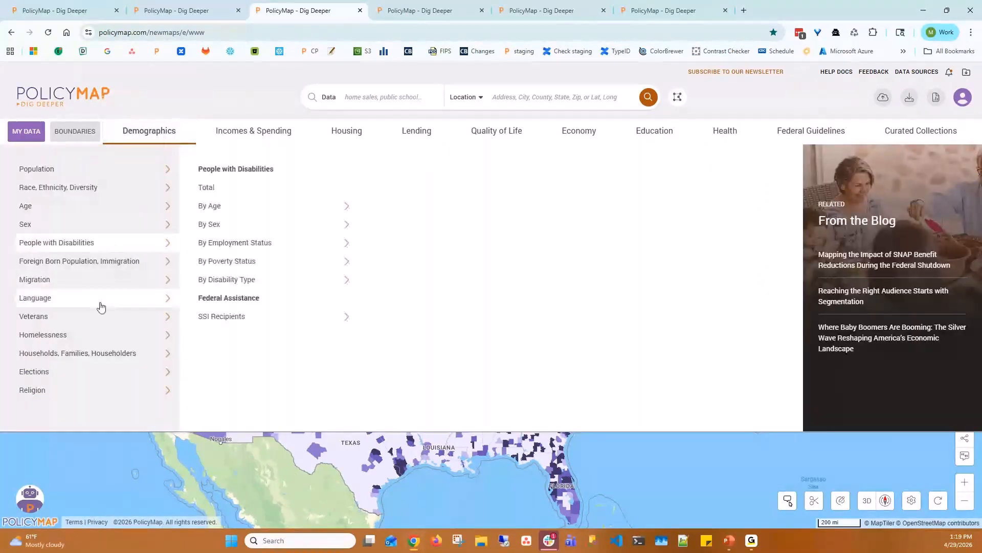
{"action": "mouse_move", "coordinate": [101, 306]}
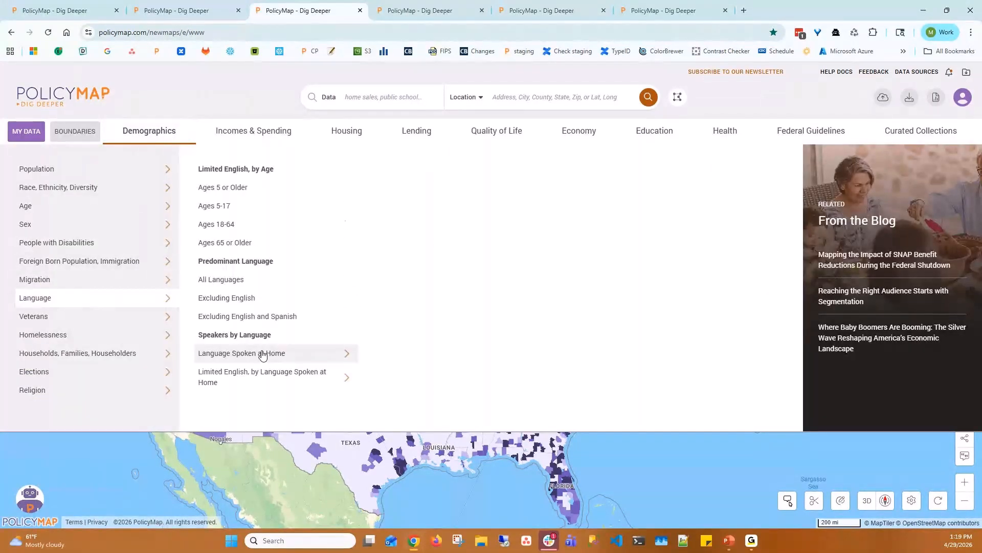
{"action": "mouse_move", "coordinate": [262, 354]}
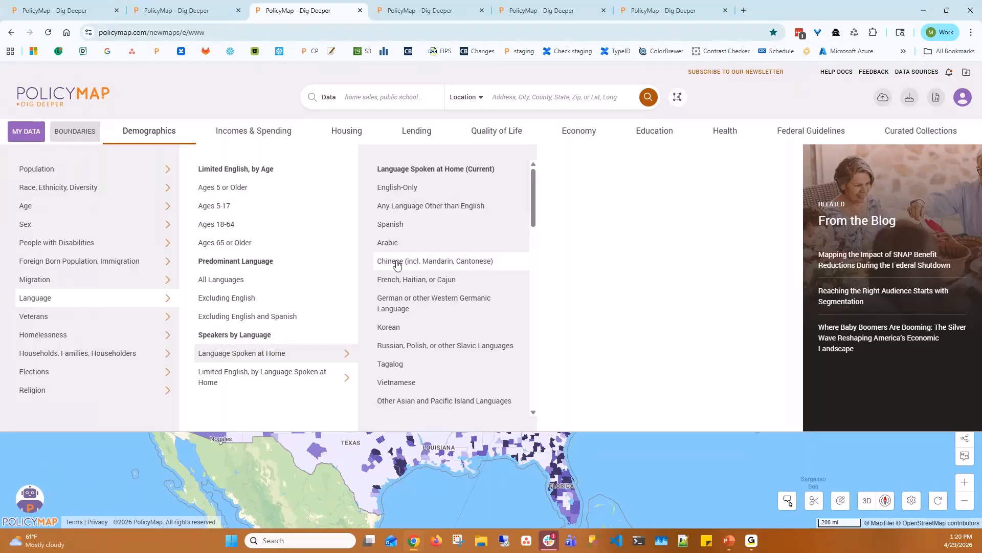
{"action": "left_click", "coordinate": [424, 207]}
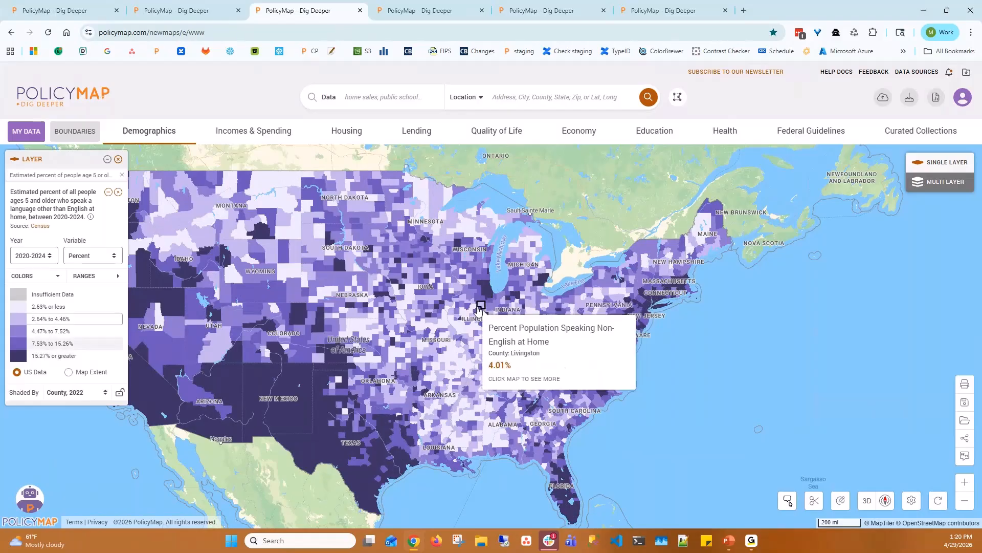
- Shade the non-English language layer by Census Tract, 2022 and bring the Chicago area into view
{"action": "scroll", "coordinate": [476, 311], "scroll_direction": "up", "scroll_amount": 5}
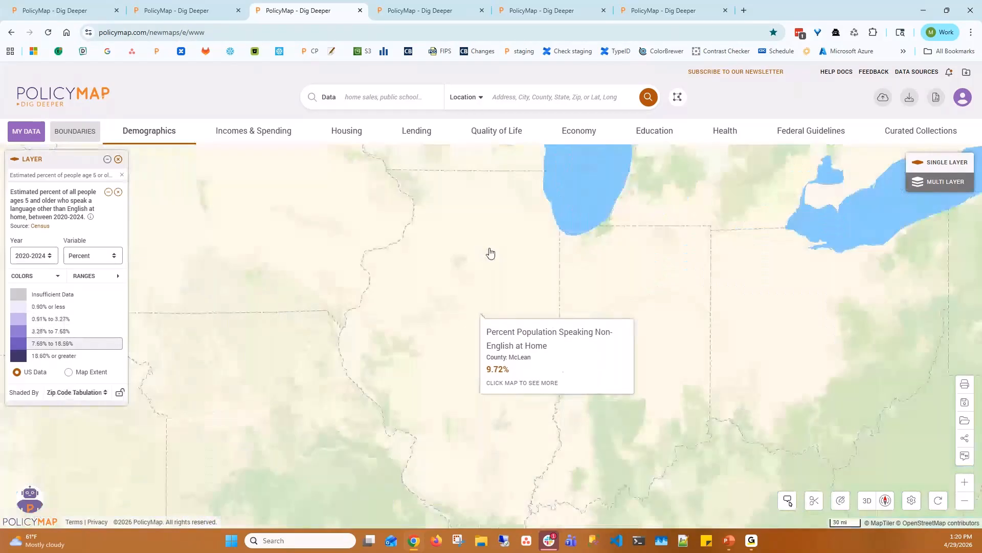
{"action": "left_click", "coordinate": [77, 392]}
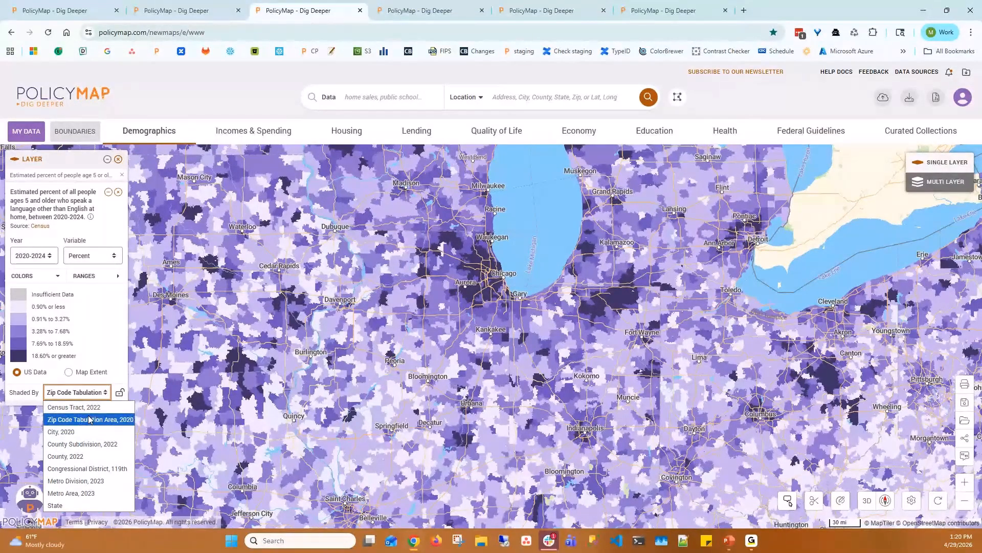
{"action": "left_click", "coordinate": [74, 407]}
{"action": "scroll", "coordinate": [514, 289], "scroll_direction": "up", "scroll_amount": 5}
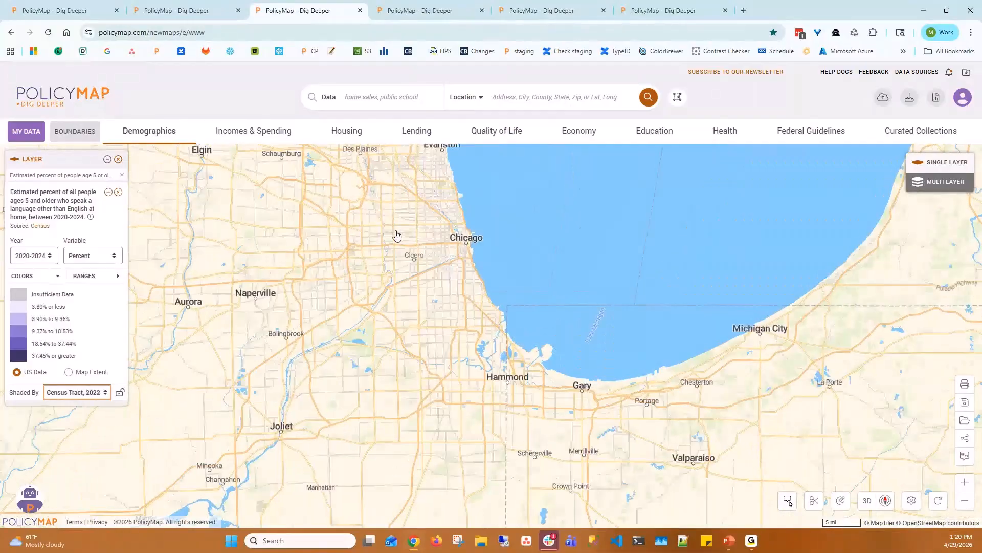
{"action": "left_click_drag", "start_coordinate": [397, 235], "coordinate": [364, 341]}
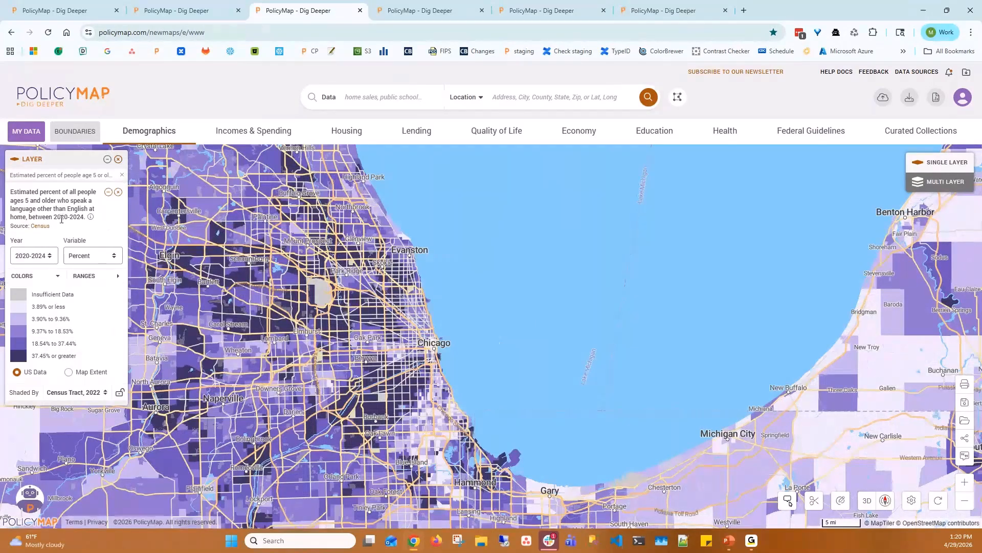
{"action": "scroll", "coordinate": [399, 336], "scroll_direction": "up", "scroll_amount": 5}
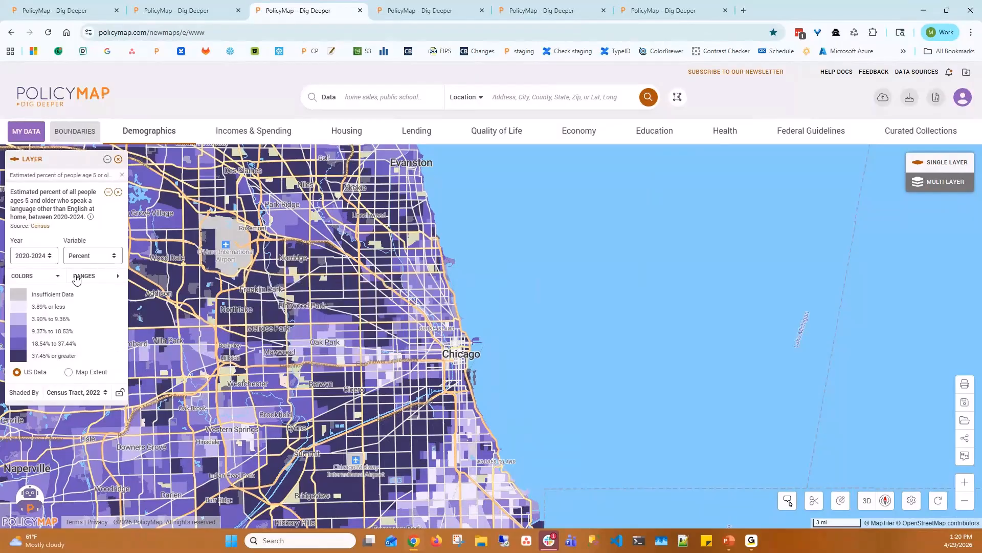
{"action": "left_click", "coordinate": [83, 256]}
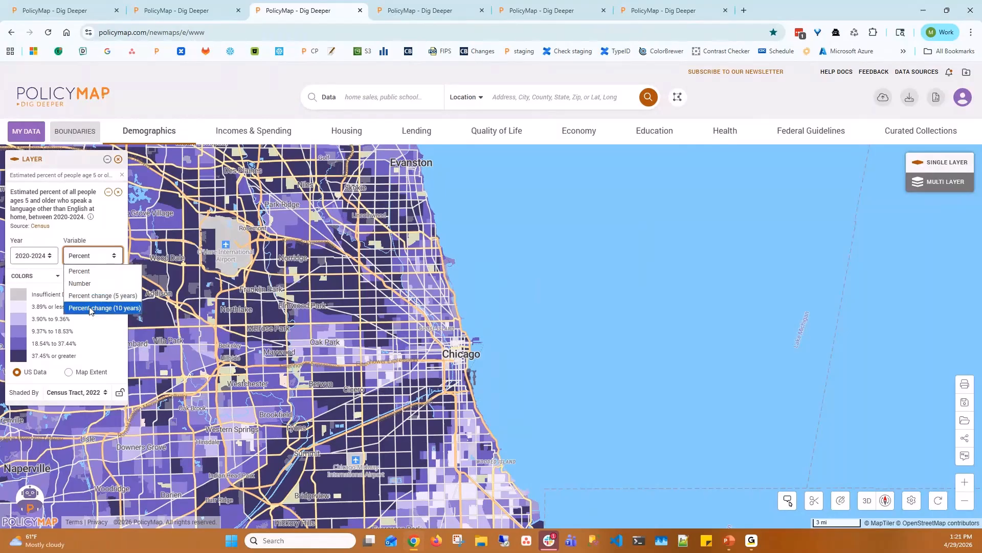
{"action": "key", "text": "Escape"}
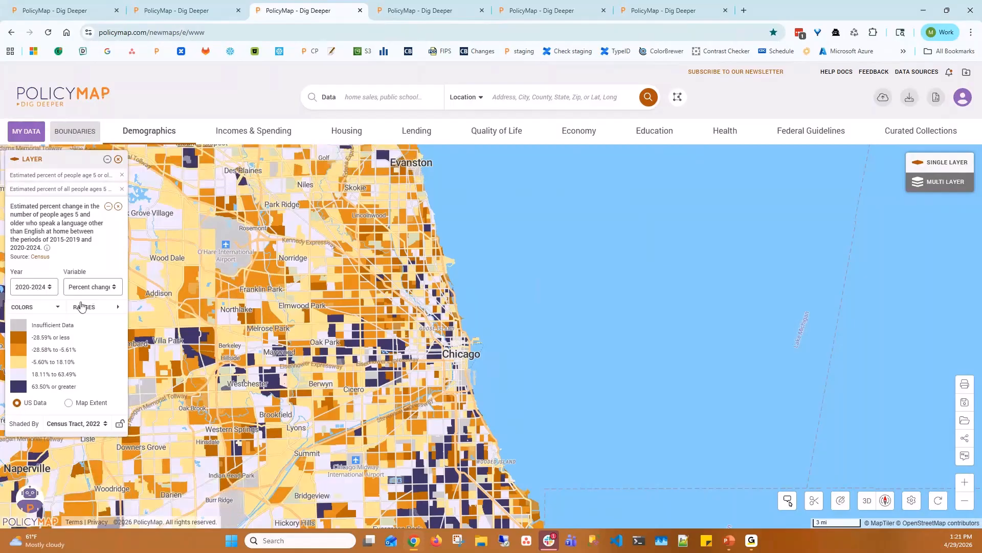
{"action": "mouse_move", "coordinate": [421, 381]}
{"action": "mouse_move", "coordinate": [329, 379]}
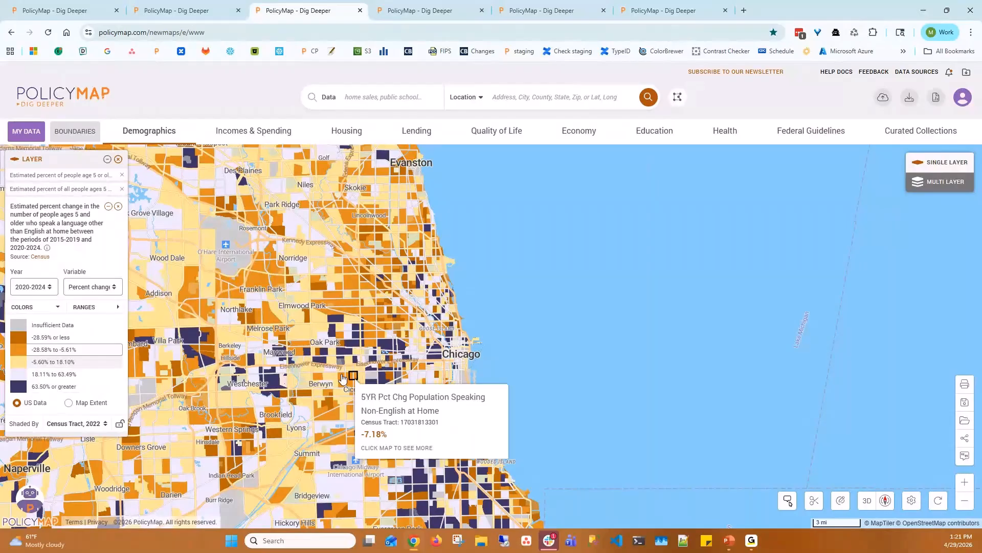
{"action": "left_click_drag", "start_coordinate": [424, 404], "coordinate": [349, 318]}
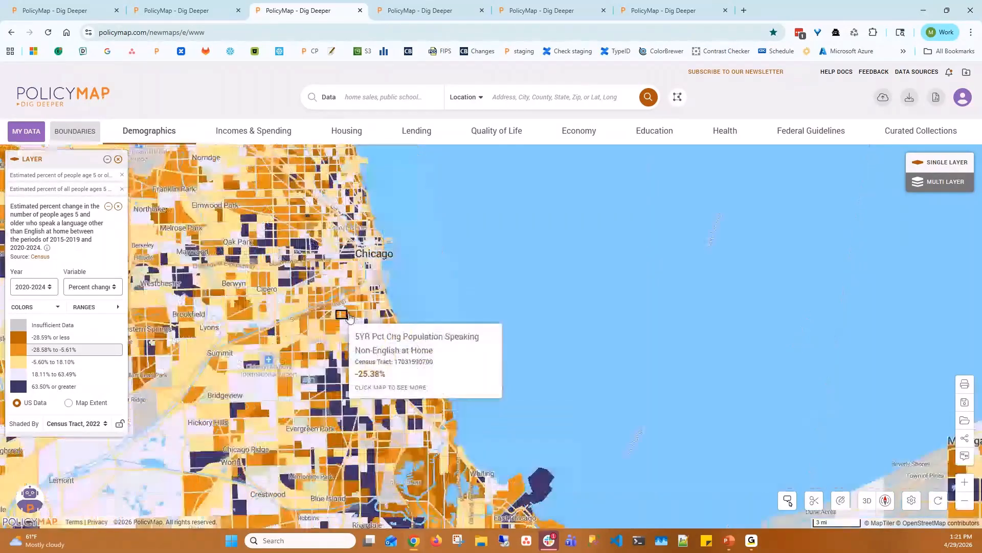
{"action": "left_click", "coordinate": [346, 255]}
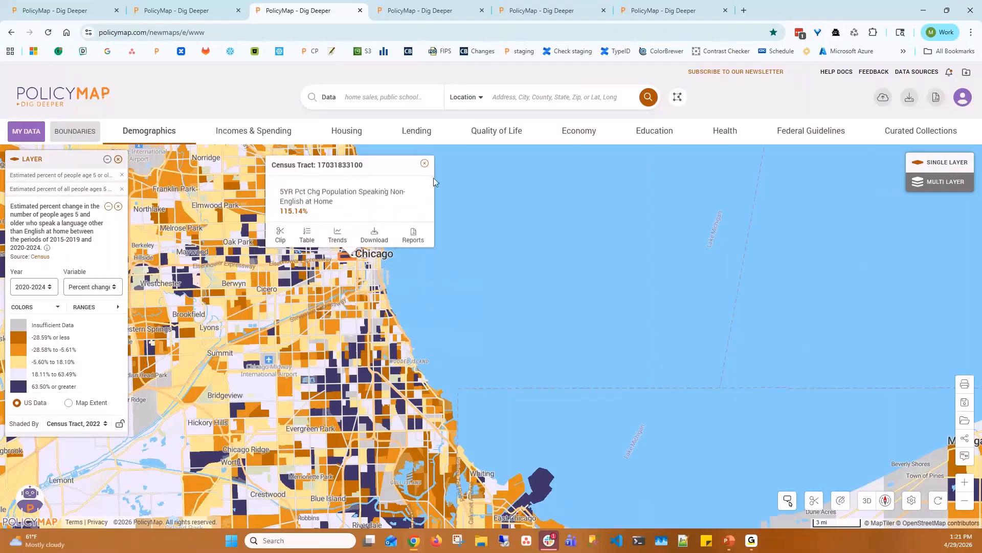
{"action": "left_click", "coordinate": [425, 163]}
{"action": "scroll", "coordinate": [334, 281], "scroll_direction": "up", "scroll_amount": 5}
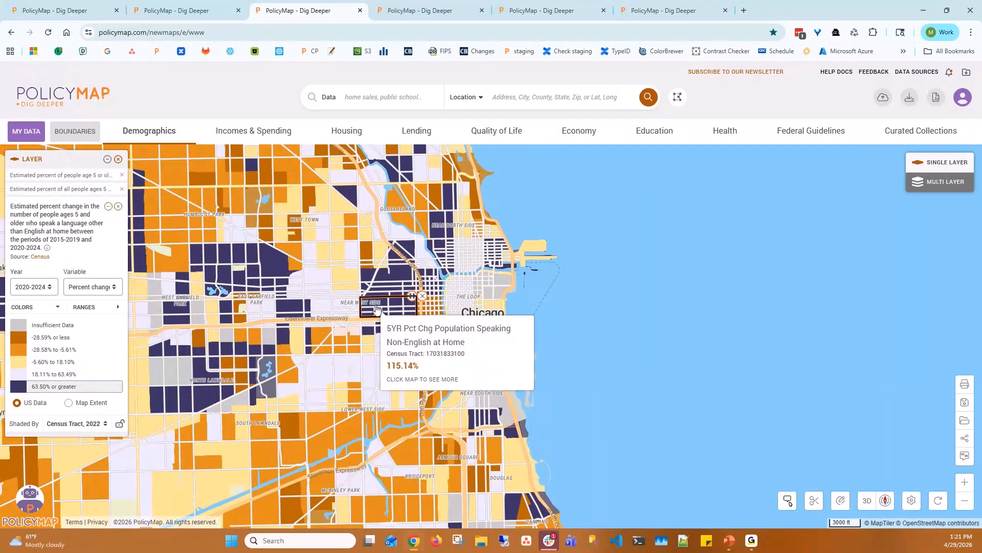
- Show Percent change (10 years) for the same Near West Side tract, and shade the layer by City, 2020 with the geography locked
{"action": "left_click", "coordinate": [85, 291]}
{"action": "left_click", "coordinate": [87, 342]}
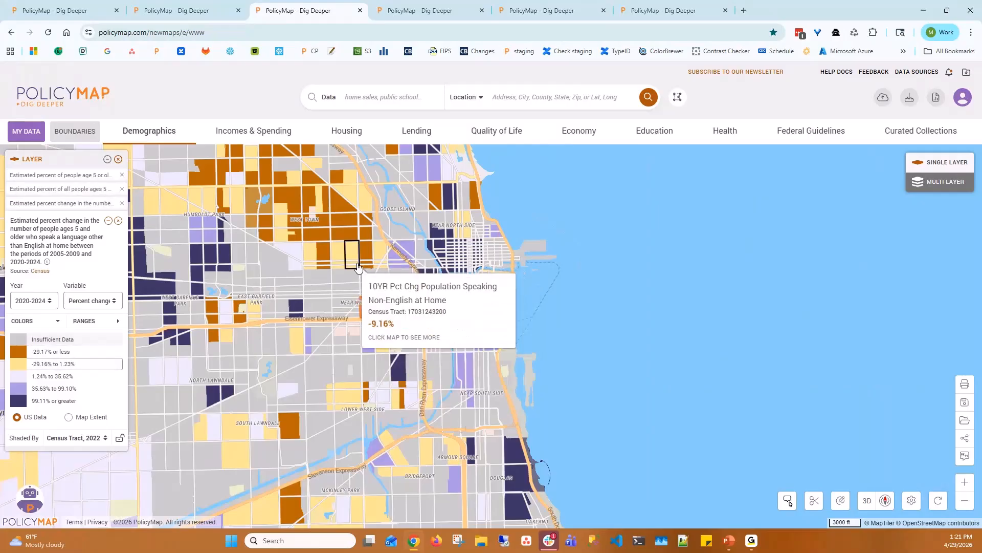
{"action": "left_click", "coordinate": [374, 308]}
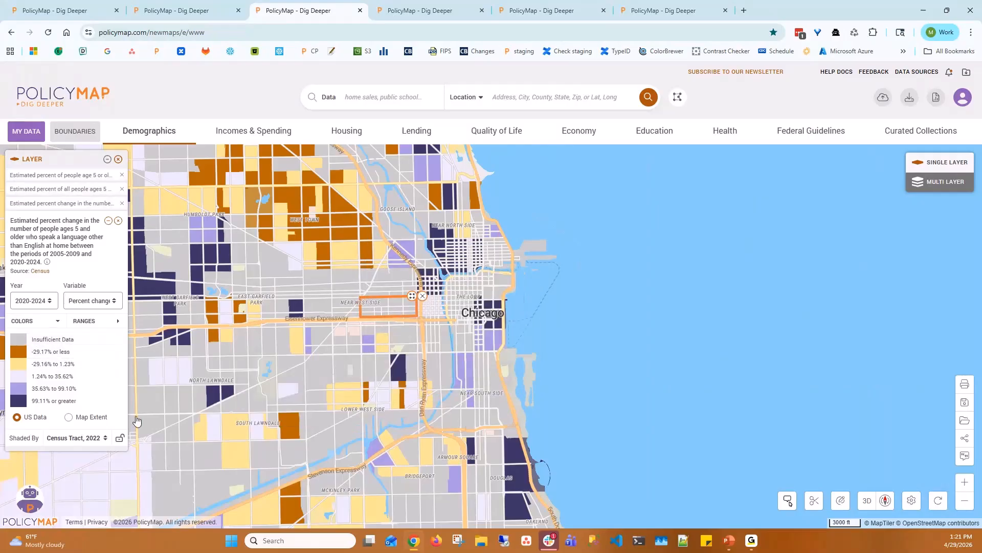
{"action": "left_click", "coordinate": [96, 438]}
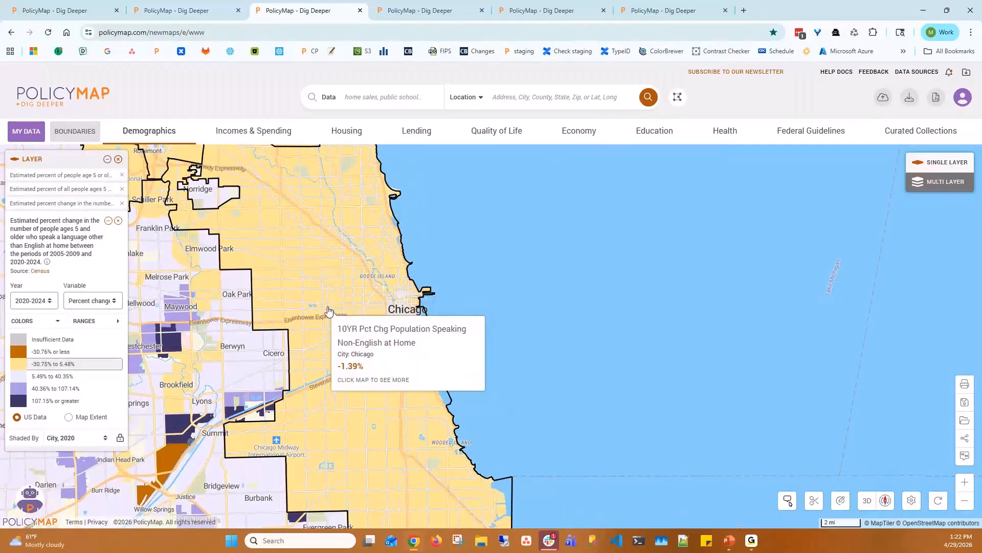
- Map Percent change (5 years) shaded by City, 2020 with the geography locked, and check the value for Chicago
{"action": "left_click", "coordinate": [93, 305]}
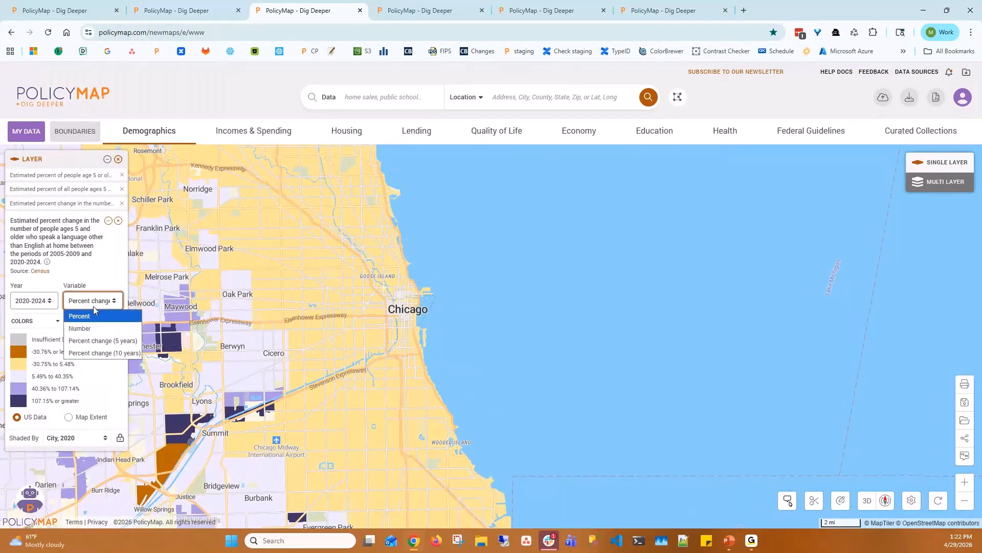
{"action": "left_click", "coordinate": [95, 341]}
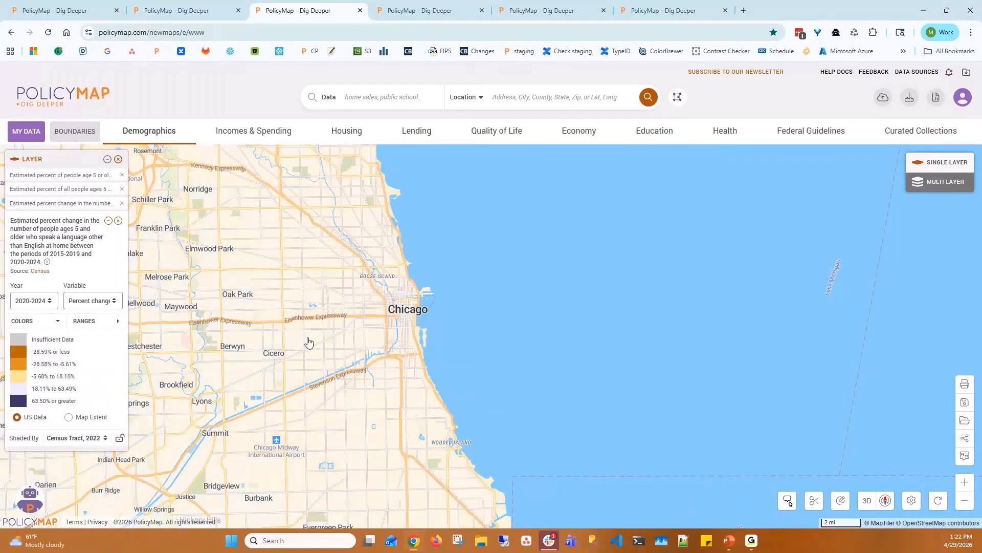
{"action": "left_click", "coordinate": [76, 438]}
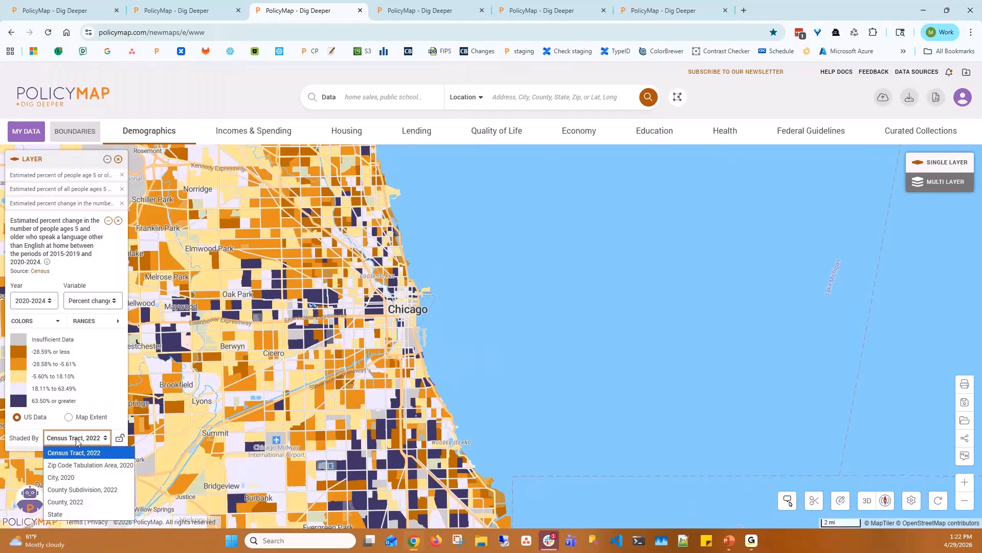
{"action": "left_click", "coordinate": [69, 477]}
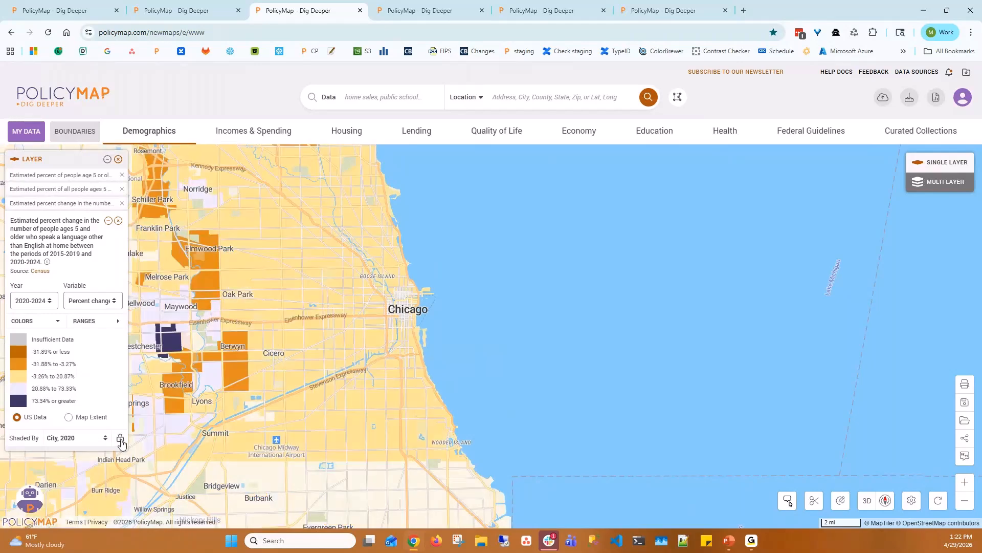
{"action": "mouse_move", "coordinate": [374, 383]}
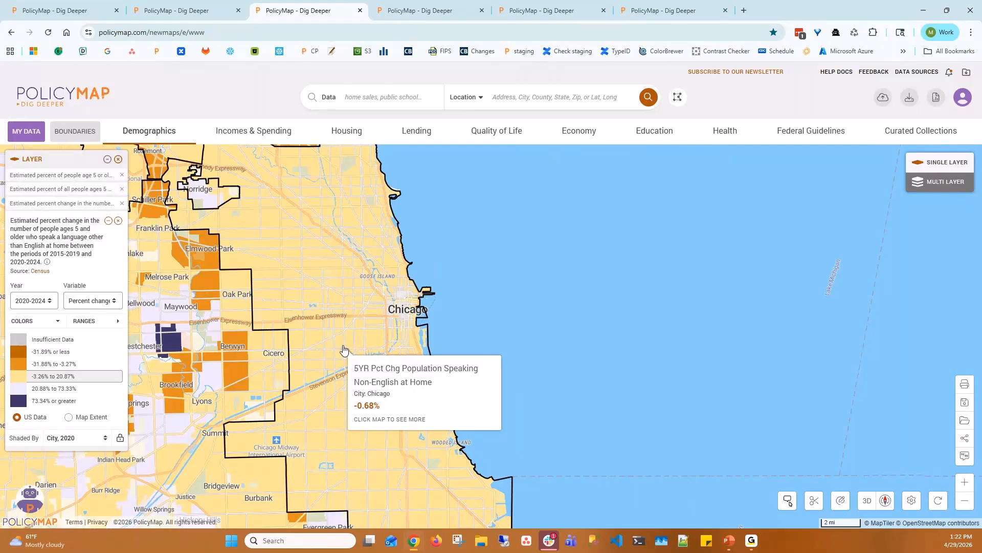
{"action": "scroll", "coordinate": [346, 348], "scroll_direction": "down", "scroll_amount": 2}
{"action": "scroll", "coordinate": [348, 346], "scroll_direction": "down", "scroll_amount": 1}
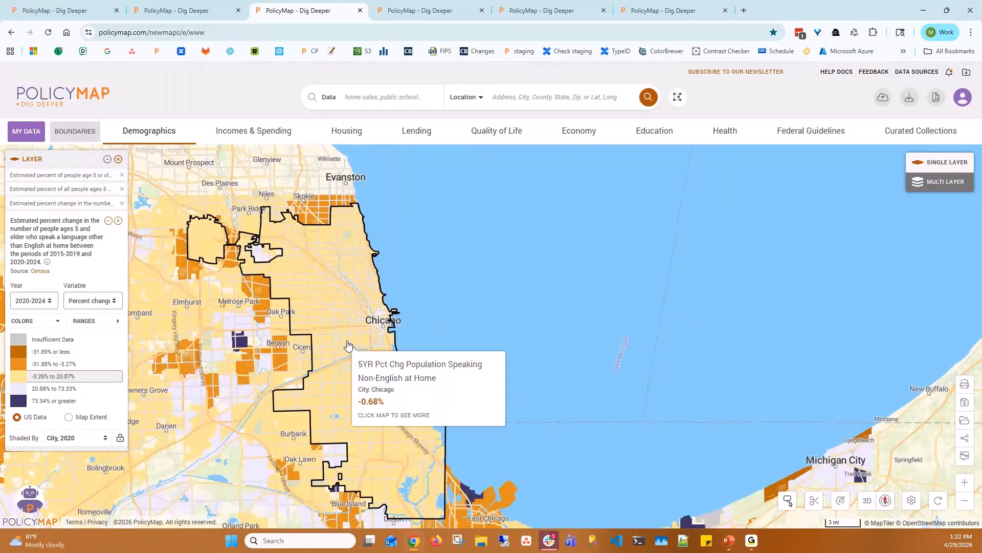
- Check which years are offered for Percent change (5 years) and for the Number variable
{"action": "left_click", "coordinate": [92, 300]}
{"action": "left_click", "coordinate": [92, 300]}
{"action": "left_click", "coordinate": [26, 301]}
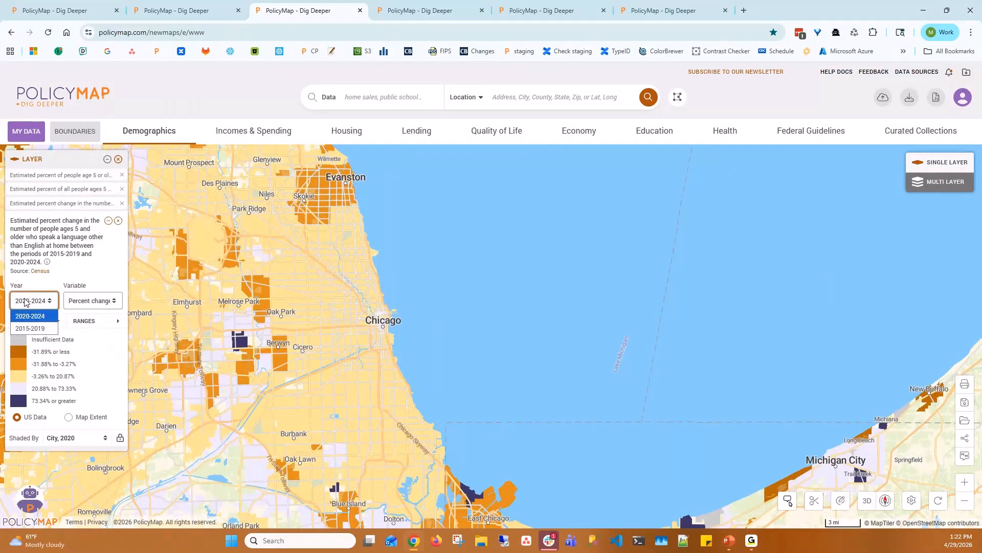
{"action": "left_click", "coordinate": [25, 301]}
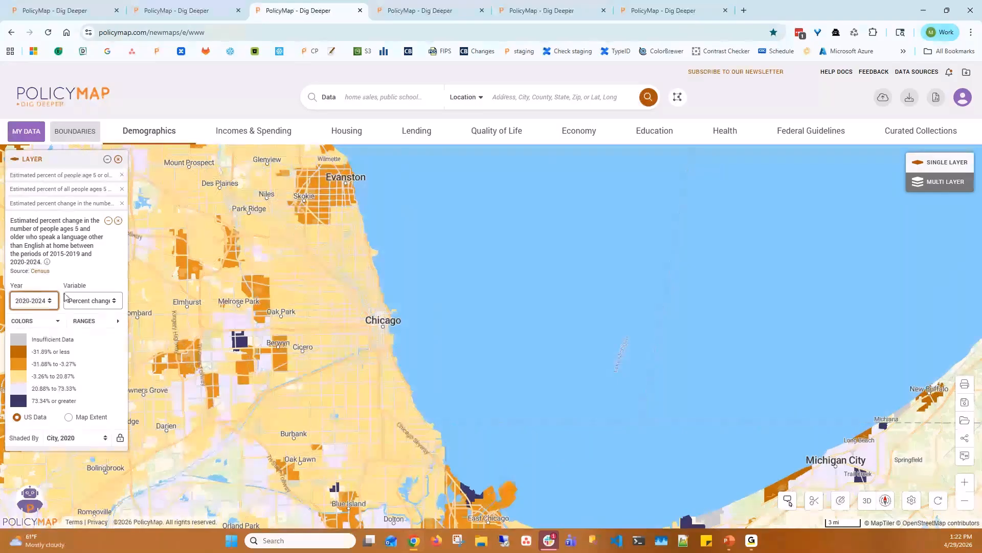
{"action": "left_click", "coordinate": [91, 298]}
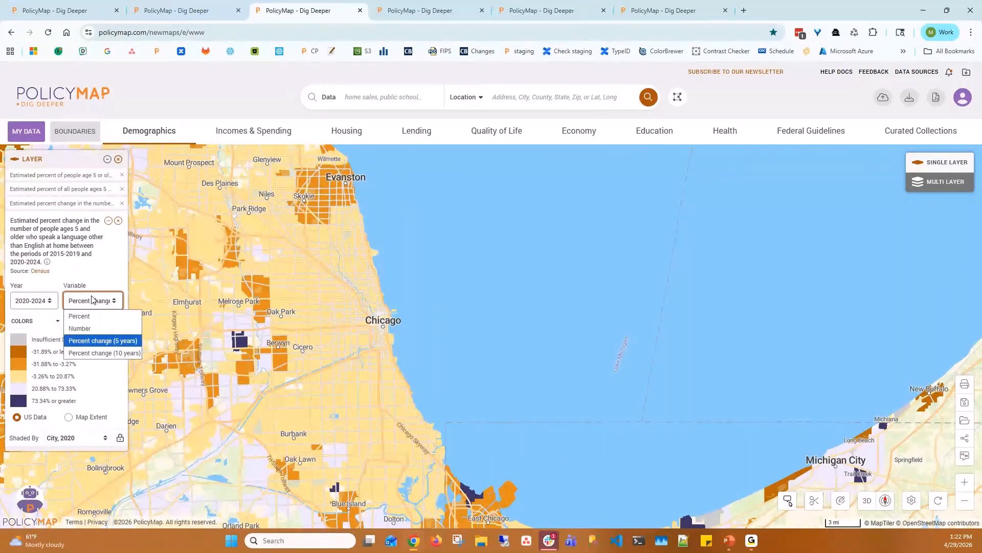
{"action": "left_click", "coordinate": [79, 328]}
{"action": "left_click", "coordinate": [34, 299]}
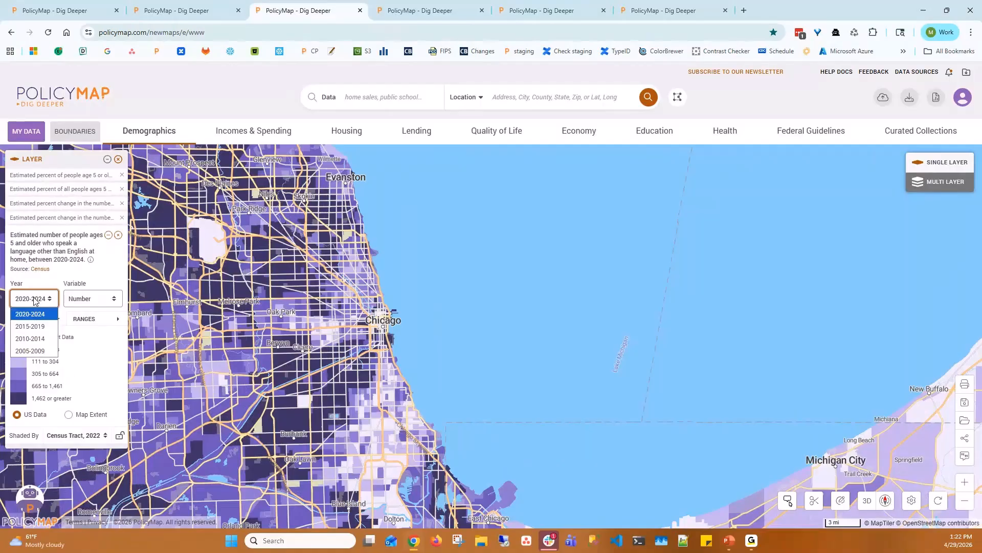
- Map Percent change (10 years) shaded by City, 2020 and select the city of Chicago to see its value
{"action": "left_click", "coordinate": [74, 299]}
{"action": "left_click", "coordinate": [98, 351]}
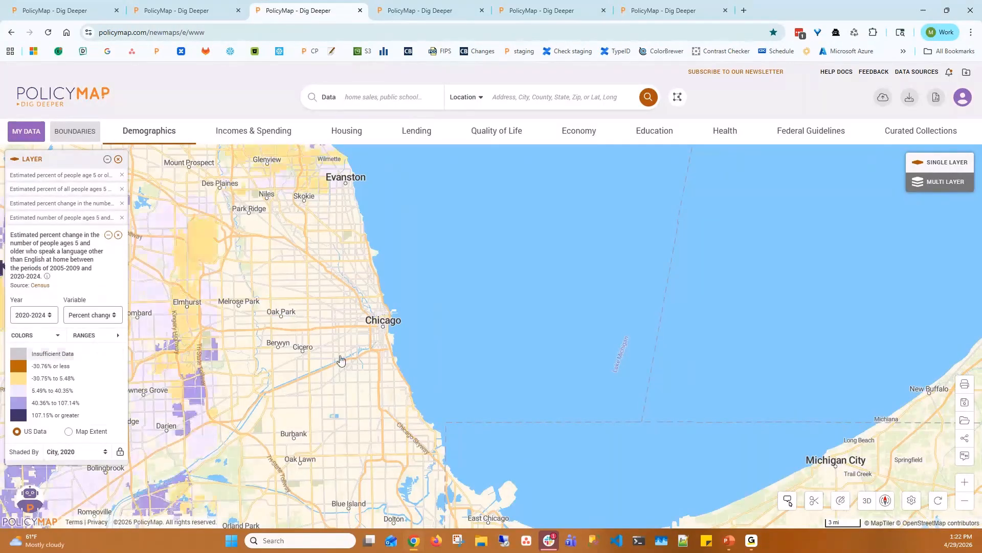
{"action": "left_click", "coordinate": [72, 452]}
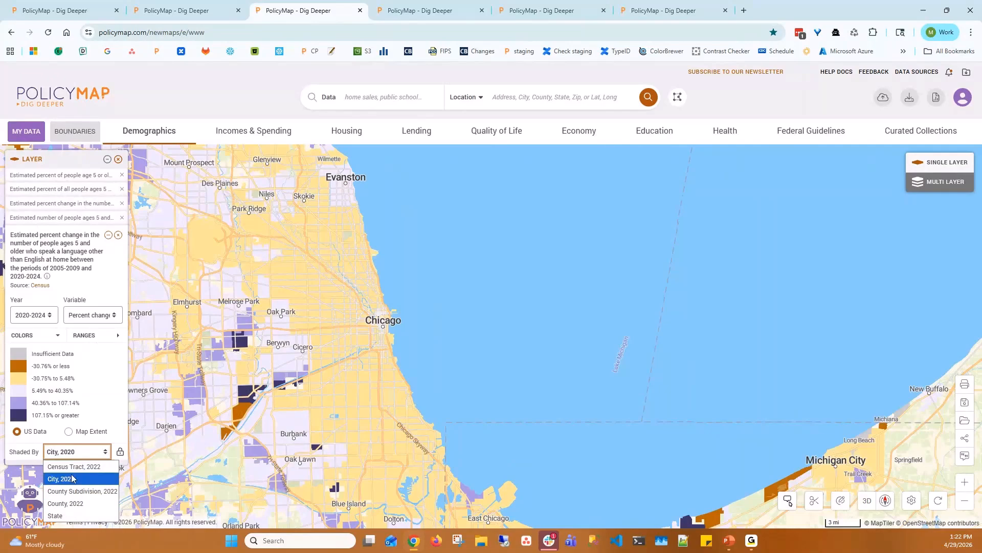
{"action": "left_click", "coordinate": [98, 464]}
{"action": "mouse_move", "coordinate": [357, 345]}
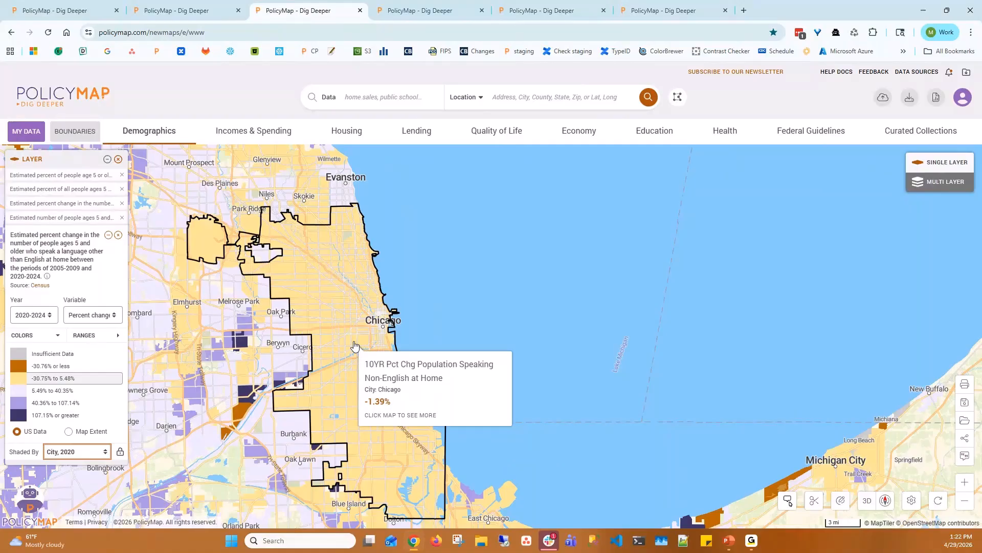
{"action": "left_click", "coordinate": [347, 319]}
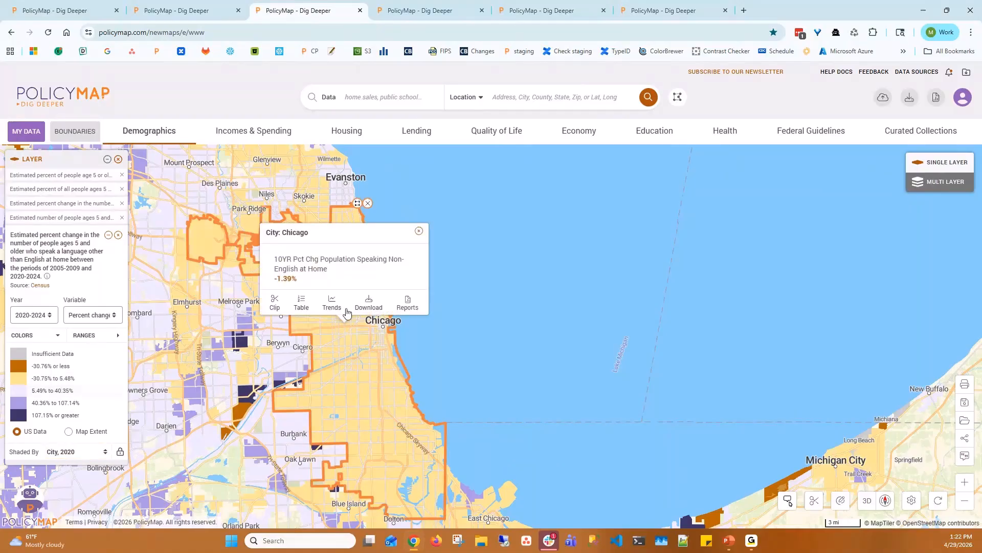
- Set the variable to Number, shaded by City, 2020 with the geography locked, and check Chicago's 2020-2024 value
{"action": "left_click", "coordinate": [97, 317]}
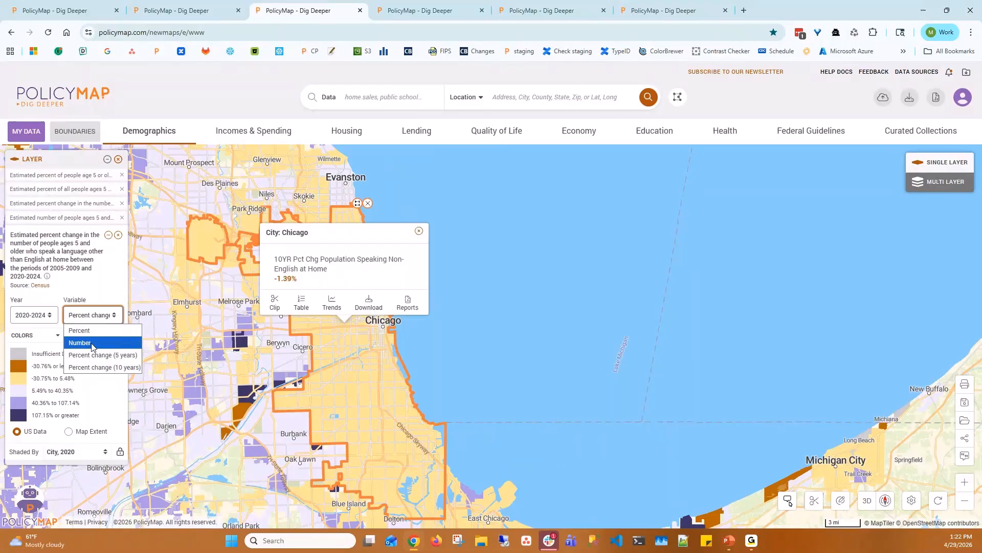
{"action": "left_click", "coordinate": [92, 342]}
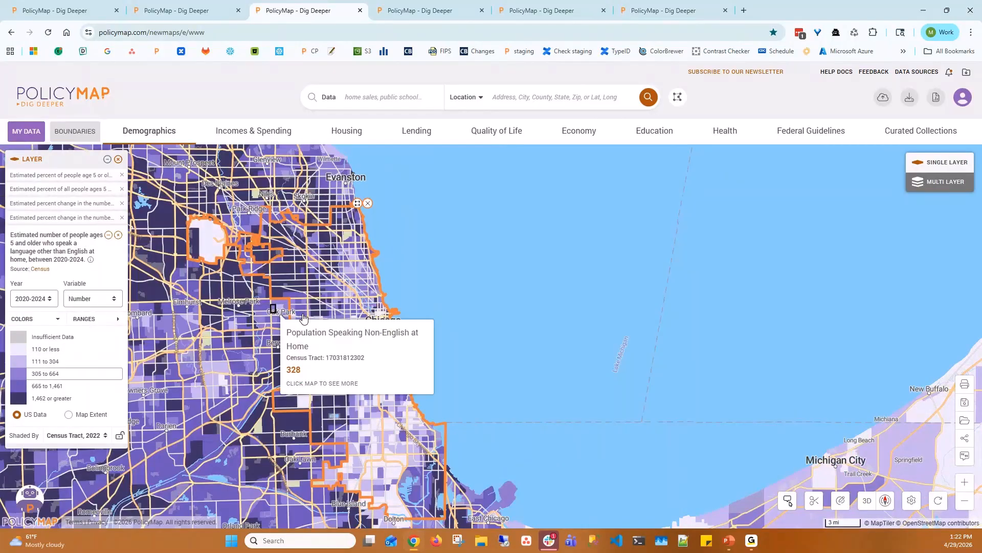
{"action": "left_click", "coordinate": [76, 435]}
{"action": "left_click", "coordinate": [76, 350]}
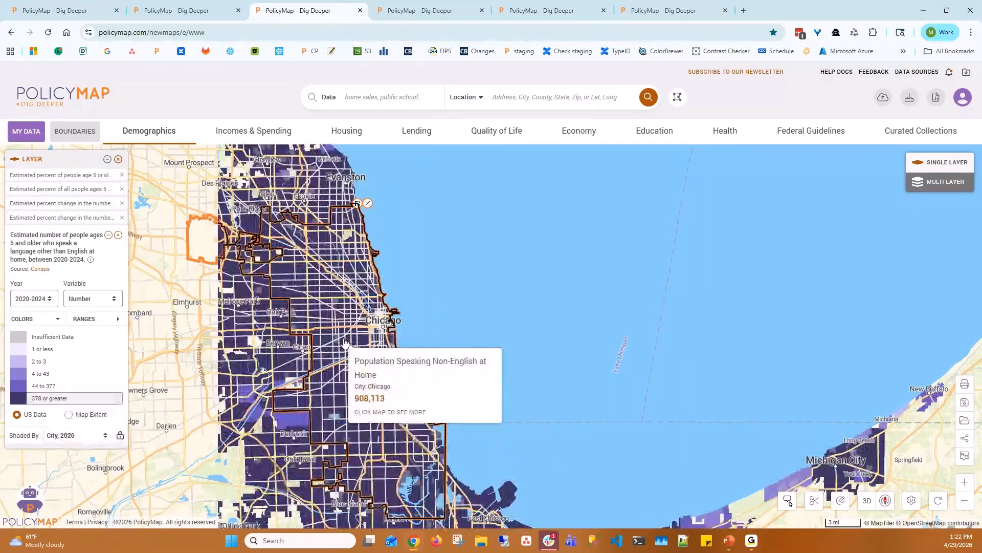
- Set the layer's year to 2005-2009 and shade it by City, 2000
{"action": "left_click", "coordinate": [27, 301]}
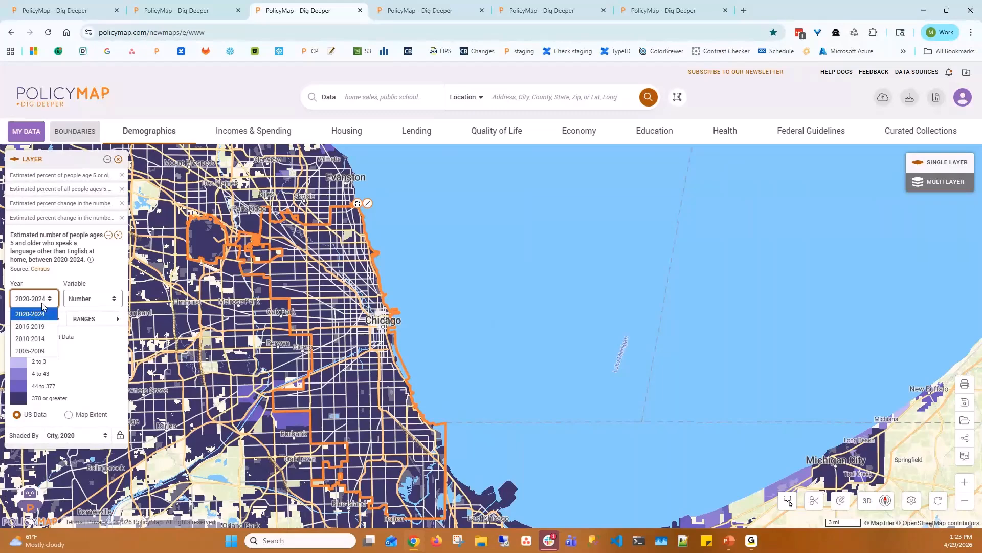
{"action": "left_click", "coordinate": [28, 352]}
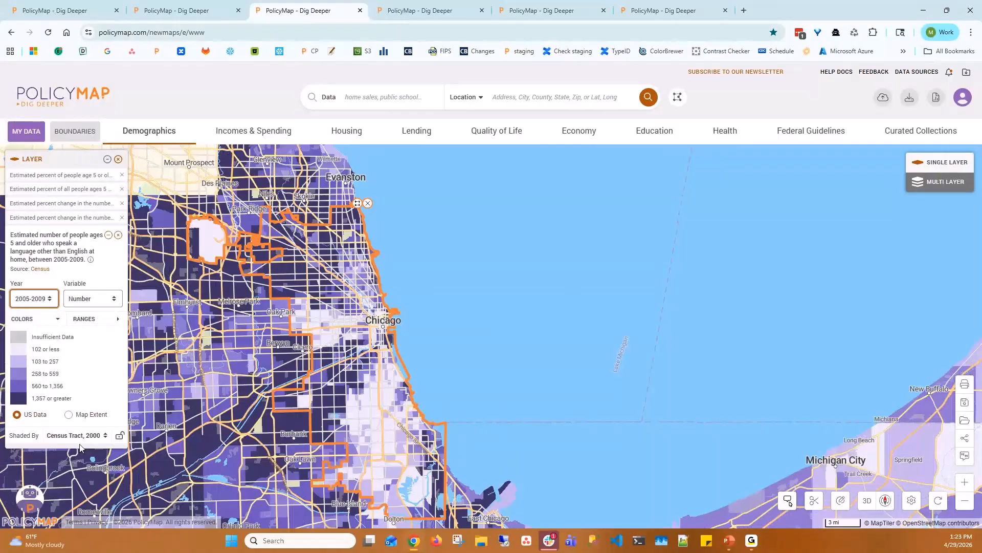
{"action": "left_click", "coordinate": [77, 435]}
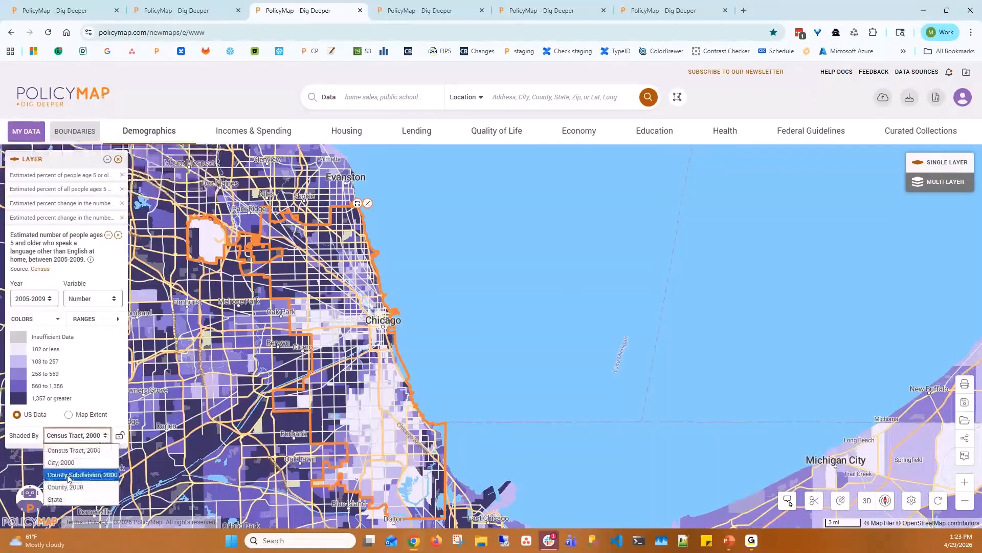
{"action": "left_click", "coordinate": [61, 462]}
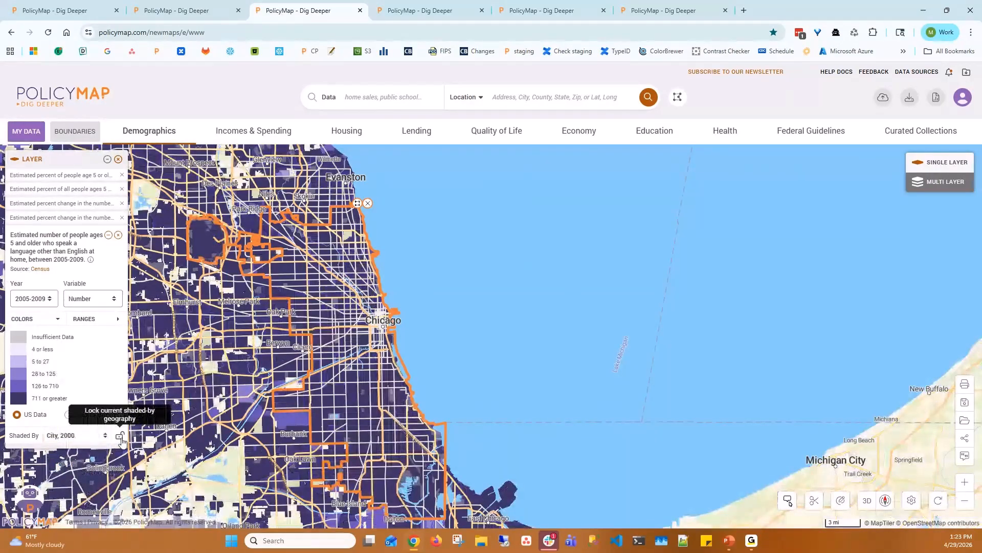
- Select the city of Chicago and compare its 2005-2009 and 2020-2024 values in the trend chart
{"action": "left_click", "coordinate": [335, 371]}
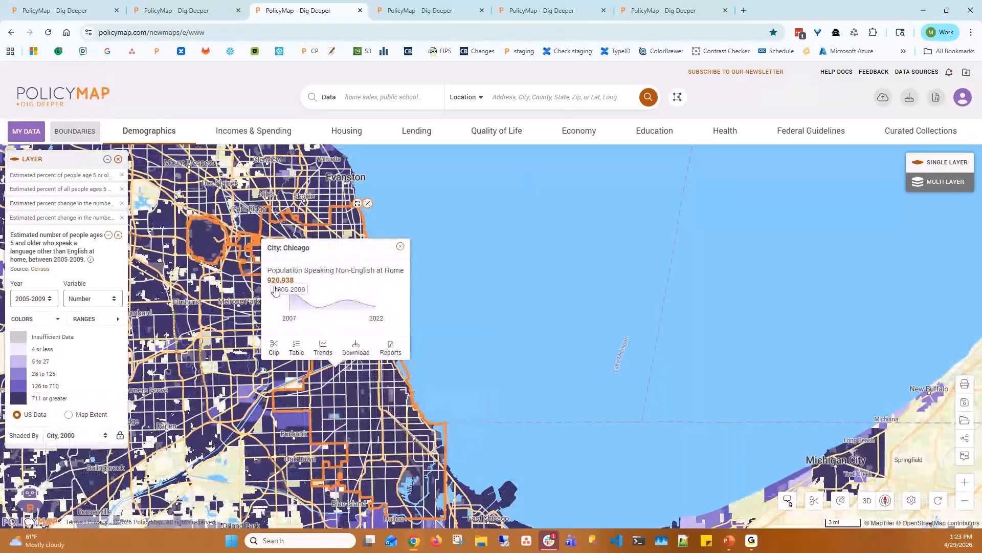
{"action": "mouse_move", "coordinate": [317, 307]}
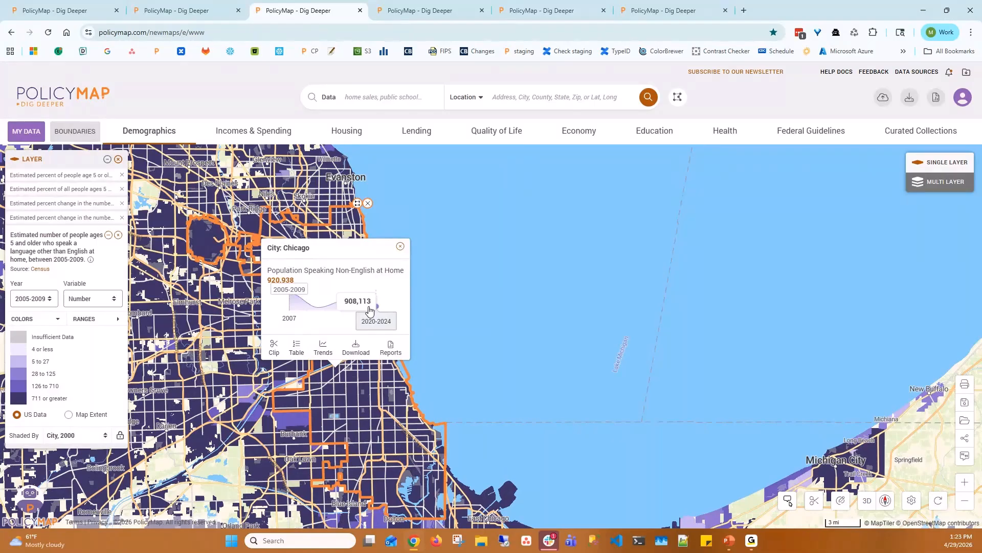
- Switch to the map of births to women ages 15-19 and show the 2015-2019 Number and Percent variables across the United States
{"action": "left_click", "coordinate": [377, 15]}
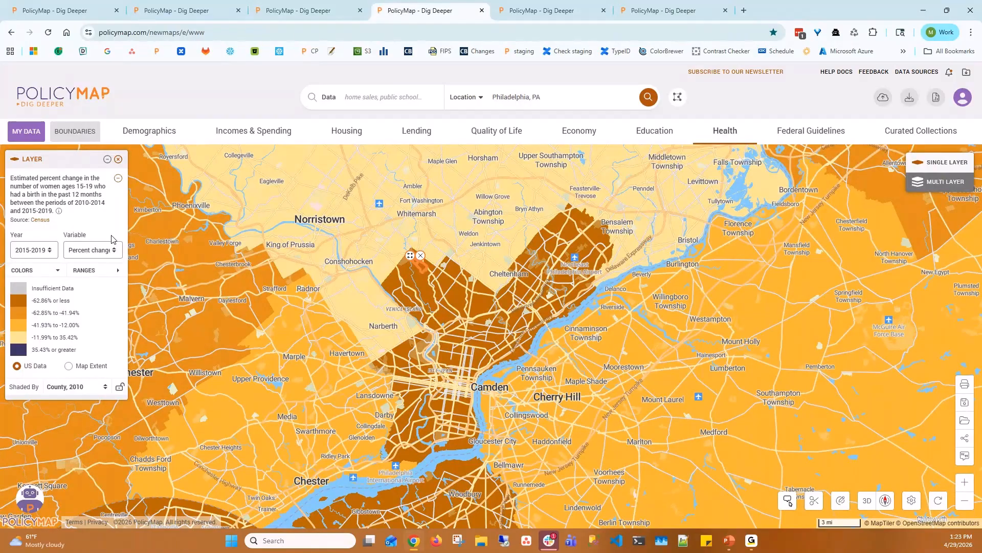
{"action": "scroll", "coordinate": [211, 291], "scroll_direction": "down", "scroll_amount": 3}
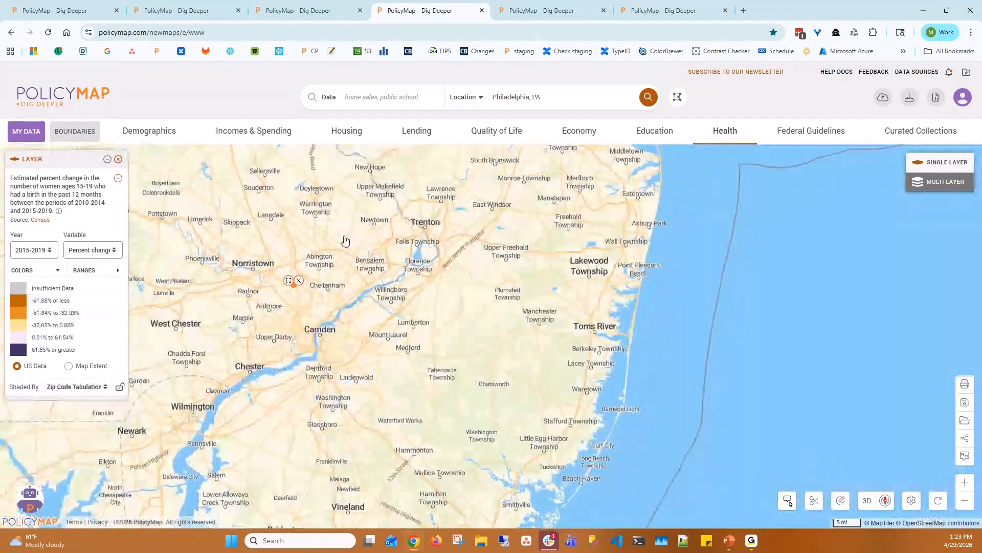
{"action": "left_click", "coordinate": [88, 251]}
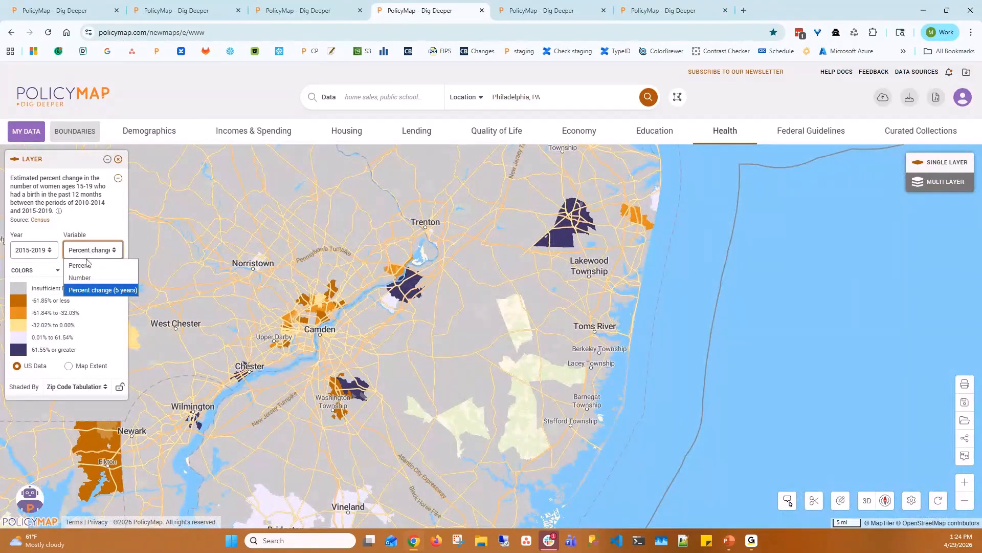
{"action": "left_click", "coordinate": [82, 278]}
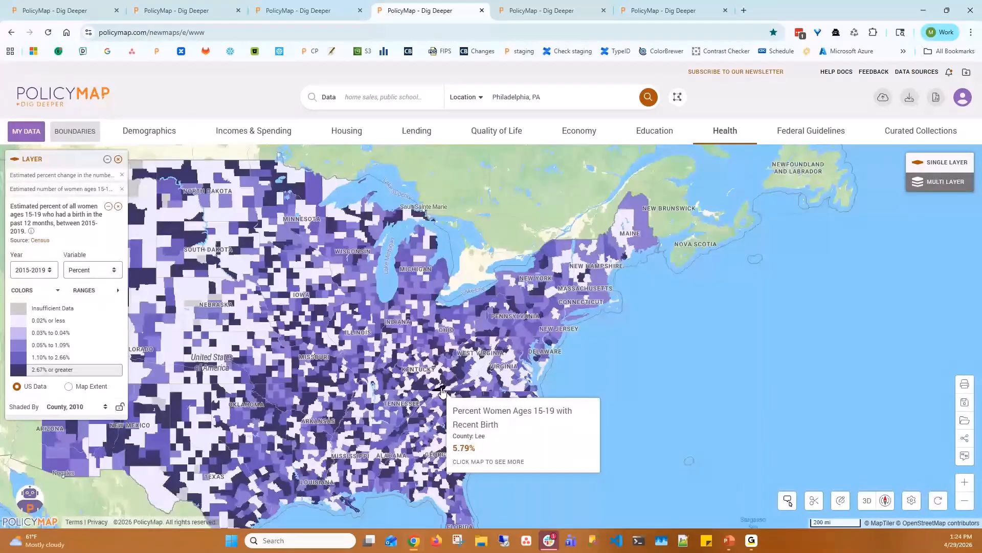
{"action": "scroll", "coordinate": [443, 392], "scroll_direction": "down", "scroll_amount": 2}
{"action": "left_click_drag", "start_coordinate": [443, 392], "coordinate": [529, 362]}
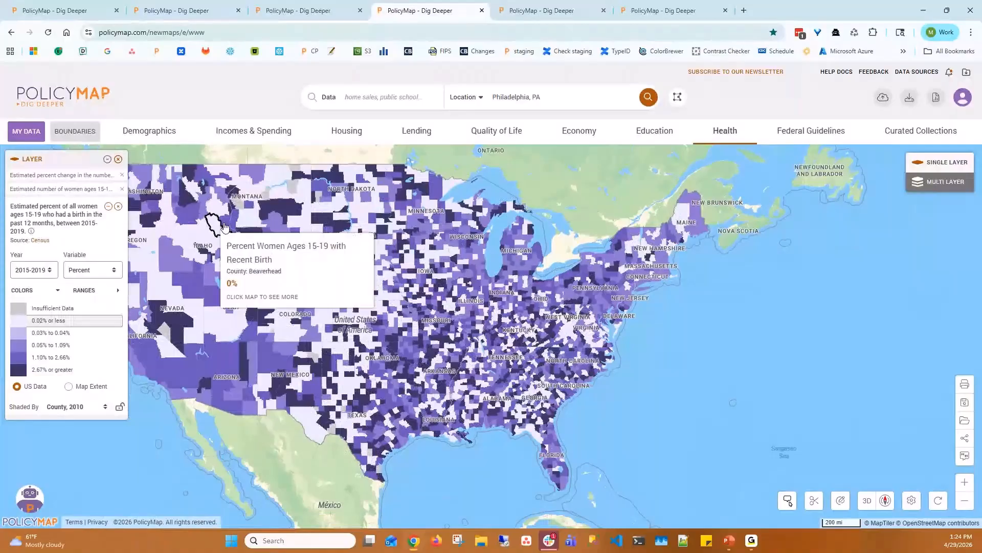
{"action": "left_click_drag", "start_coordinate": [224, 225], "coordinate": [264, 224]}
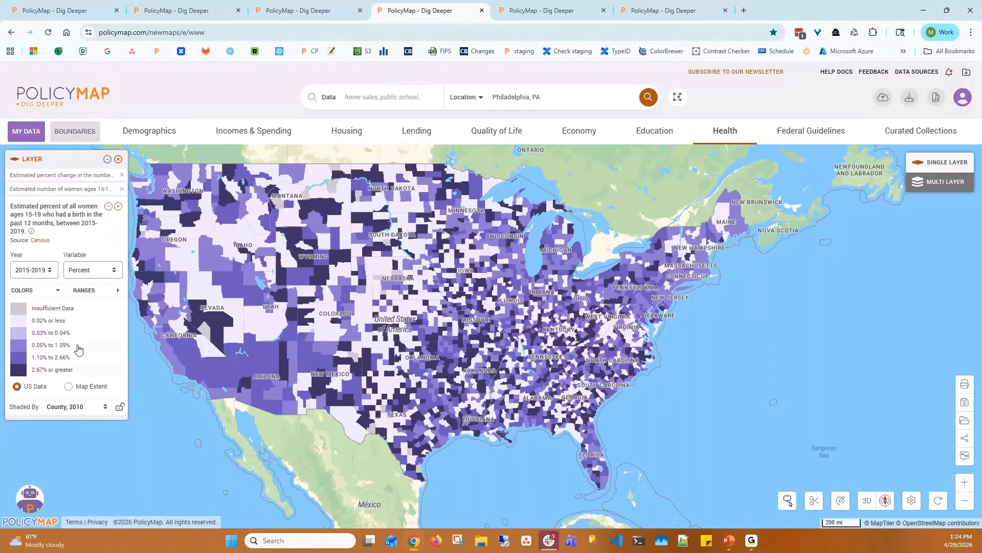
- Set the births to women ages 15-19 layer to the Number variable and the year 2020-2024
{"action": "left_click", "coordinate": [93, 269]}
{"action": "left_click", "coordinate": [94, 299]}
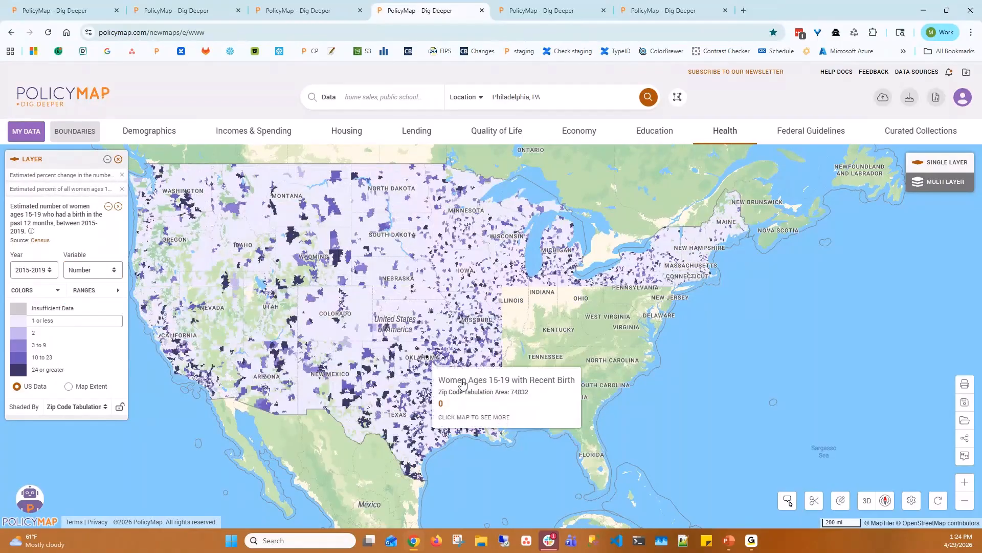
{"action": "scroll", "coordinate": [533, 388], "scroll_direction": "up", "scroll_amount": 2}
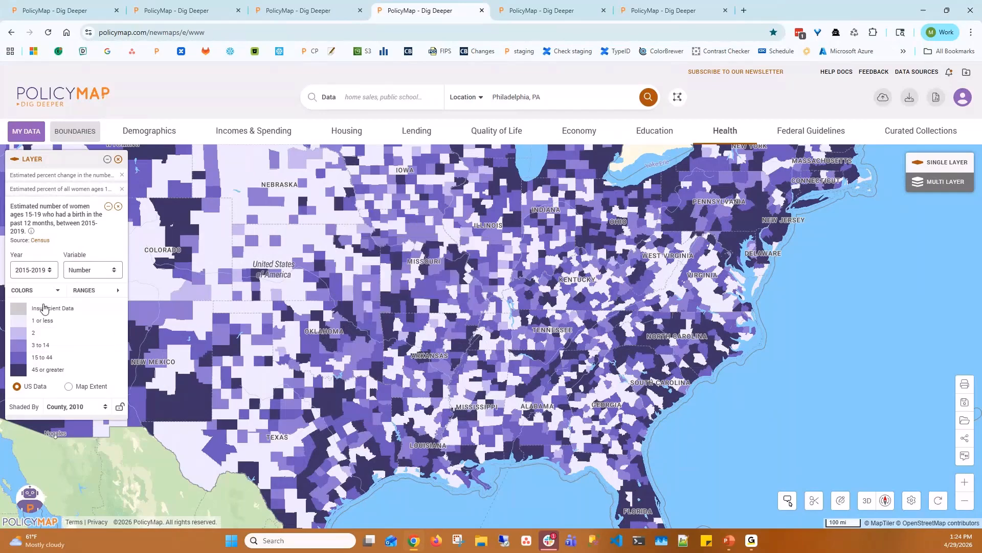
{"action": "left_click", "coordinate": [96, 271]}
{"action": "left_click", "coordinate": [45, 274]}
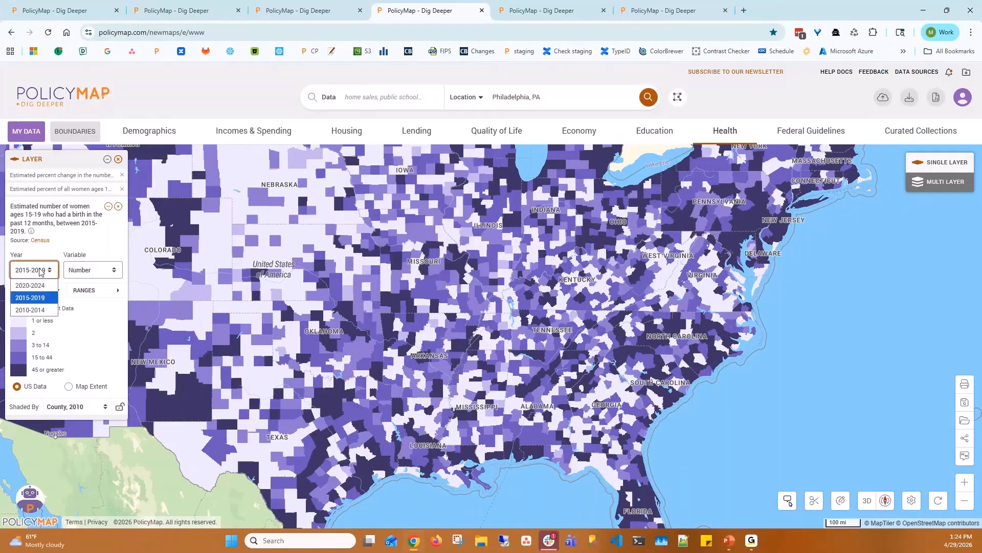
{"action": "left_click", "coordinate": [45, 289]}
- Map Percent change (5 years) in births to women ages 15-19 for 2020-2024 and check which years are offered
{"action": "left_click", "coordinate": [88, 276]}
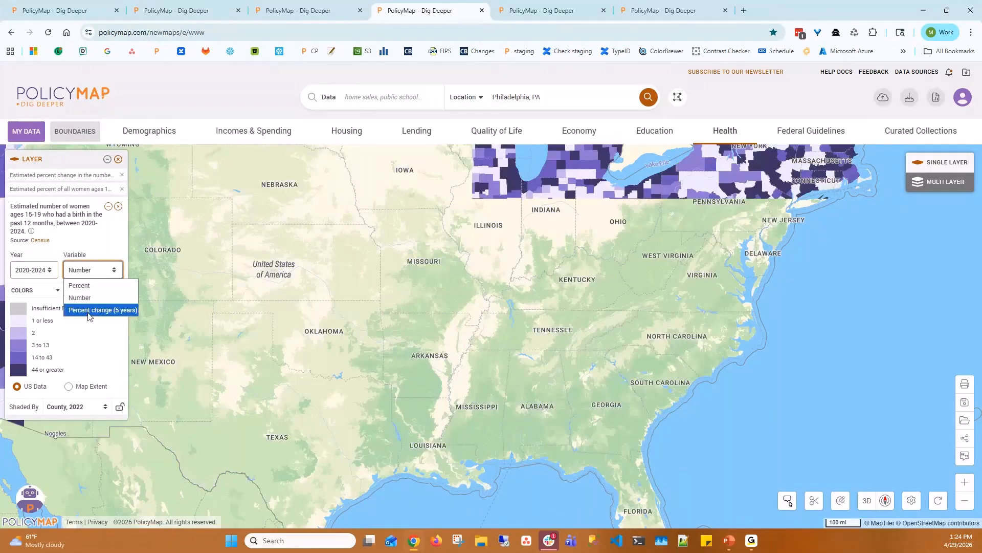
{"action": "left_click", "coordinate": [97, 270]}
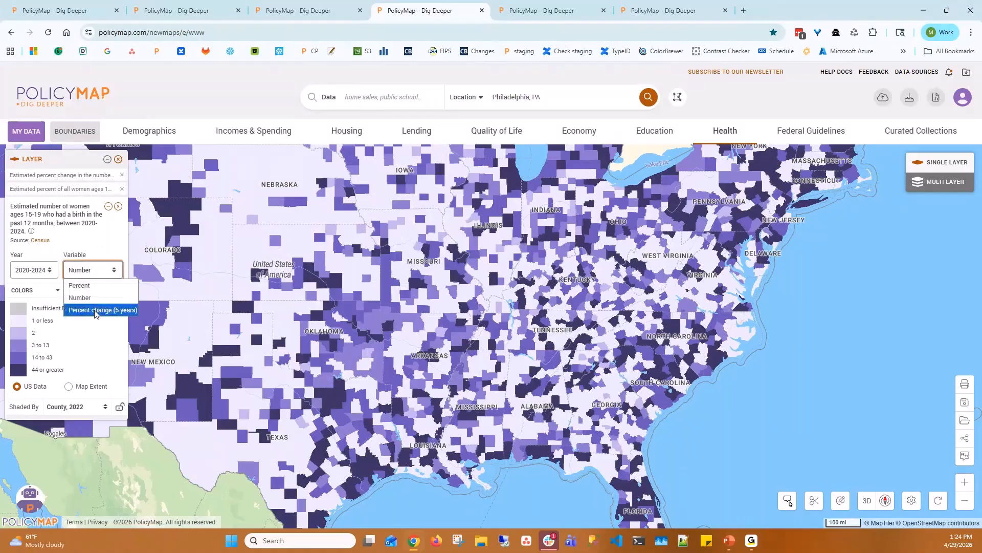
{"action": "left_click", "coordinate": [95, 310]}
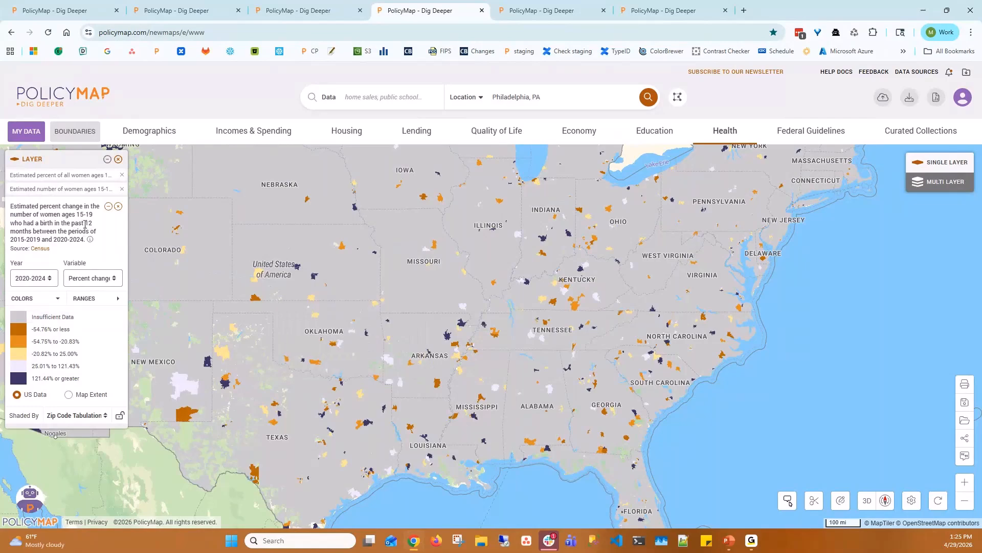
{"action": "left_click", "coordinate": [26, 282]}
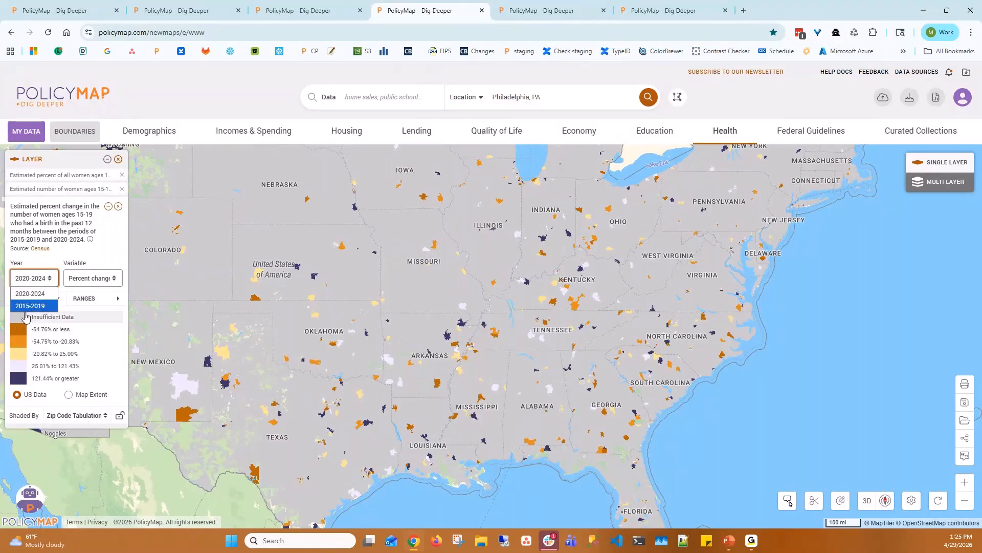
{"action": "left_click", "coordinate": [65, 261]}
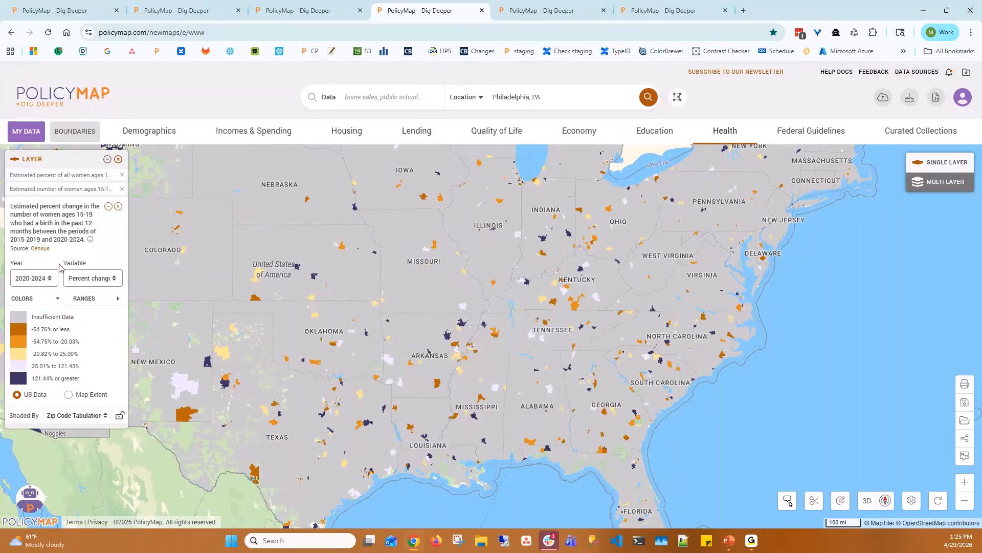
- Switch to the predominant tenure map and review the Homeowners and Renters options for Predominant Tenure by Race or Ethnicity
{"action": "left_click", "coordinate": [527, 13]}
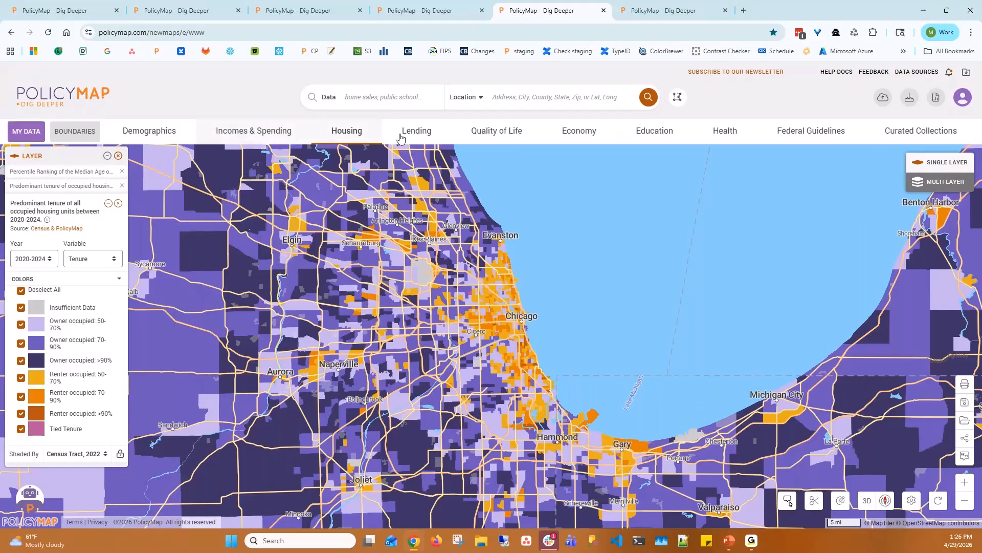
{"action": "left_click", "coordinate": [342, 140]}
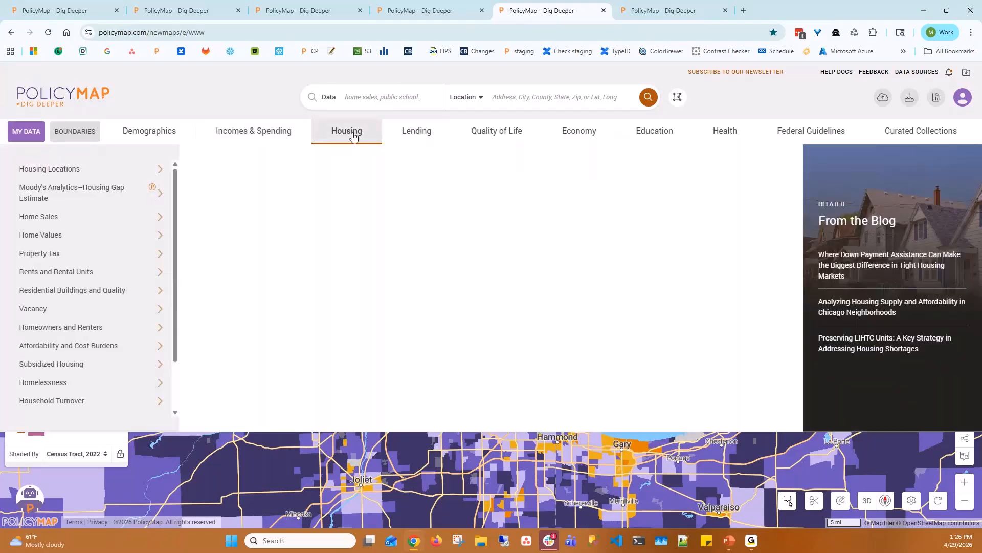
{"action": "left_click", "coordinate": [353, 135]}
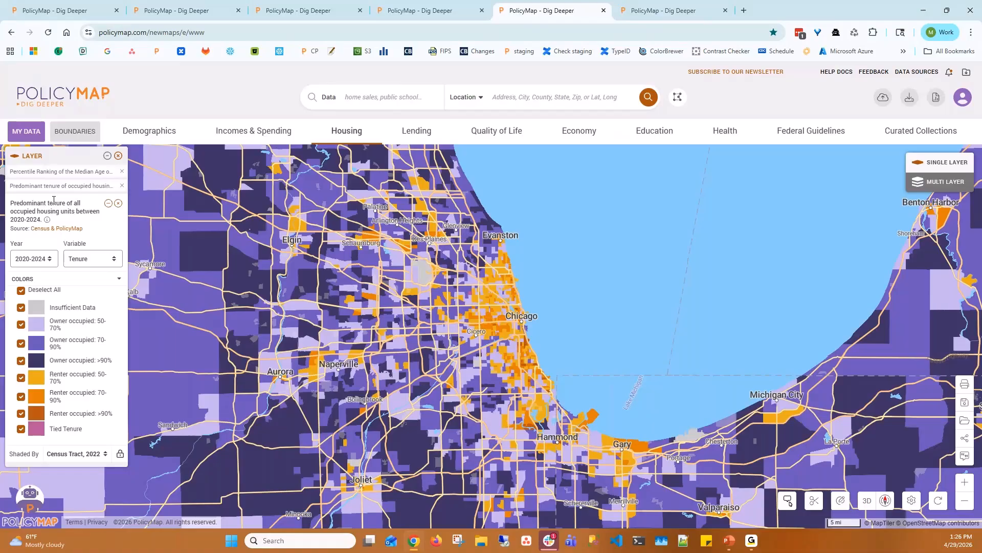
{"action": "left_click", "coordinate": [346, 131]}
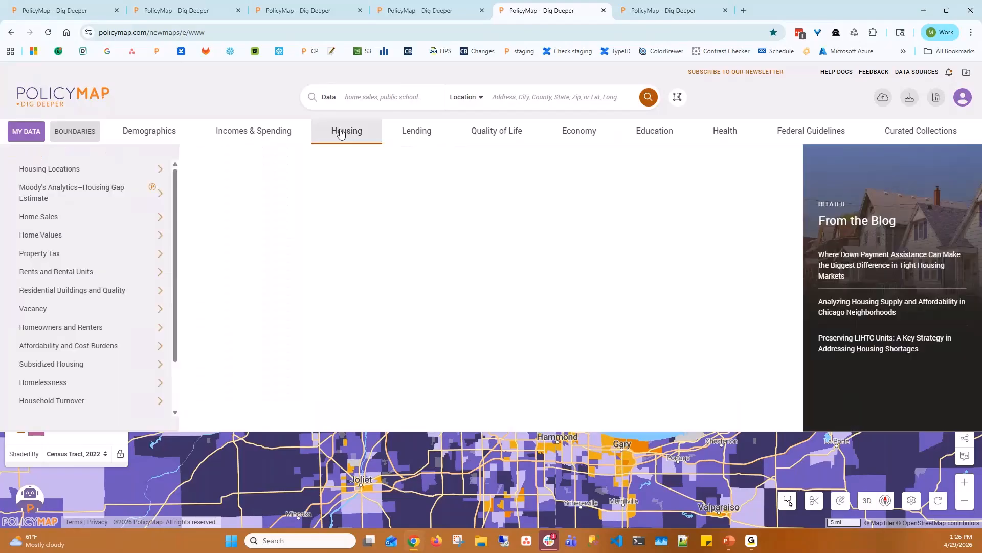
{"action": "left_click", "coordinate": [99, 337]}
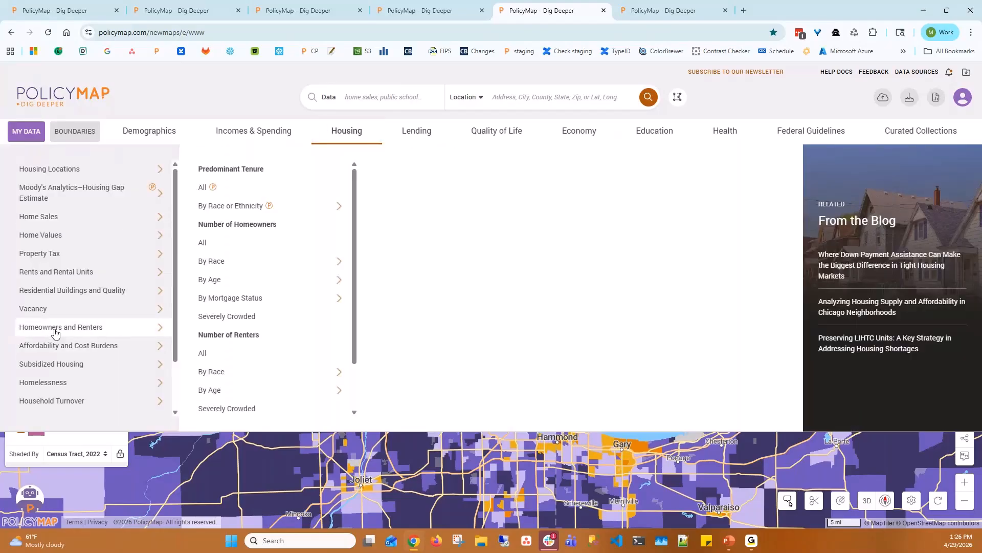
{"action": "left_click", "coordinate": [203, 207]}
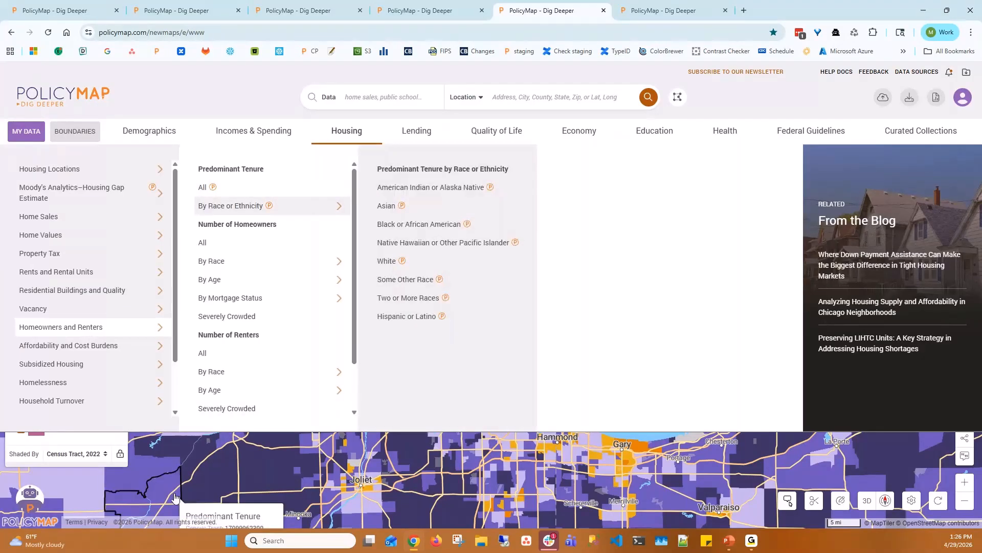
{"action": "left_click", "coordinate": [153, 453]}
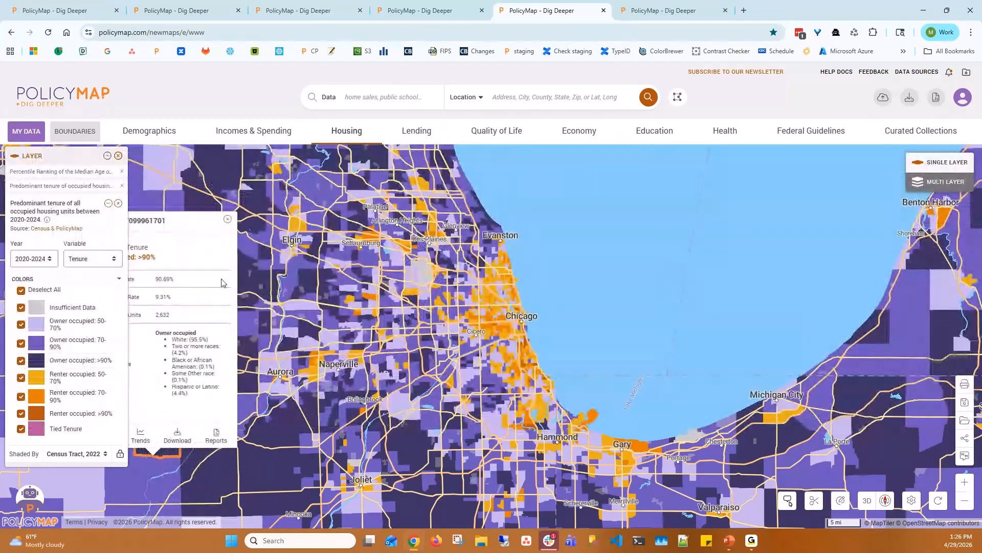
{"action": "left_click", "coordinate": [227, 219]}
- Examine the 2020-2024 predominant tenure by census tract across the eastern United States and around Chicago
{"action": "scroll", "coordinate": [358, 307], "scroll_direction": "down", "scroll_amount": 3}
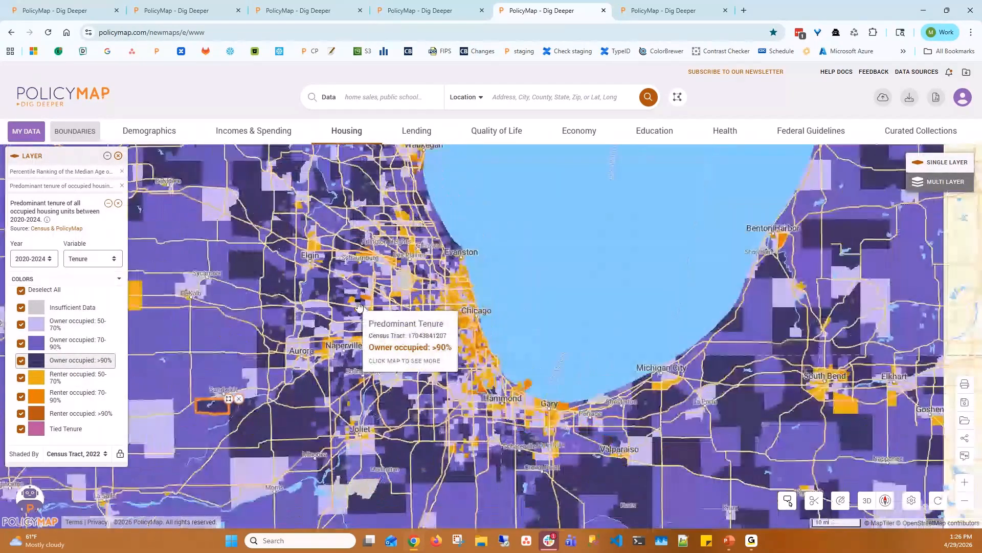
{"action": "scroll", "coordinate": [358, 307], "scroll_direction": "down", "scroll_amount": 5}
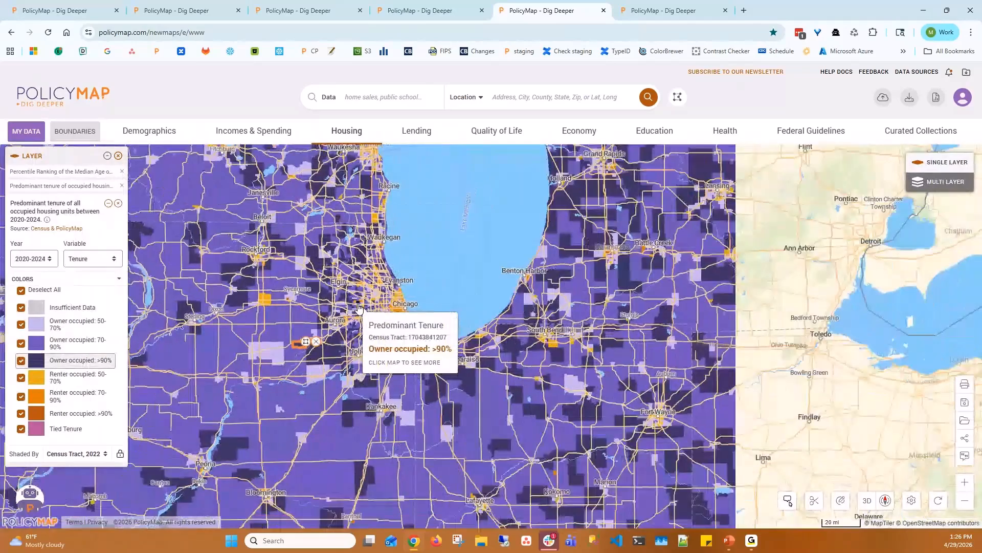
{"action": "scroll", "coordinate": [357, 312], "scroll_direction": "down", "scroll_amount": 5}
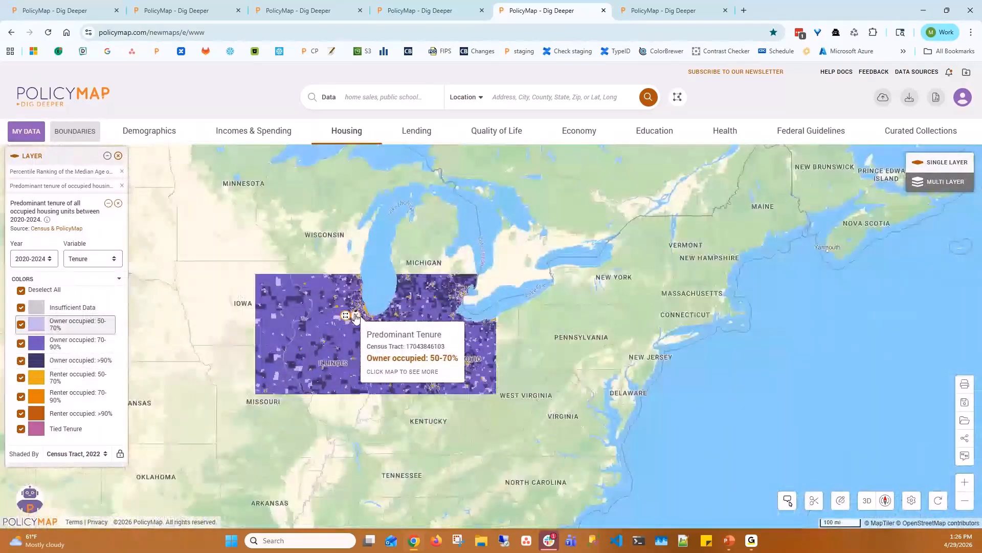
{"action": "left_click_drag", "start_coordinate": [304, 386], "coordinate": [434, 358]}
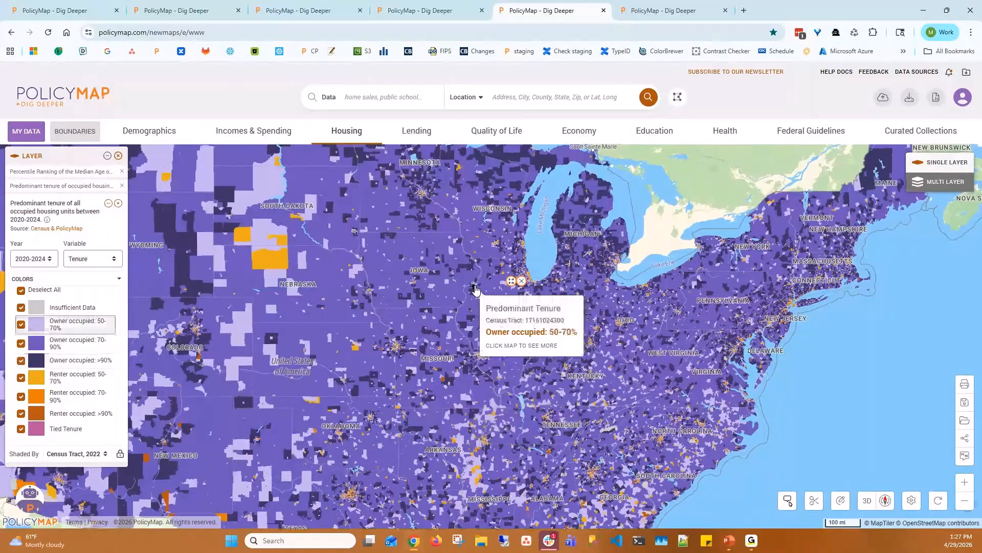
{"action": "scroll", "coordinate": [474, 289], "scroll_direction": "up", "scroll_amount": 5}
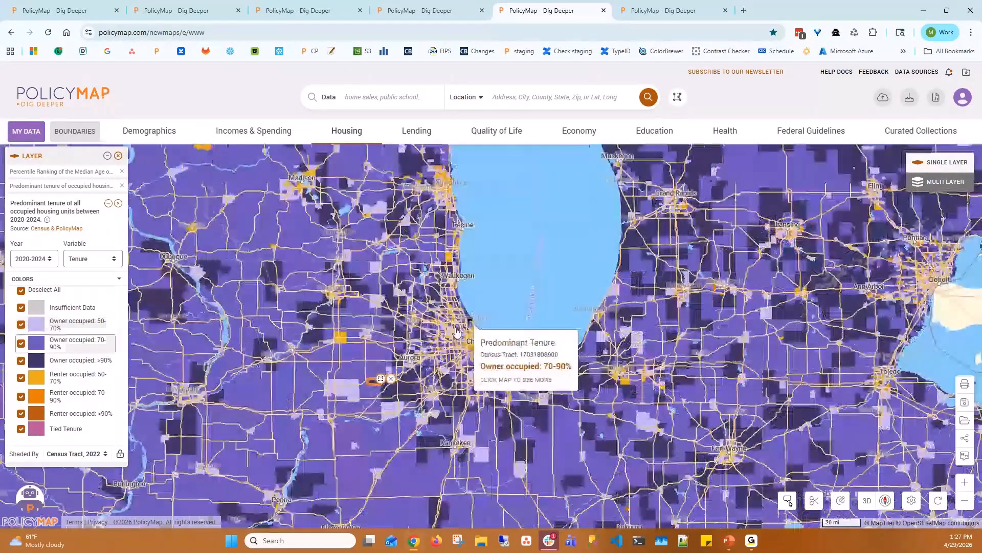
{"action": "scroll", "coordinate": [457, 332], "scroll_direction": "up", "scroll_amount": 5}
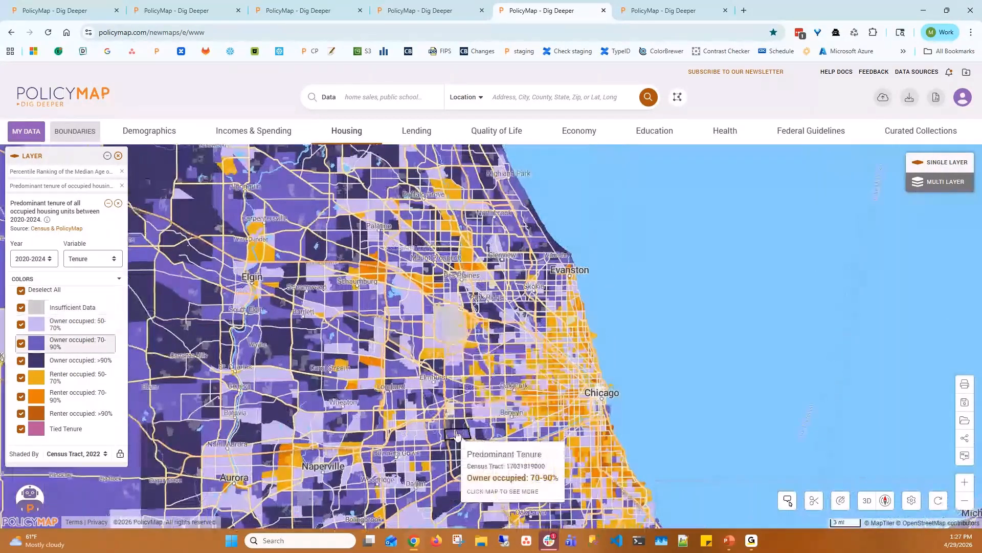
{"action": "left_click_drag", "start_coordinate": [457, 434], "coordinate": [343, 364]}
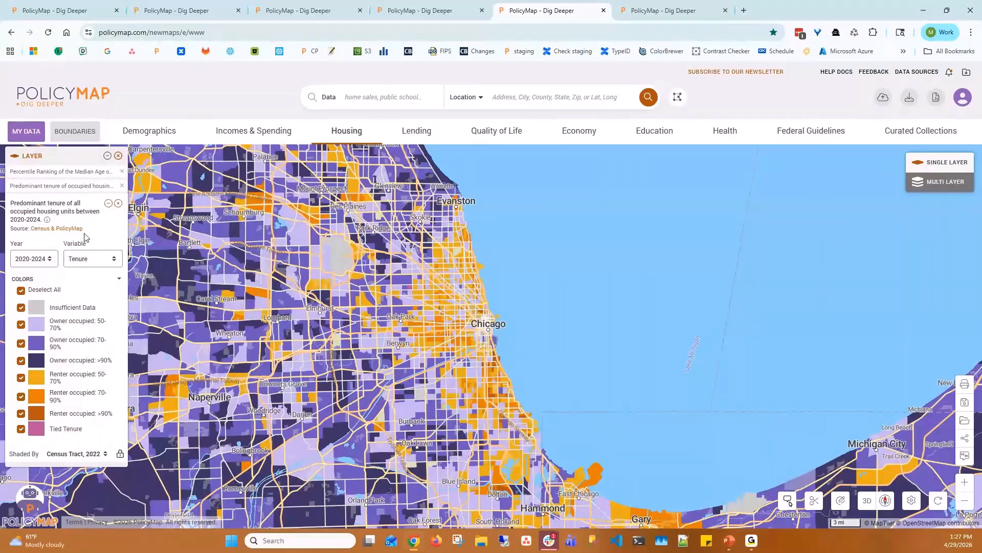
- Show predominant tenure for Black or African American householders around Chicago and map its Percent change (5 years)
{"action": "left_click", "coordinate": [80, 186]}
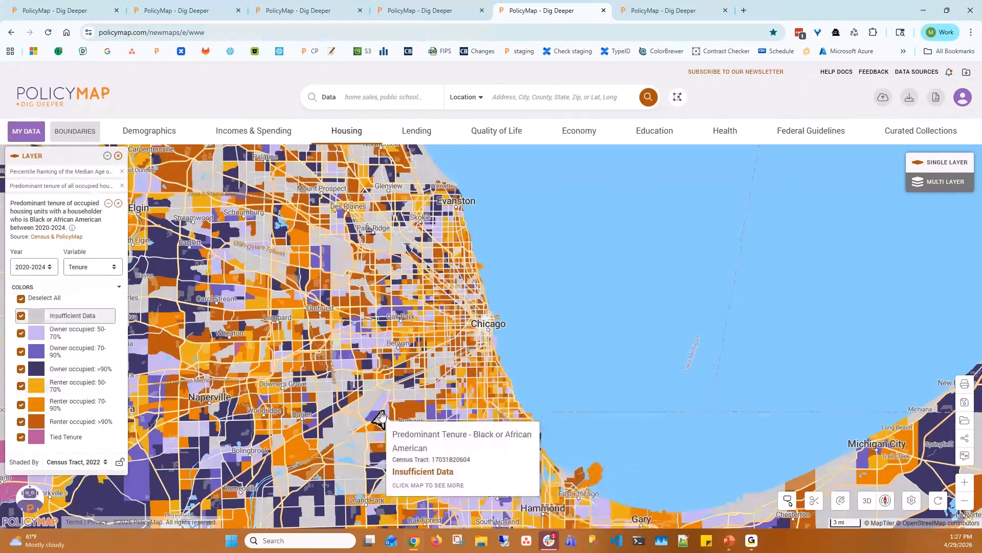
{"action": "left_click", "coordinate": [98, 267]}
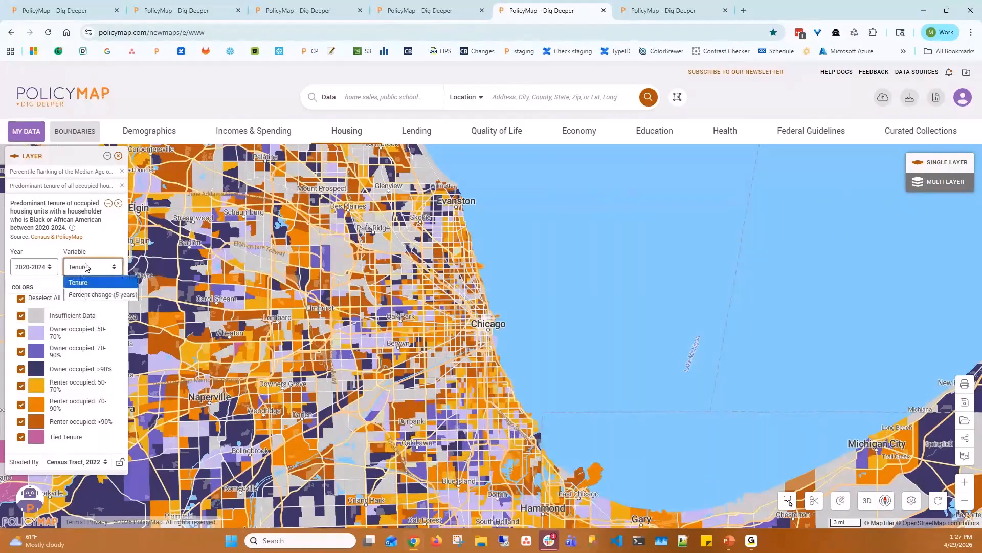
{"action": "left_click", "coordinate": [95, 295]}
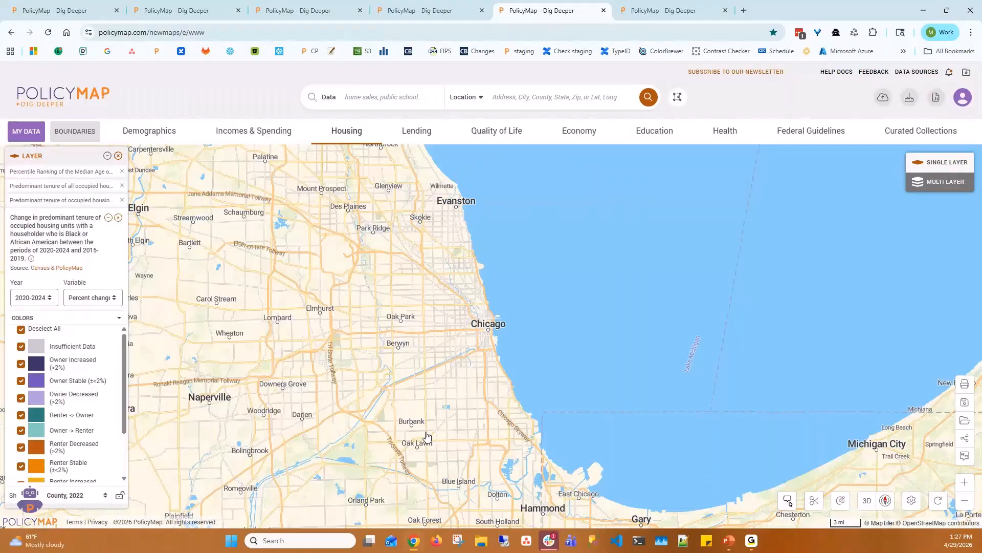
{"action": "left_click_drag", "start_coordinate": [427, 435], "coordinate": [411, 312]}
{"action": "scroll", "coordinate": [409, 313], "scroll_direction": "down", "scroll_amount": 1}
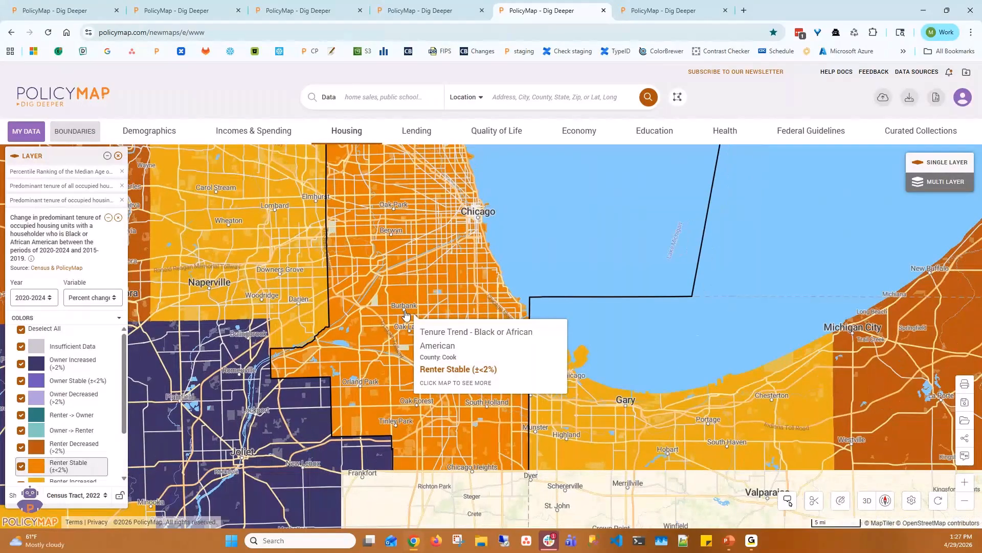
{"action": "scroll", "coordinate": [407, 314], "scroll_direction": "up", "scroll_amount": 1}
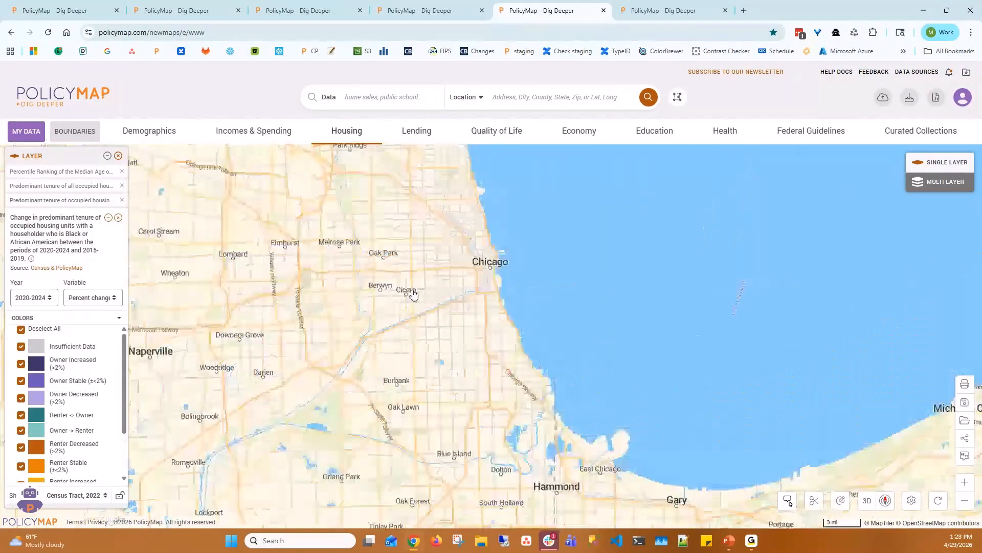
- Examine the change in predominant tenure for Black or African American householders by census tract around Chicago and its western suburbs
{"action": "left_click_drag", "start_coordinate": [413, 294], "coordinate": [412, 311]}
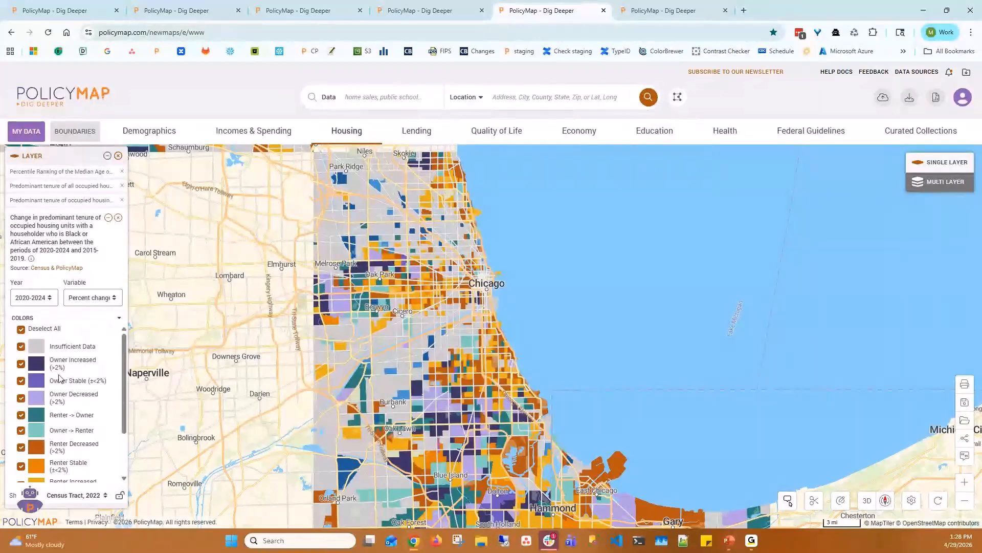
{"action": "scroll", "coordinate": [424, 362], "scroll_direction": "up", "scroll_amount": 1}
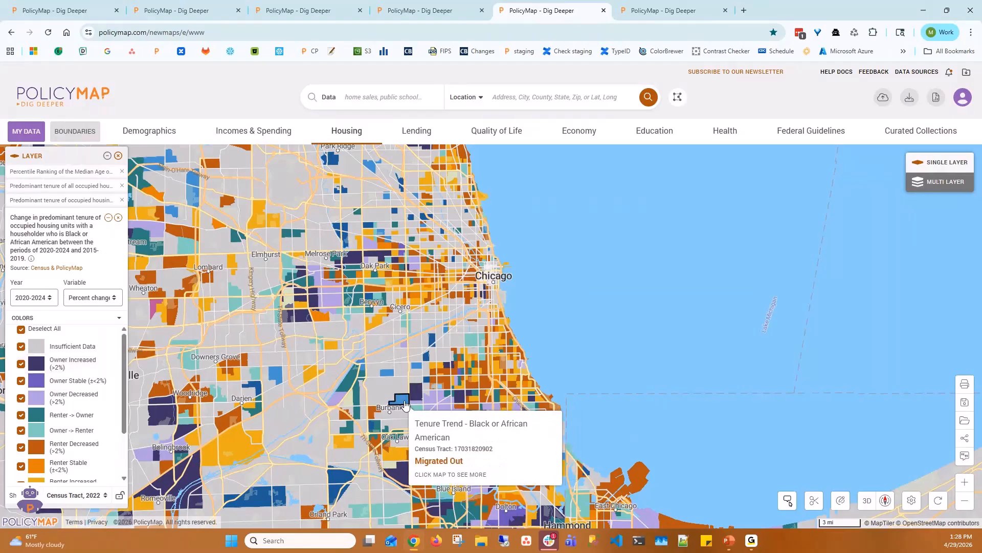
{"action": "scroll", "coordinate": [403, 403], "scroll_direction": "up", "scroll_amount": 3}
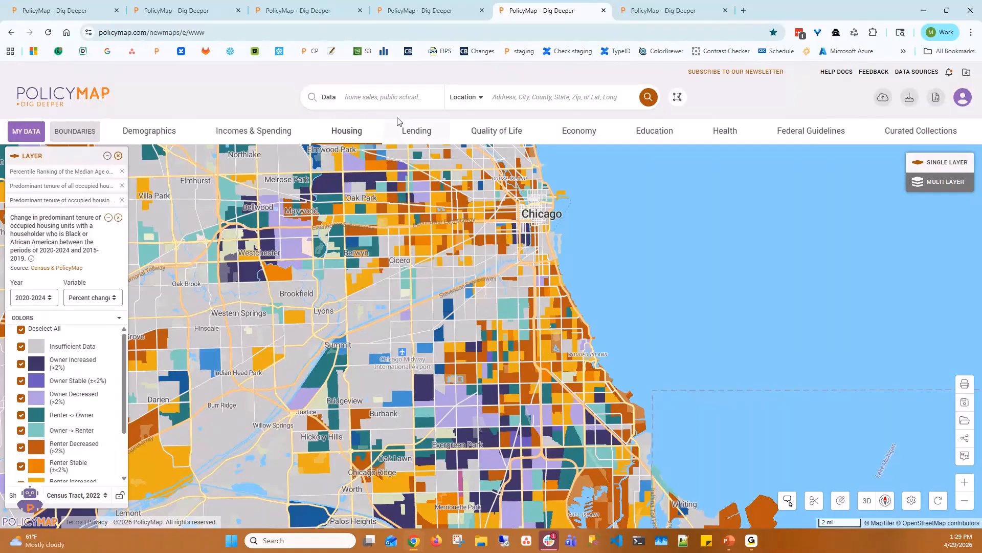
- Switch to the 2020-2024 Percentile Ranking of the Median Age layer and show it by county around Chicago
{"action": "left_click", "coordinate": [85, 174]}
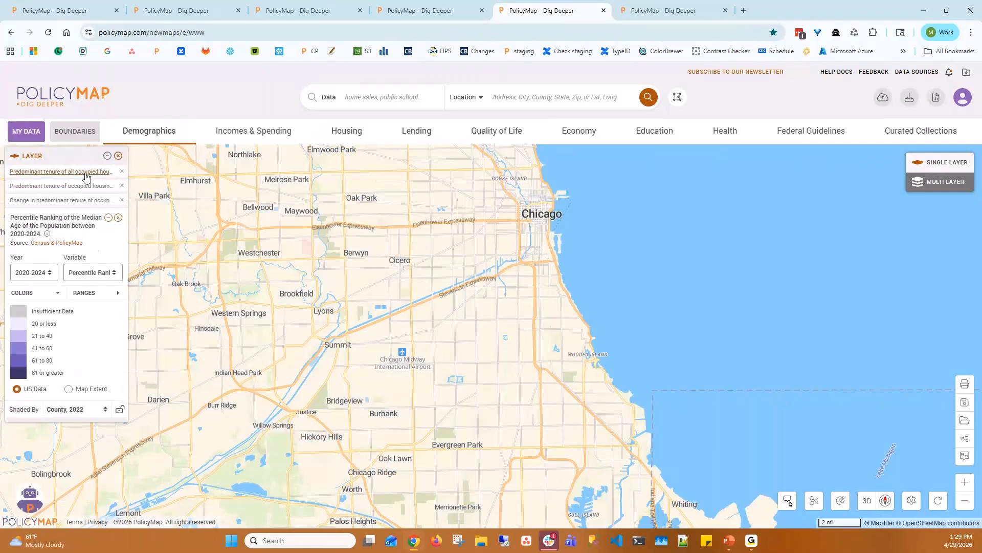
{"action": "scroll", "coordinate": [281, 315], "scroll_direction": "down", "scroll_amount": 3}
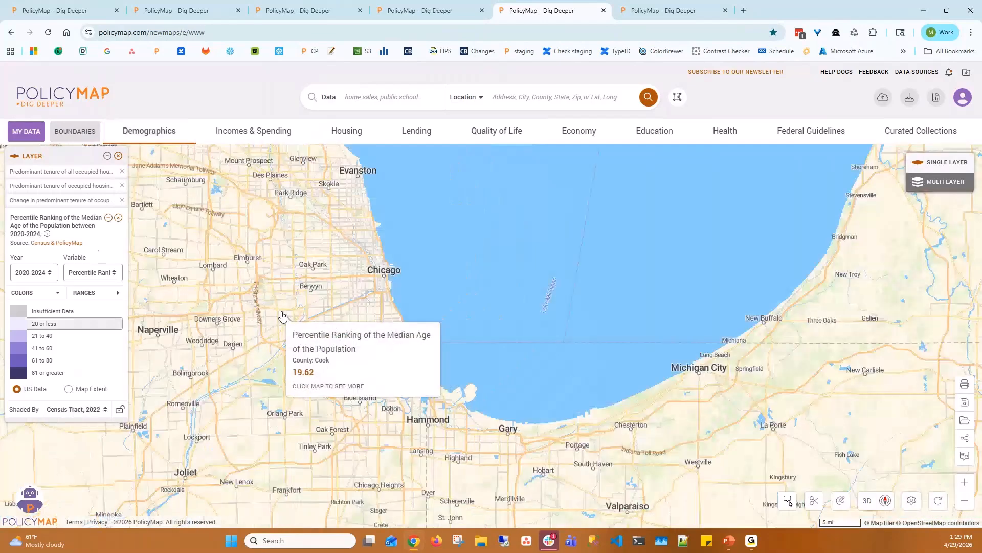
{"action": "scroll", "coordinate": [282, 316], "scroll_direction": "down", "scroll_amount": 2}
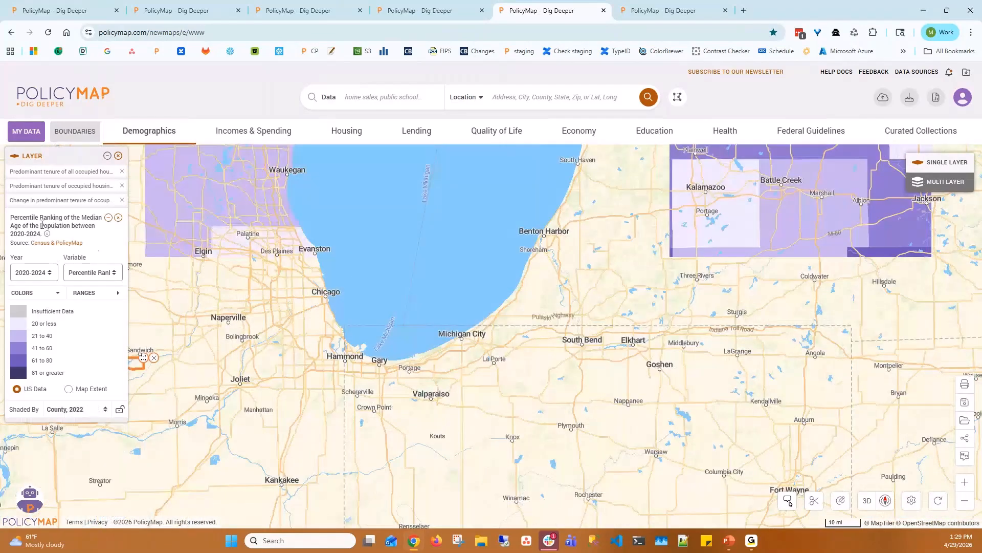
{"action": "mouse_move", "coordinate": [218, 304]}
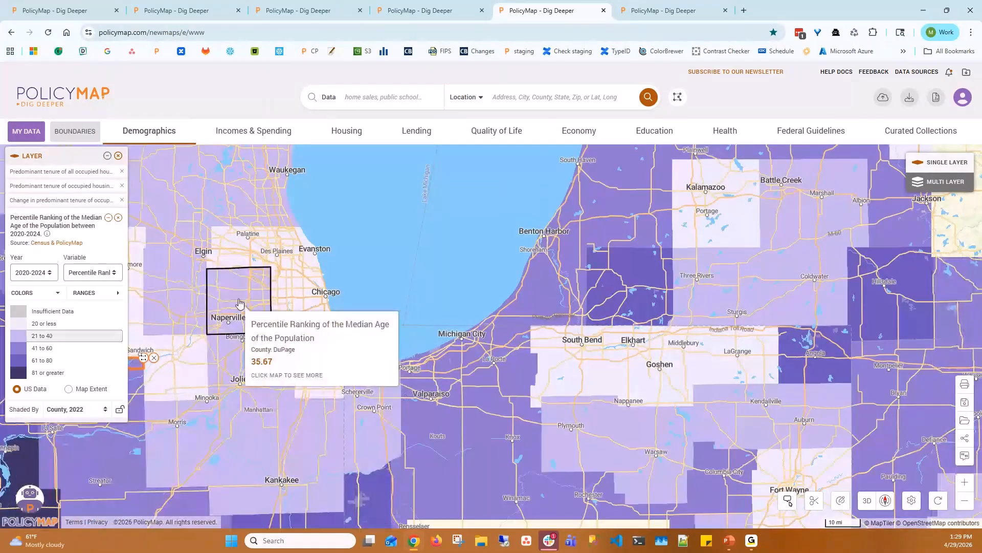
{"action": "scroll", "coordinate": [218, 304], "scroll_direction": "down", "scroll_amount": 2}
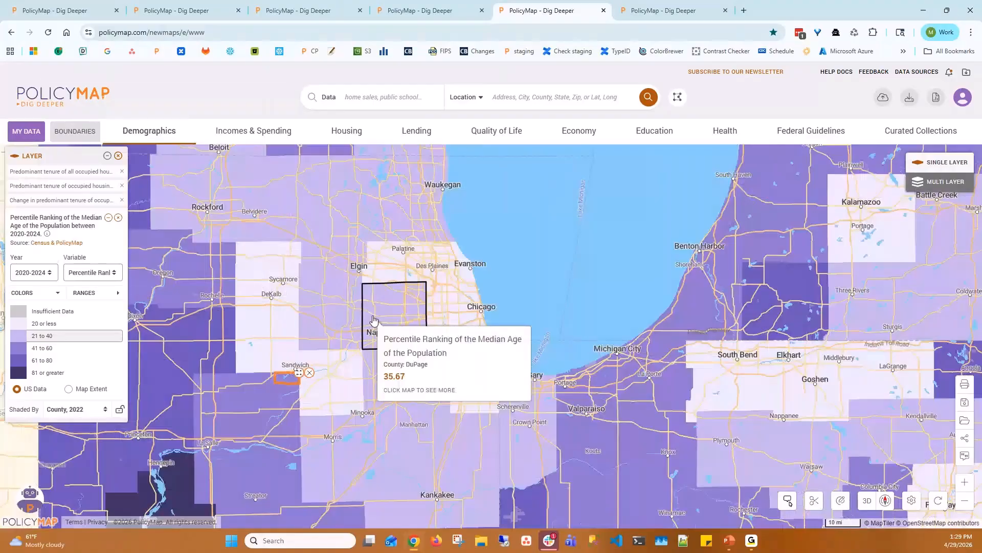
- Review the Age indicators under Demographics and map Median Age Percentile Rank
{"action": "left_click", "coordinate": [149, 130]}
{"action": "mouse_move", "coordinate": [66, 213]}
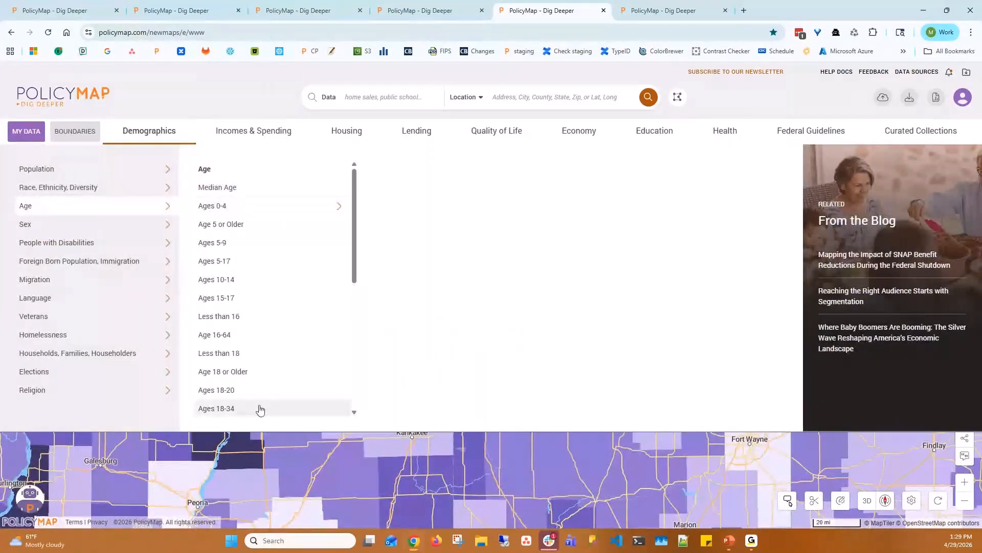
{"action": "scroll", "coordinate": [275, 389], "scroll_direction": "down", "scroll_amount": 3}
{"action": "scroll", "coordinate": [275, 391], "scroll_direction": "down", "scroll_amount": 3}
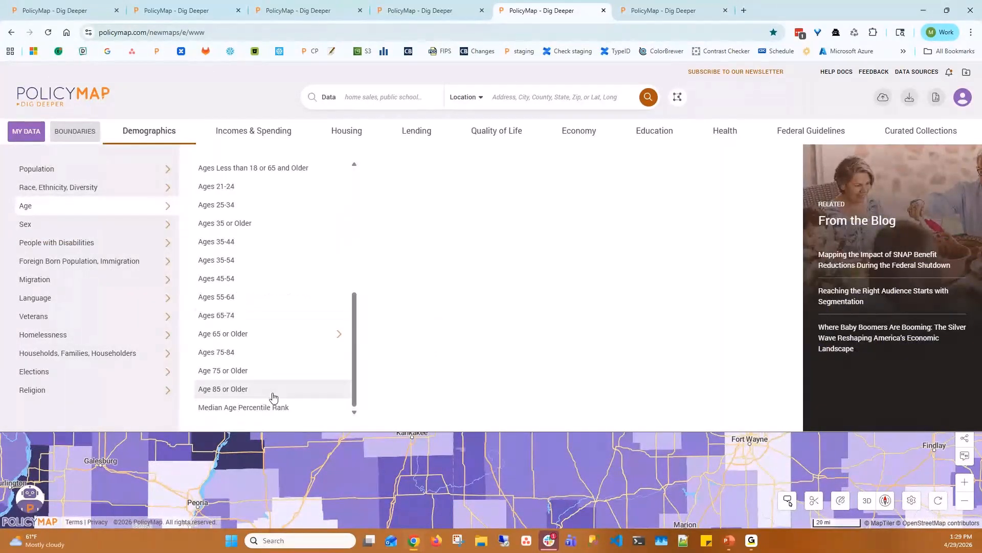
{"action": "scroll", "coordinate": [274, 397], "scroll_direction": "up", "scroll_amount": 10}
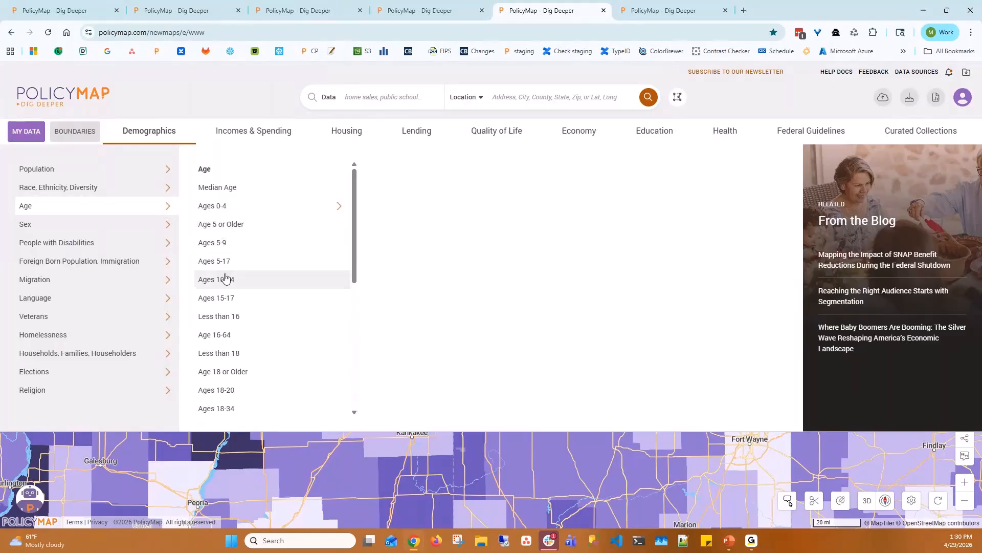
{"action": "scroll", "coordinate": [276, 263], "scroll_direction": "down", "scroll_amount": 2}
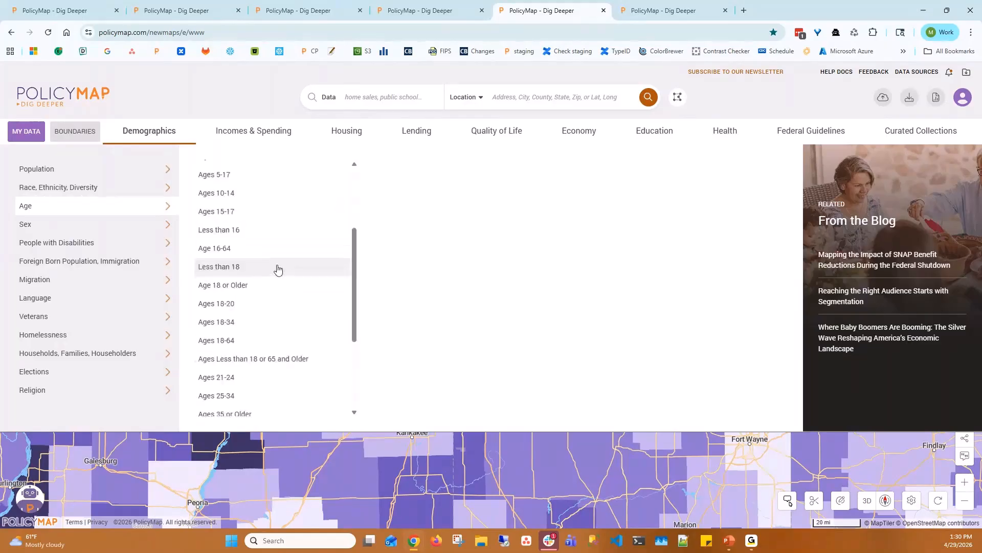
{"action": "scroll", "coordinate": [278, 269], "scroll_direction": "down", "scroll_amount": 4}
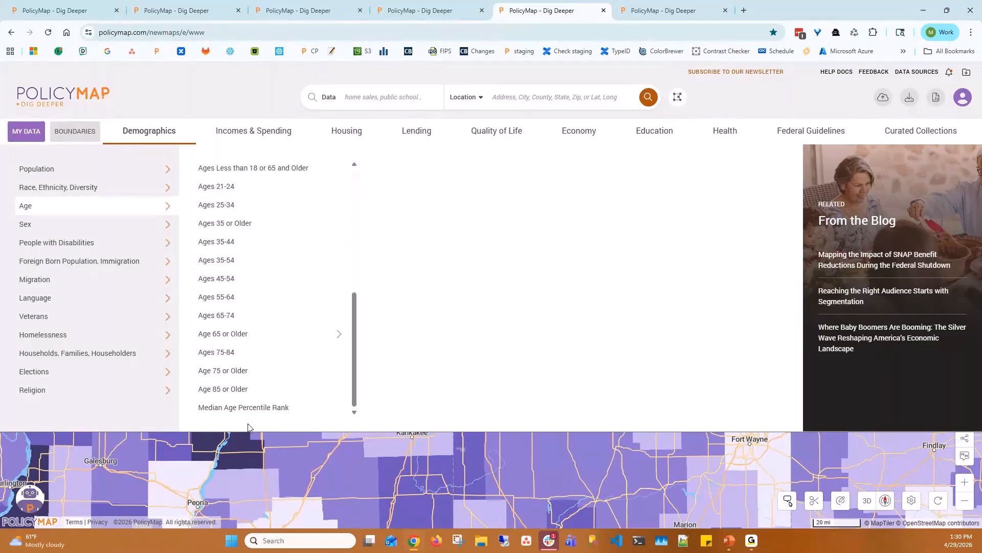
{"action": "left_click", "coordinate": [248, 407]}
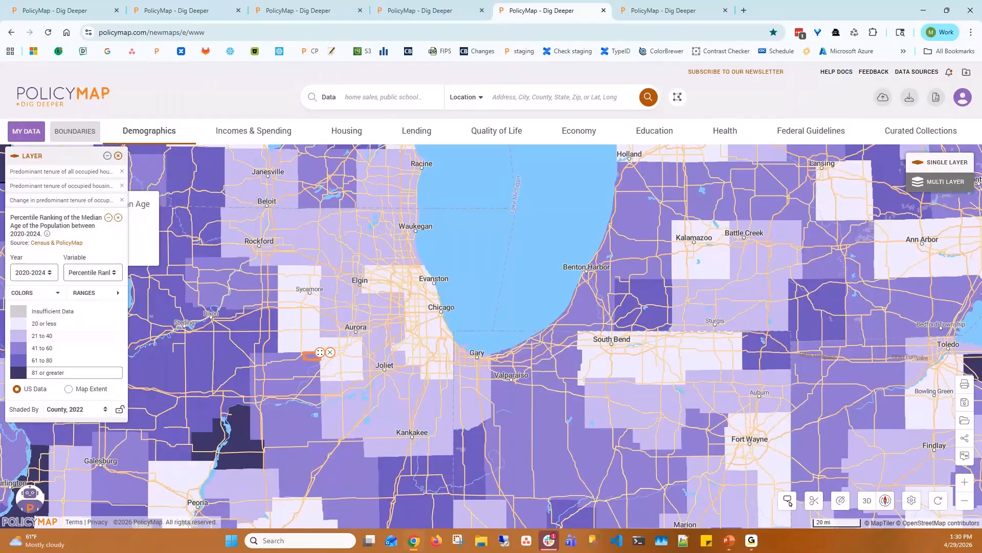
- Read the median age percentile definition, highlighting the sentence on higher and lower rankings, and examine the county map across the Midwest and Northeast
{"action": "left_click", "coordinate": [47, 233]}
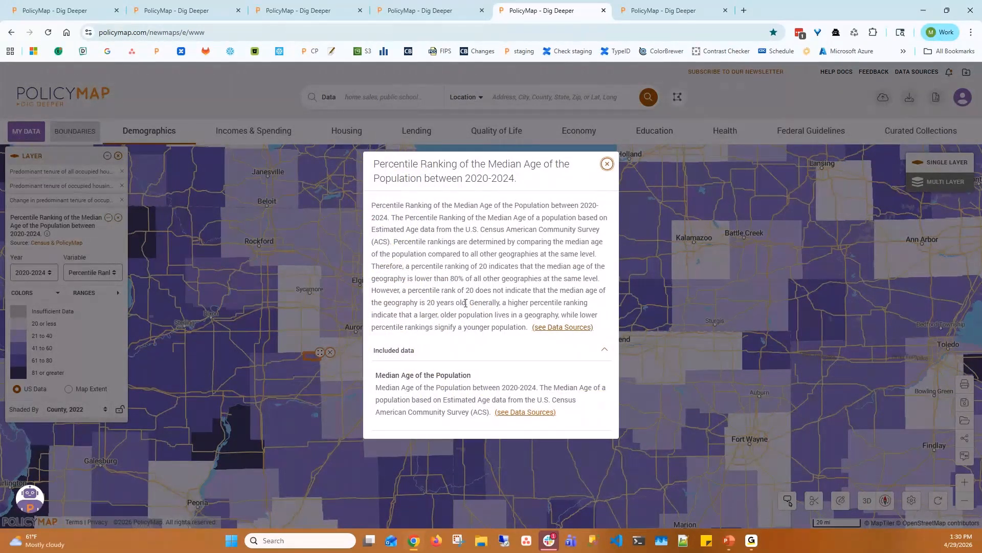
{"action": "left_click_drag", "start_coordinate": [466, 303], "coordinate": [527, 328]}
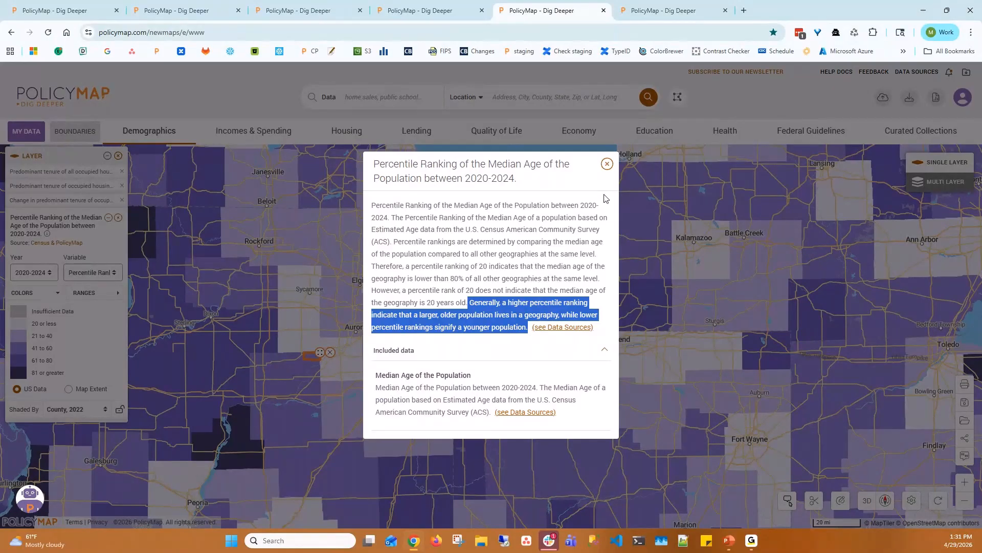
{"action": "left_click", "coordinate": [607, 165]}
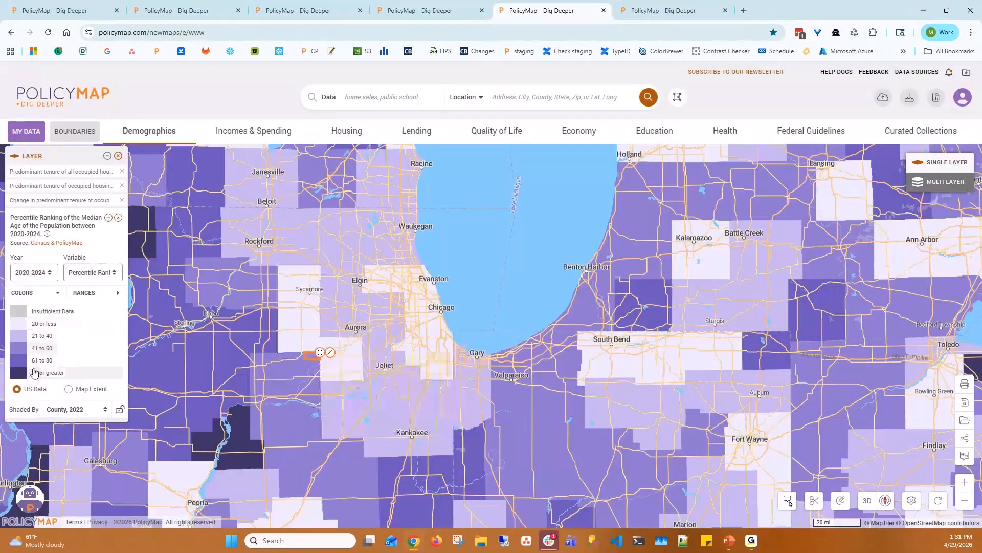
{"action": "scroll", "coordinate": [390, 306], "scroll_direction": "down", "scroll_amount": 2}
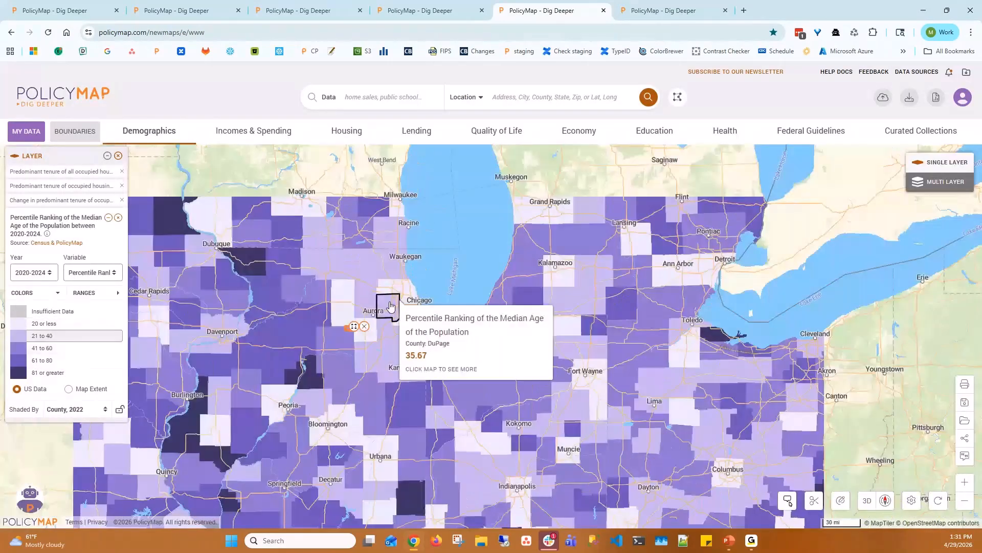
{"action": "scroll", "coordinate": [390, 306], "scroll_direction": "down", "scroll_amount": 2}
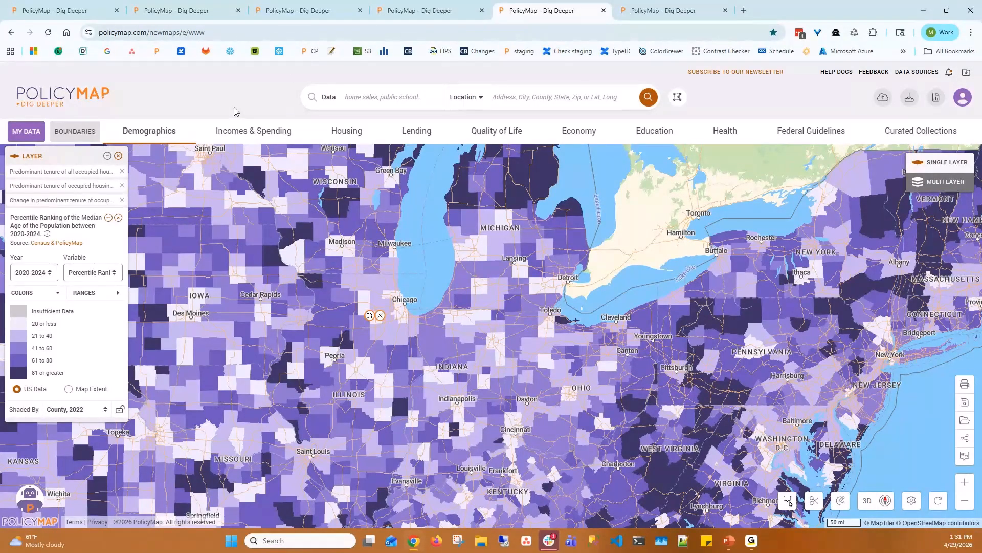
- Go to the 2005-2009 non-English language map and highlight Census table number B16007 in its indicator description
{"action": "left_click", "coordinate": [402, 12]}
{"action": "left_click", "coordinate": [292, 12]}
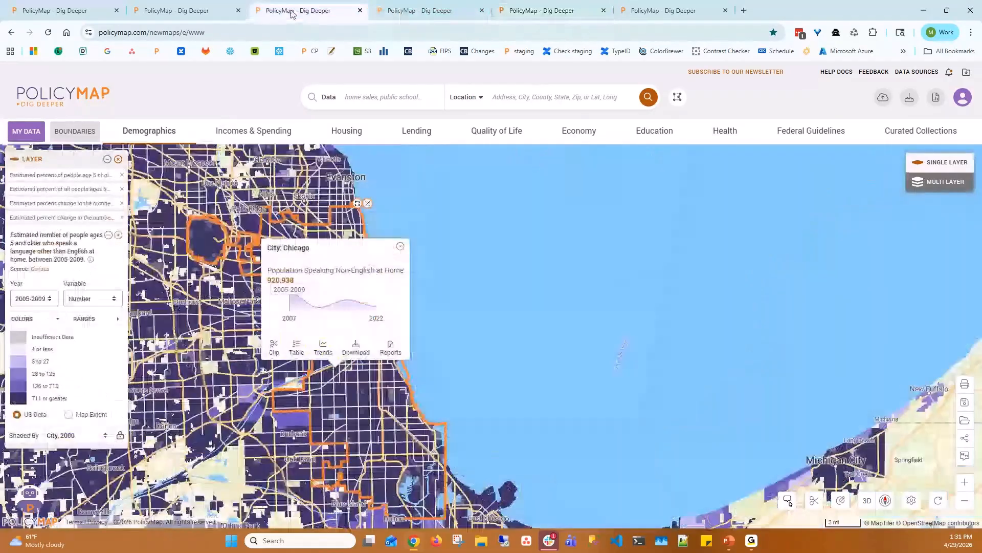
{"action": "left_click", "coordinate": [90, 259]}
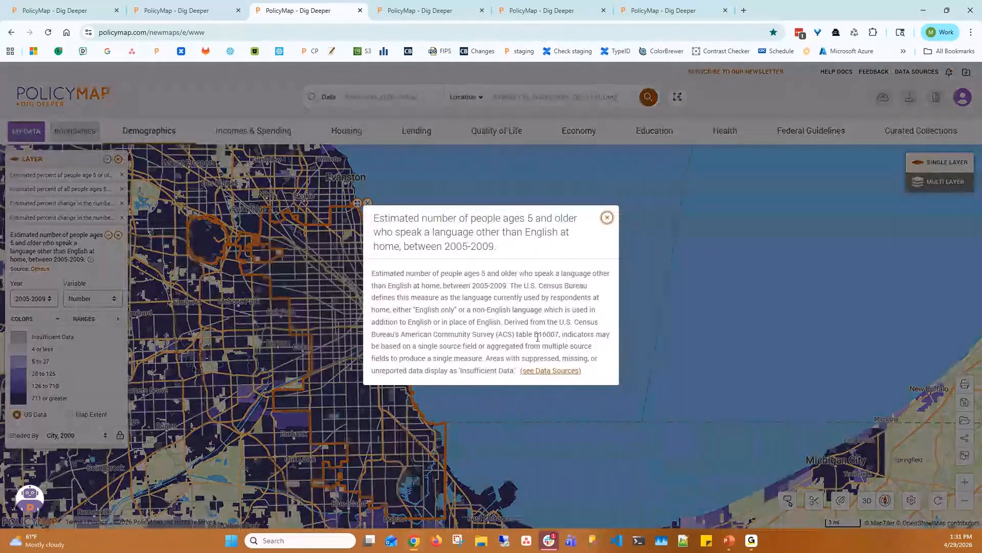
{"action": "double_click", "coordinate": [540, 335]}
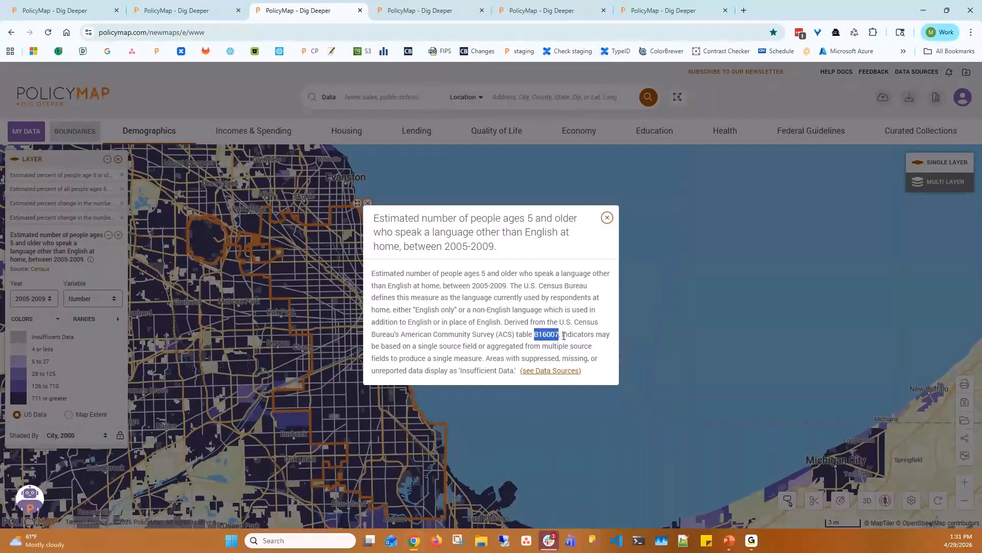
{"action": "left_click_drag", "start_coordinate": [563, 336], "coordinate": [580, 336]}
{"action": "left_click_drag", "start_coordinate": [559, 335], "coordinate": [532, 338]}
{"action": "left_click", "coordinate": [607, 218]}
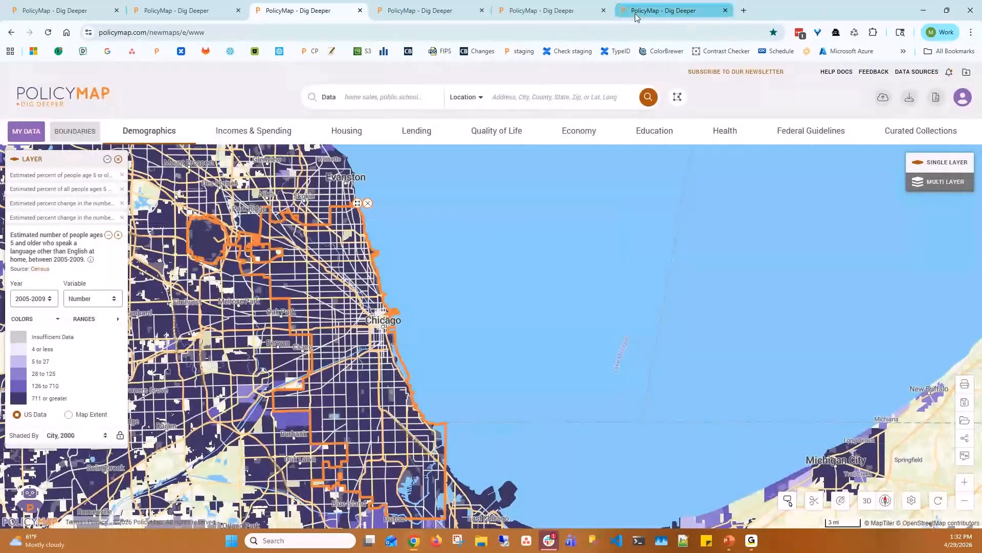
- Switch to the multi-layer map and review its electricity cost, working parents and poverty layers
{"action": "left_click", "coordinate": [635, 16]}
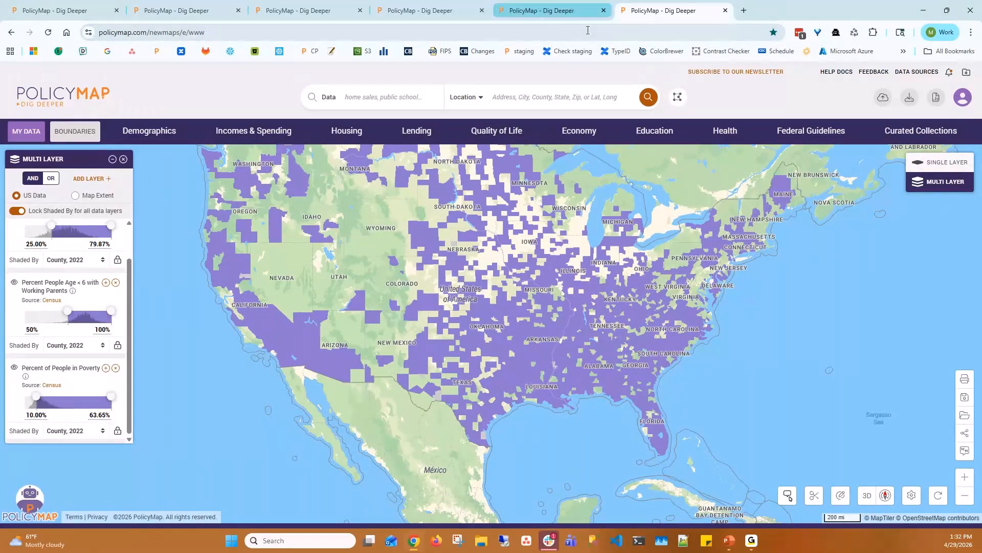
{"action": "scroll", "coordinate": [46, 250], "scroll_direction": "up", "scroll_amount": 2}
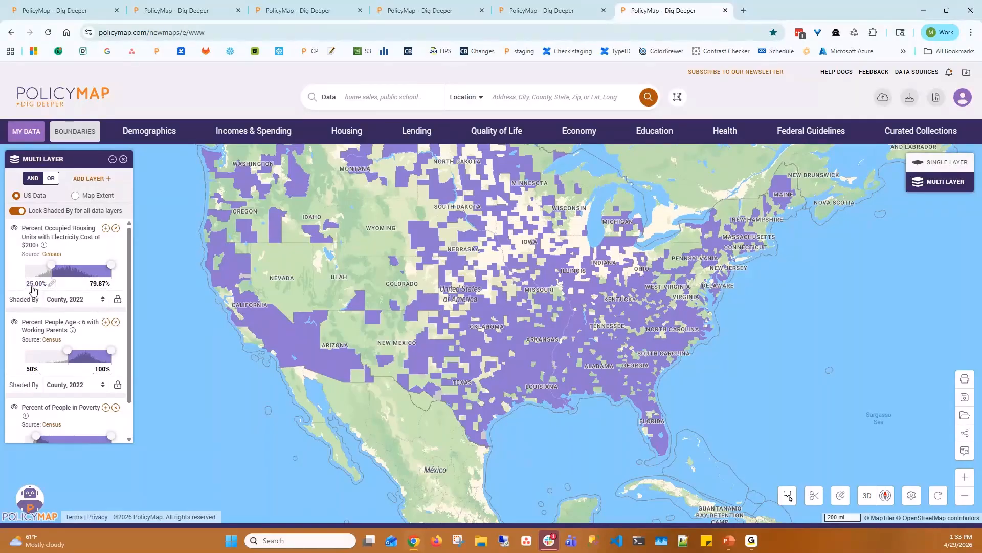
{"action": "mouse_move", "coordinate": [56, 237]}
{"action": "mouse_move", "coordinate": [56, 326]}
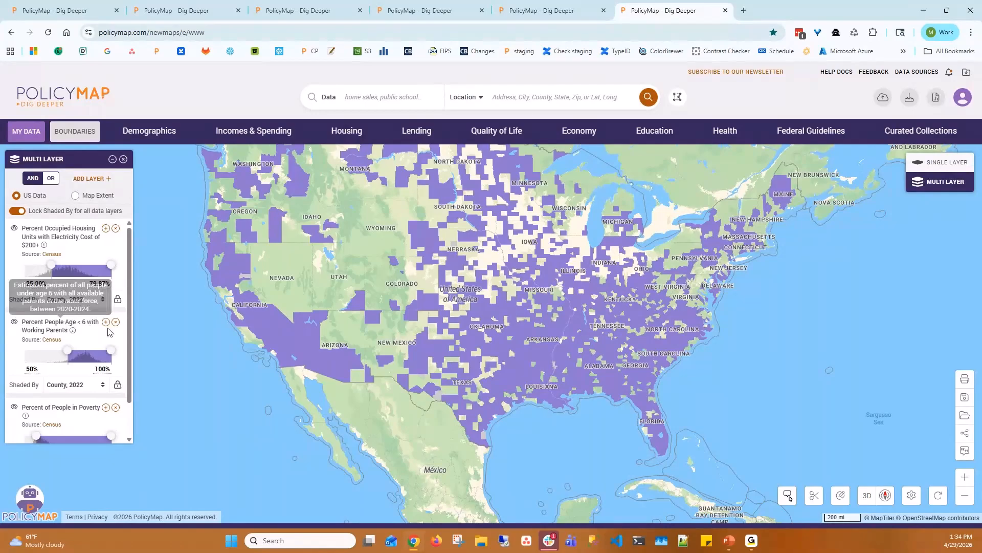
{"action": "scroll", "coordinate": [65, 388], "scroll_direction": "down", "scroll_amount": 1}
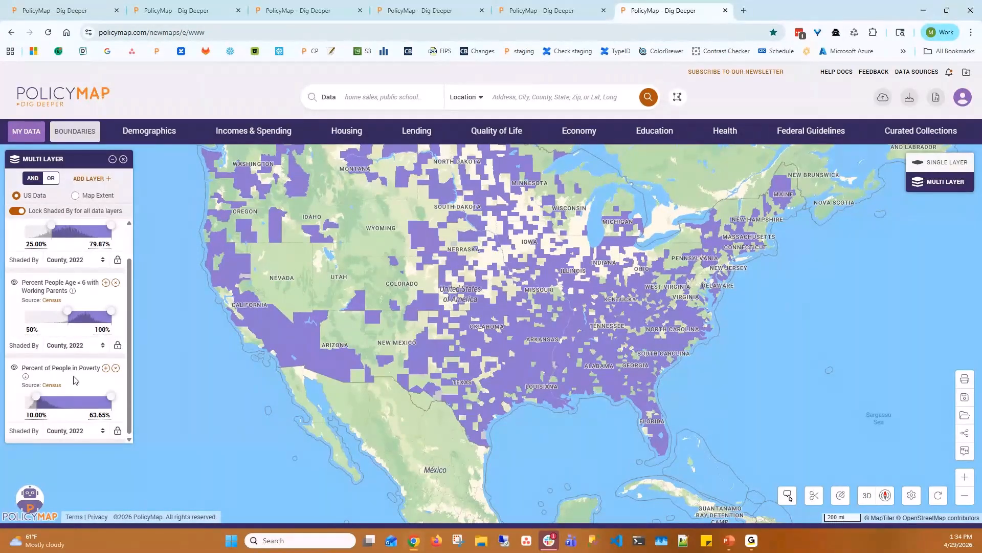
- Set the minimum for Percent of People in Poverty to 20%
{"action": "left_click_drag", "start_coordinate": [602, 380], "coordinate": [551, 400]}
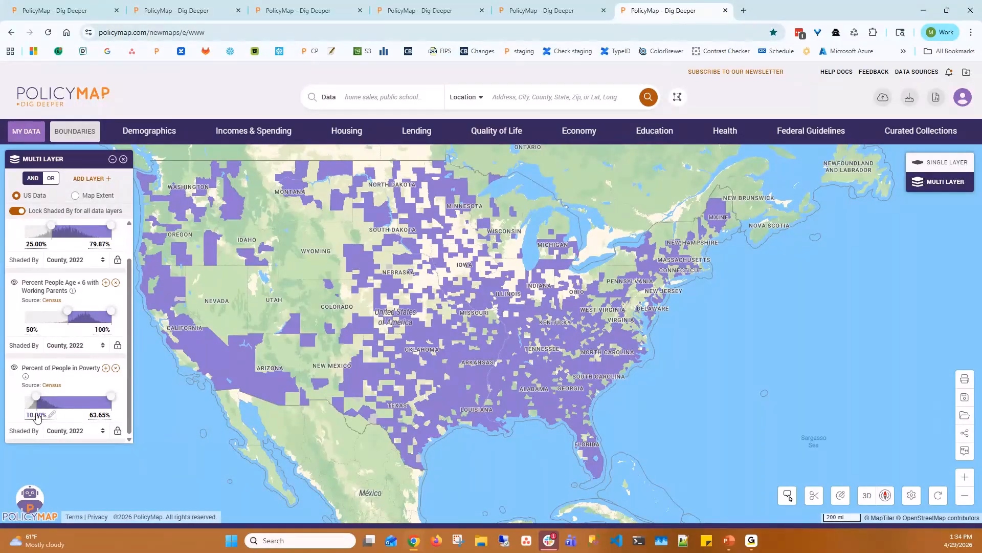
{"action": "left_click", "coordinate": [37, 416]}
{"action": "key", "text": "BackSpace"}
{"action": "key", "text": "BackSpace"}
{"action": "key", "text": "BackSpace"}
{"action": "key", "text": "BackSpace"}
{"action": "key", "text": "BackSpace"}
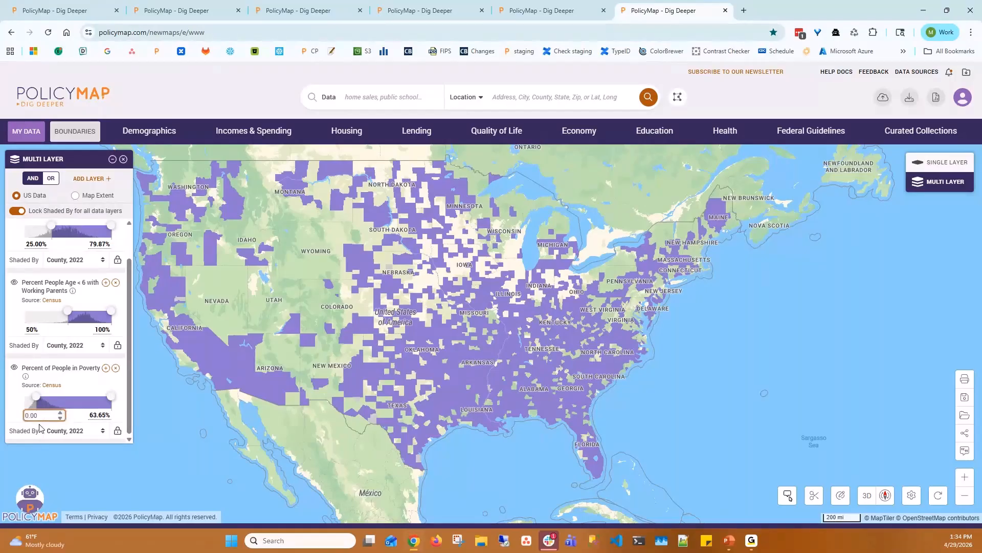
{"action": "type", "text": "20"}
{"action": "key", "text": "Return"}
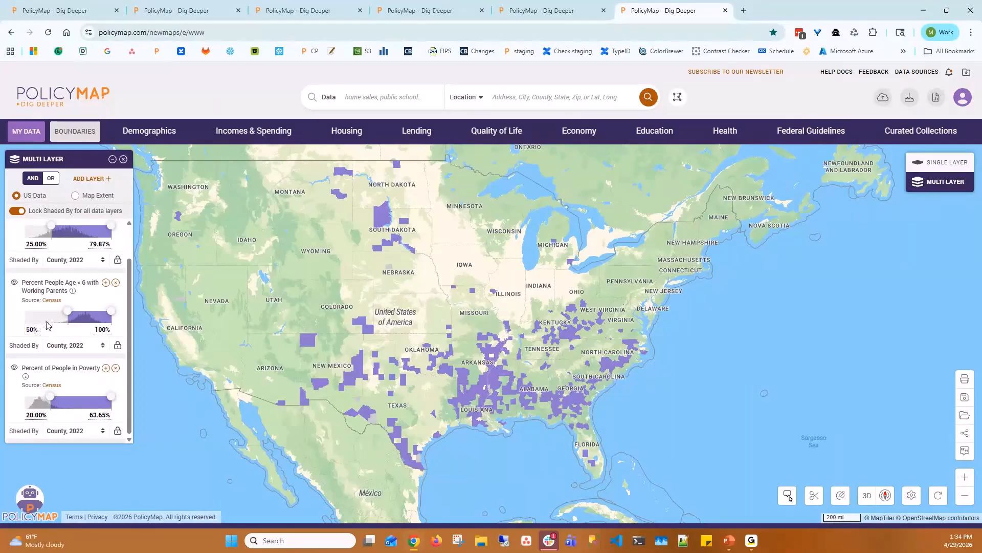
- Set the minimum for Percent Occupied Housing Units with Electricity Cost of $200+ to 50%
{"action": "left_click", "coordinate": [31, 244]}
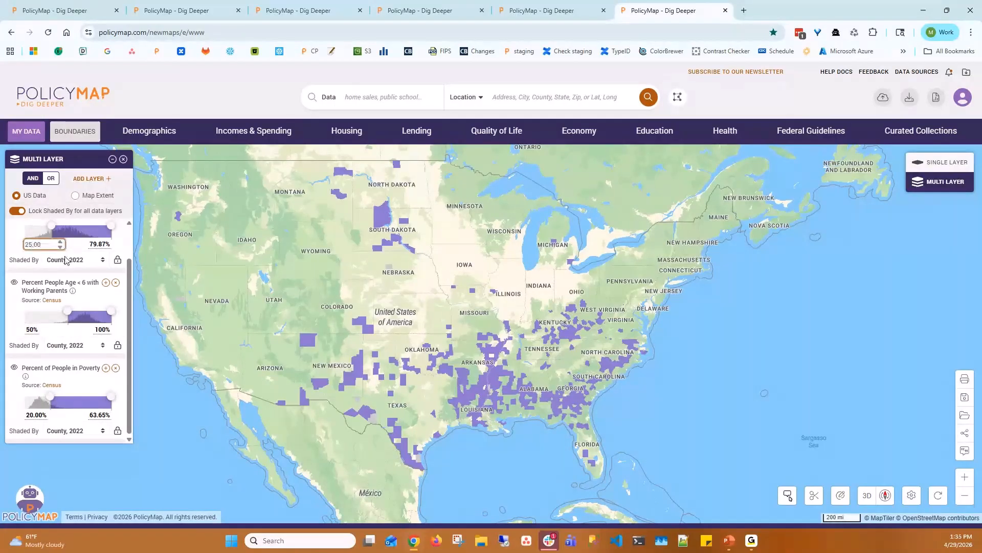
{"action": "key", "text": "BackSpace"}
{"action": "key", "text": "BackSpace"}
{"action": "type", "text": "50"}
{"action": "key", "text": "Return"}
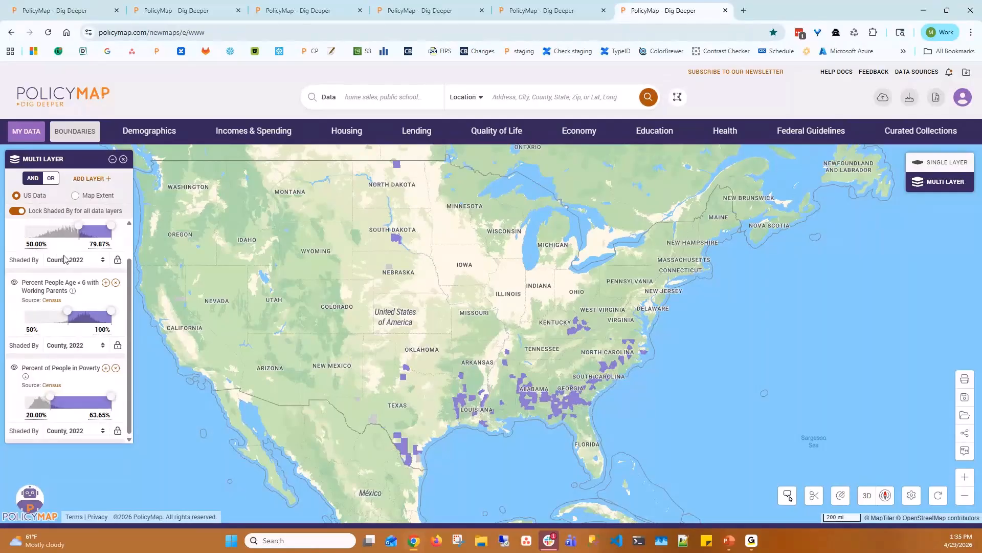
- Examine the counties meeting all three criteria across the southeastern United States
{"action": "scroll", "coordinate": [64, 258], "scroll_direction": "up", "scroll_amount": 1}
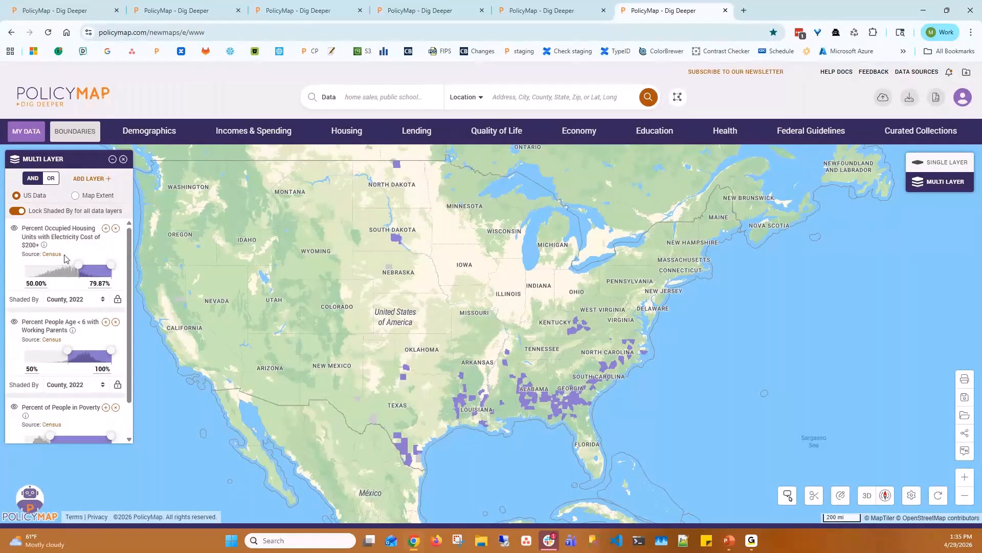
{"action": "left_click_drag", "start_coordinate": [514, 366], "coordinate": [405, 319]}
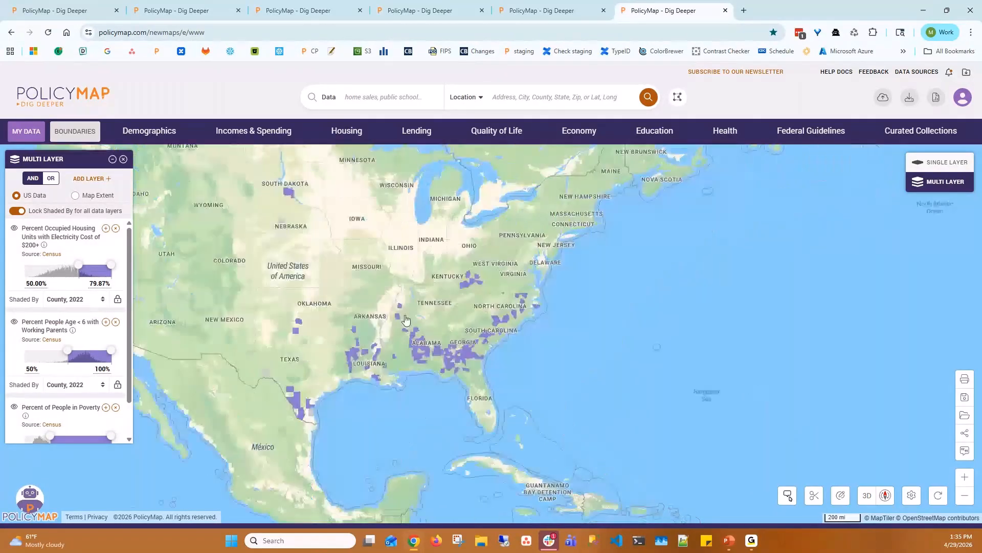
{"action": "scroll", "coordinate": [360, 333], "scroll_direction": "up", "scroll_amount": 3}
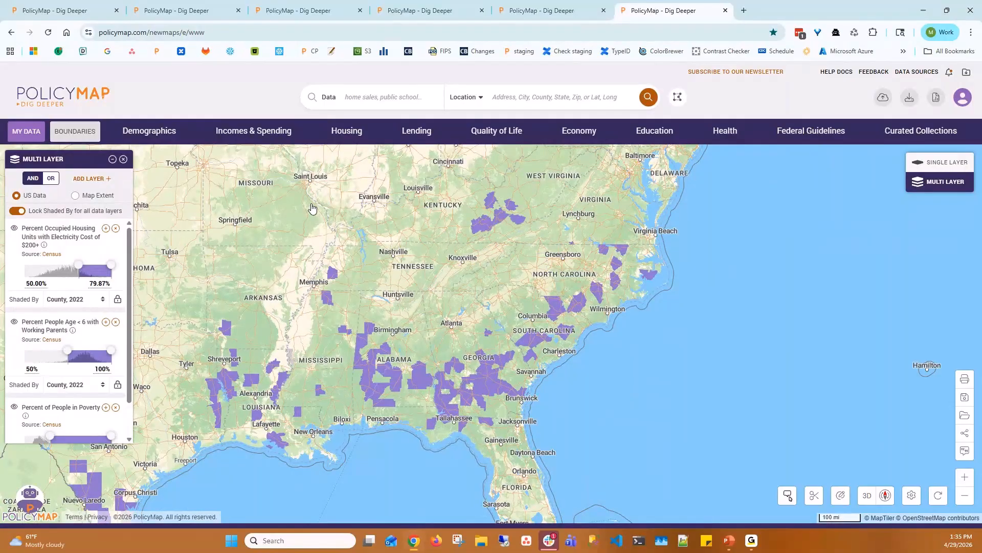
- Inspect the three indicator values for Jeff Davis County in southeastern Georgia
{"action": "scroll", "coordinate": [323, 210], "scroll_direction": "down", "scroll_amount": 2}
{"action": "left_click_drag", "start_coordinate": [300, 279], "coordinate": [375, 331]}
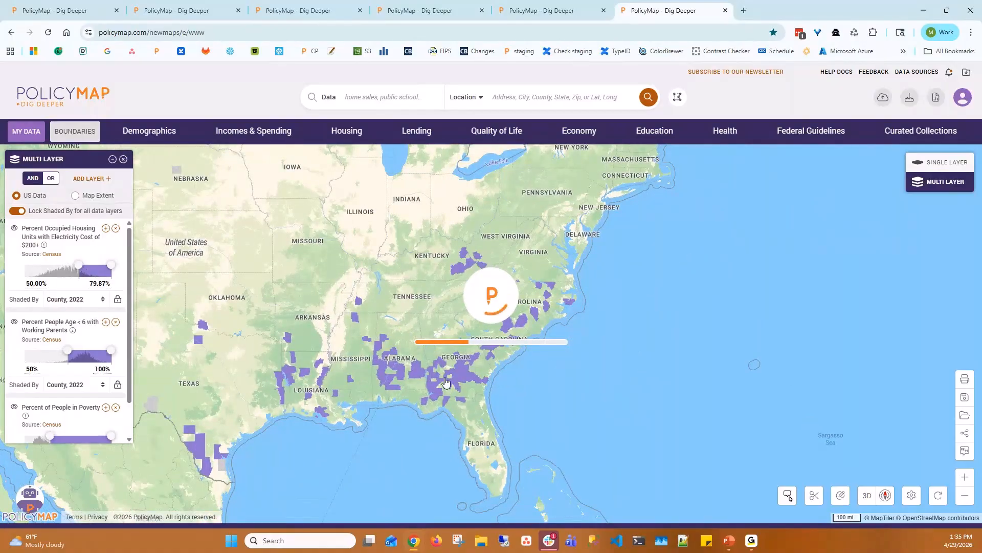
{"action": "scroll", "coordinate": [468, 380], "scroll_direction": "up", "scroll_amount": 2}
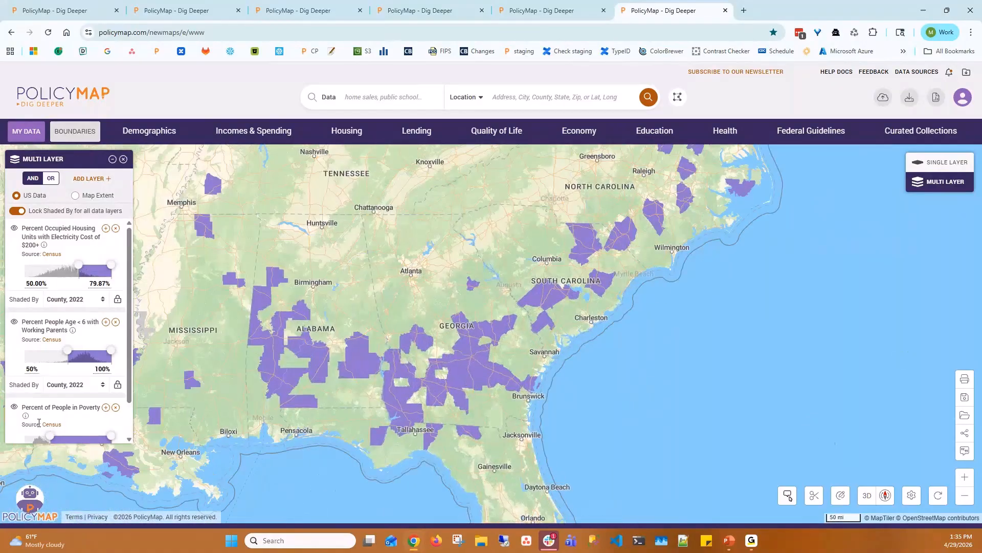
{"action": "left_click", "coordinate": [475, 374]}
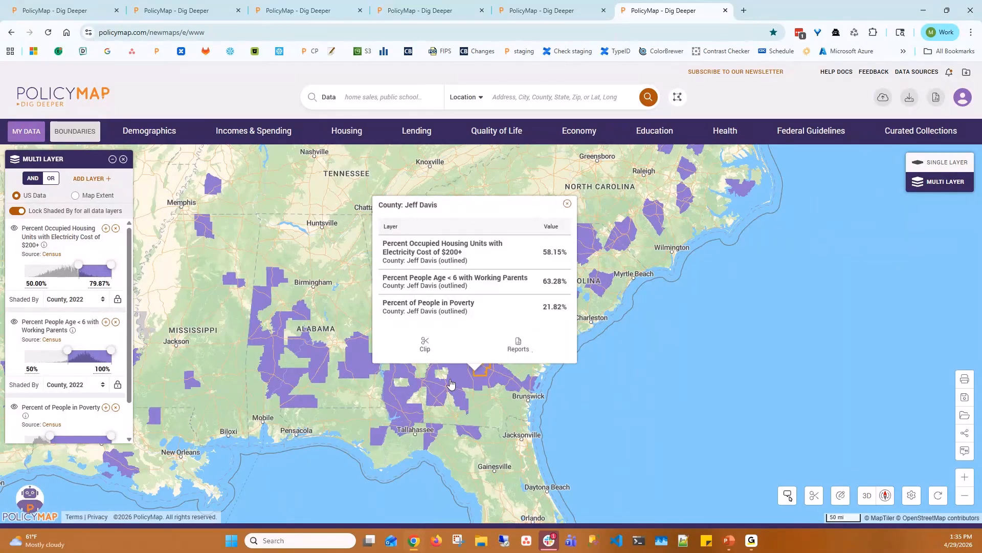
- Shade the Percent Occupied Housing Units with Electricity Cost of $200+ layer by Census Tract, 2022
{"action": "scroll", "coordinate": [86, 336], "scroll_direction": "down", "scroll_amount": 1}
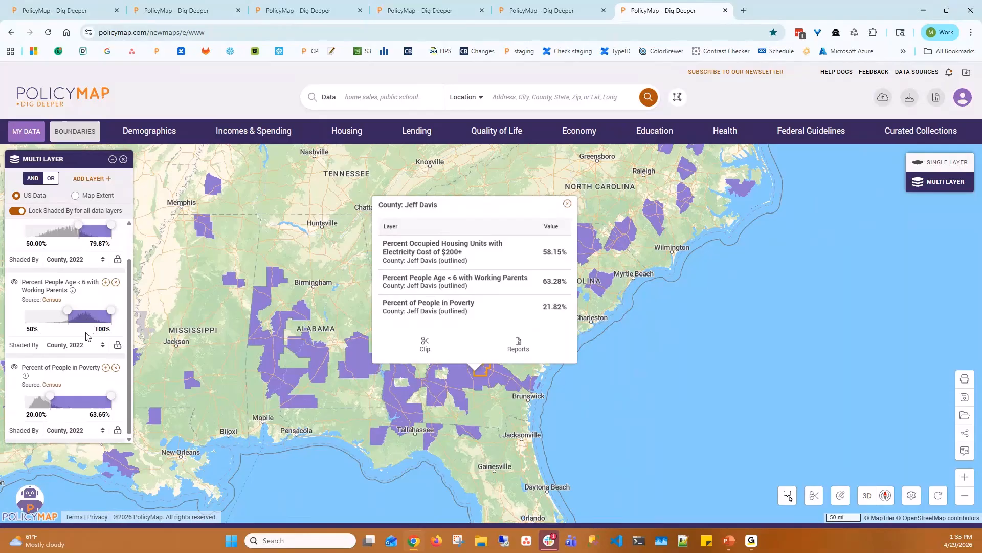
{"action": "left_click", "coordinate": [64, 259]}
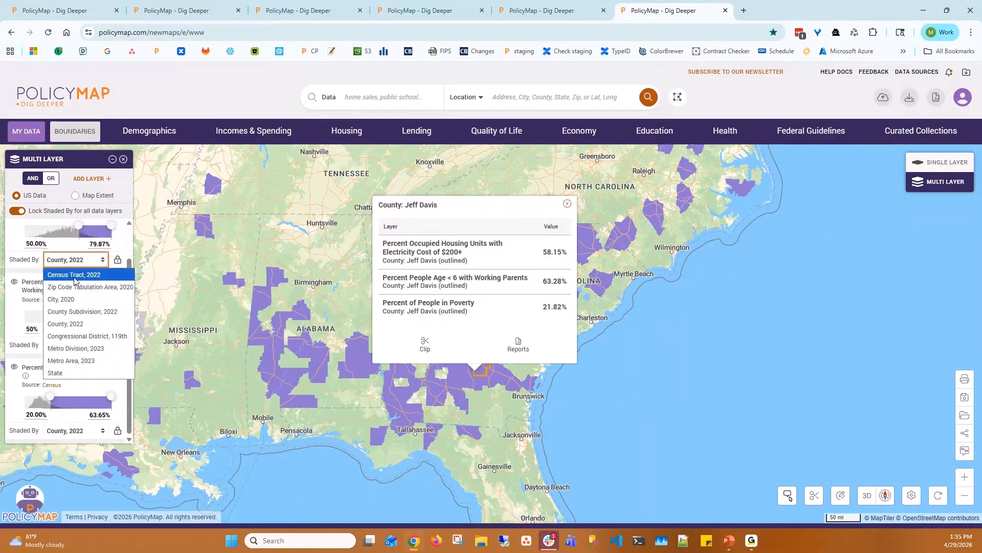
{"action": "left_click", "coordinate": [75, 277]}
- Try shading the Percent People Age < 6 with Working Parents layer by Block Group, 2022
{"action": "left_click", "coordinate": [84, 350]}
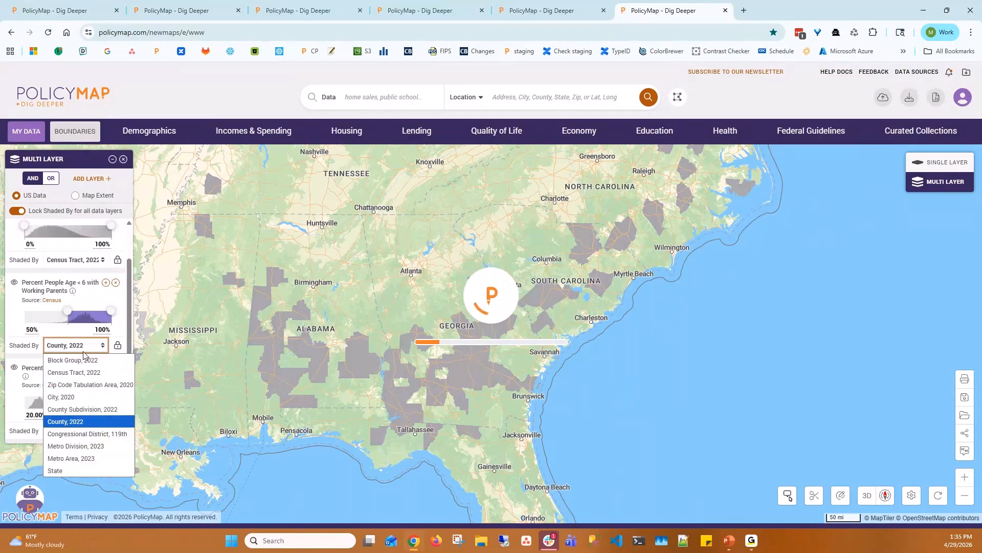
{"action": "left_click", "coordinate": [84, 358]}
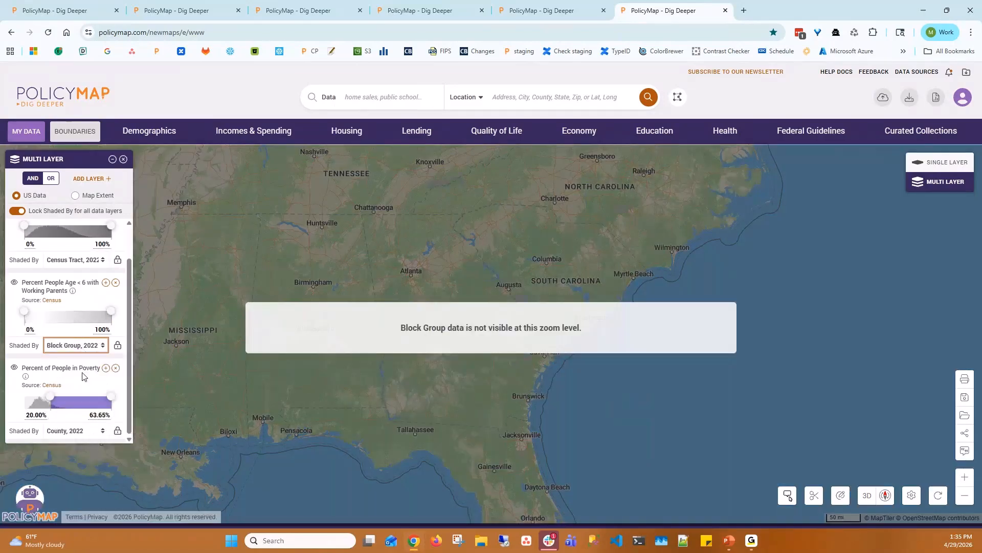
{"action": "left_click", "coordinate": [82, 372]}
{"action": "left_click", "coordinate": [82, 348]}
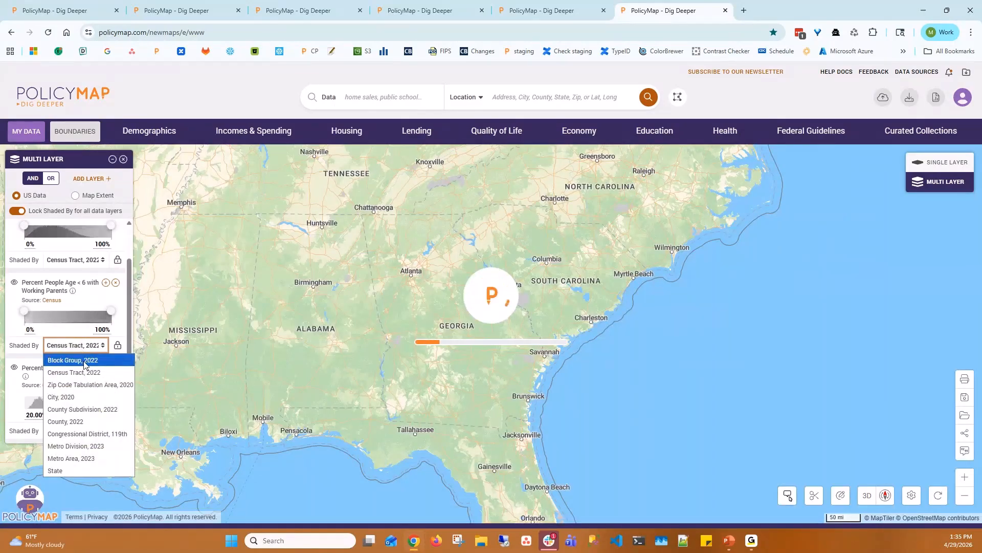
{"action": "left_click", "coordinate": [84, 361]}
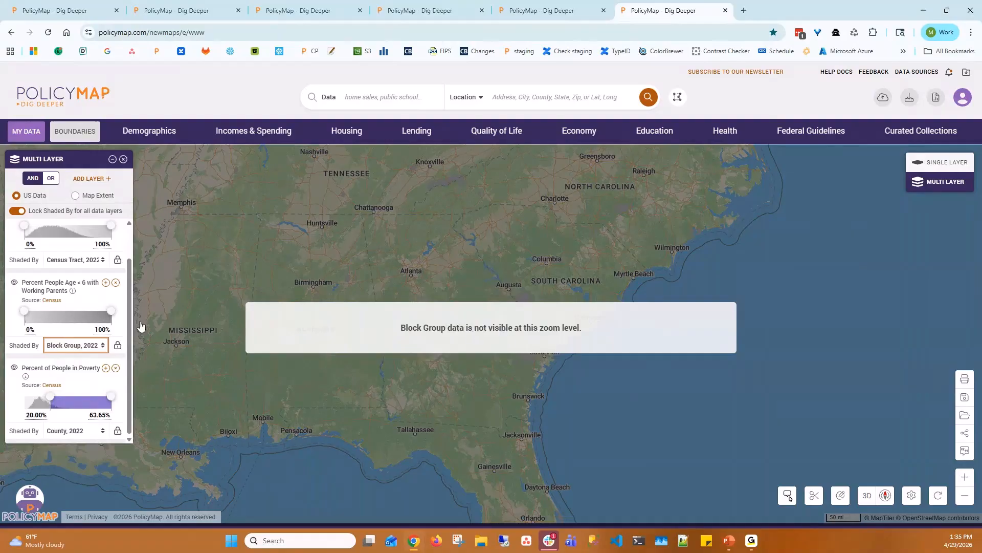
- Shade the working parents and Percent of People in Poverty layers by Census Tract, 2022
{"action": "left_click", "coordinate": [60, 349]}
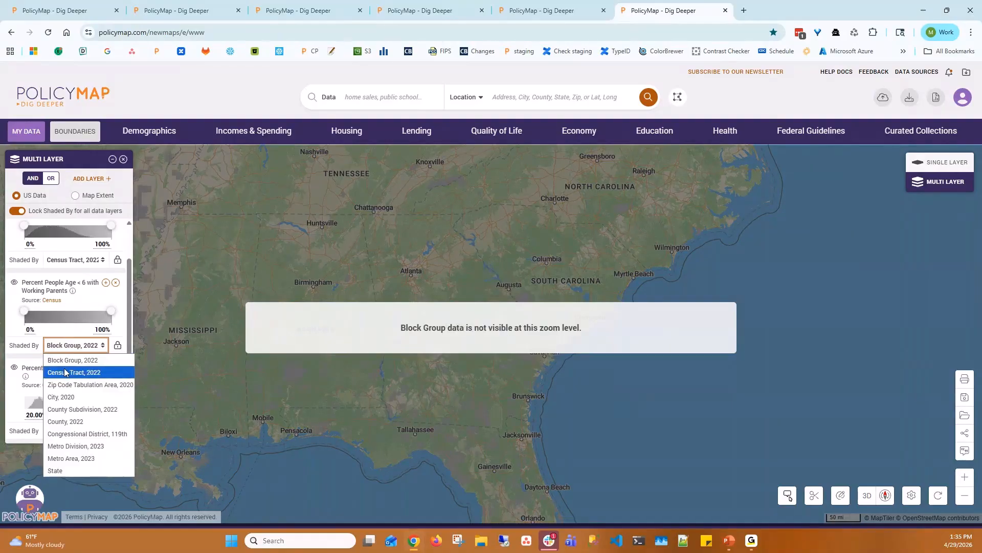
{"action": "left_click", "coordinate": [64, 372]}
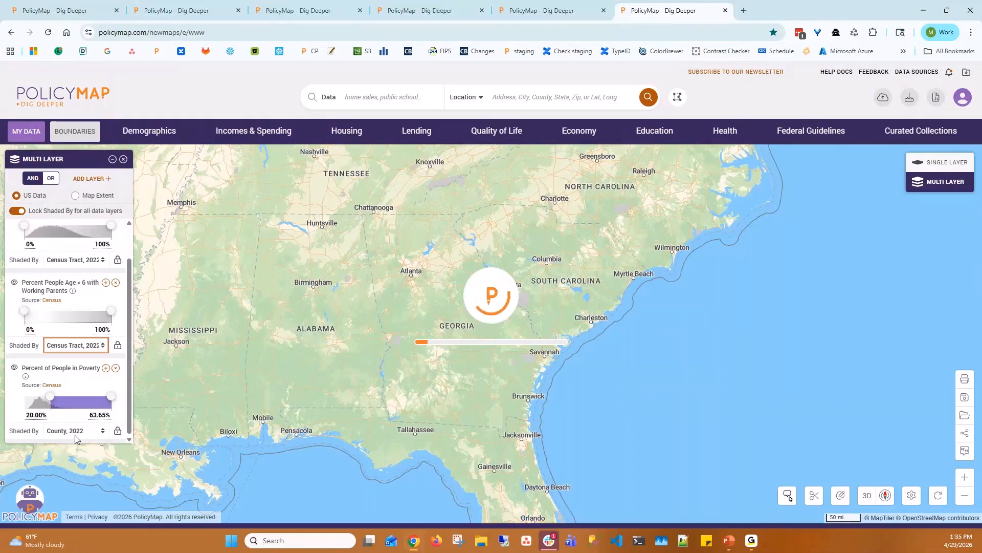
{"action": "left_click", "coordinate": [75, 434]}
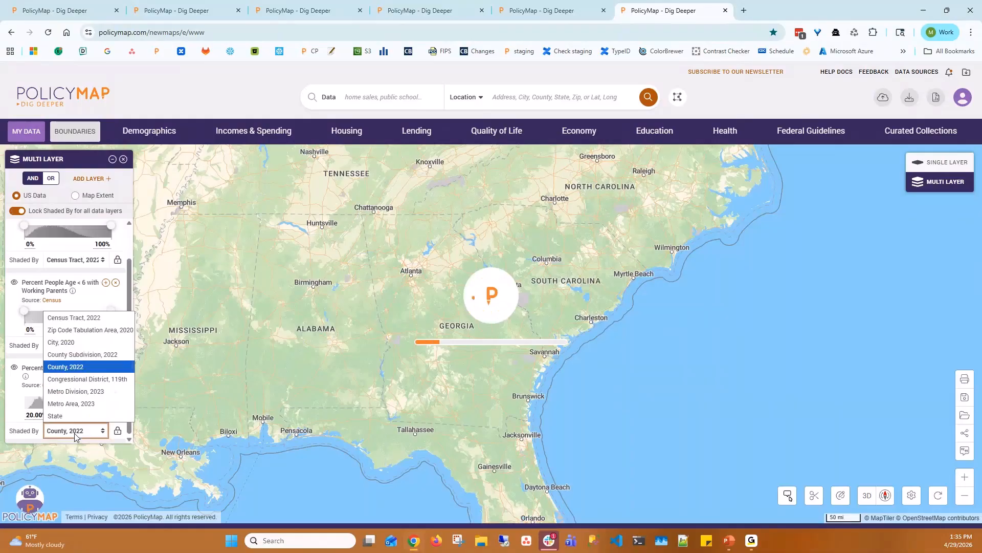
{"action": "left_click", "coordinate": [84, 317]}
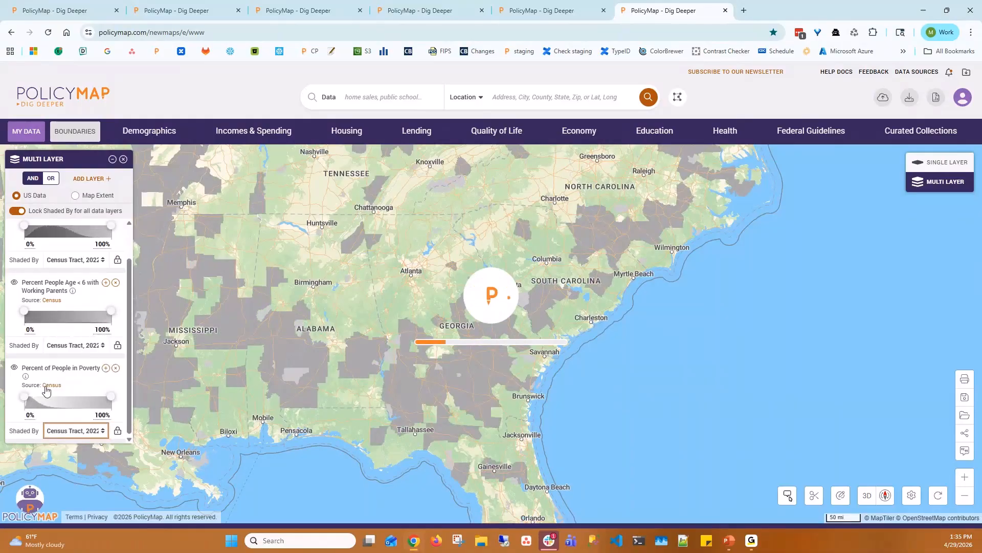
- Set the census-tract minimum for Percent Occupied Housing Units with Electricity Cost of $200+ to 50%
{"action": "left_click", "coordinate": [31, 243]}
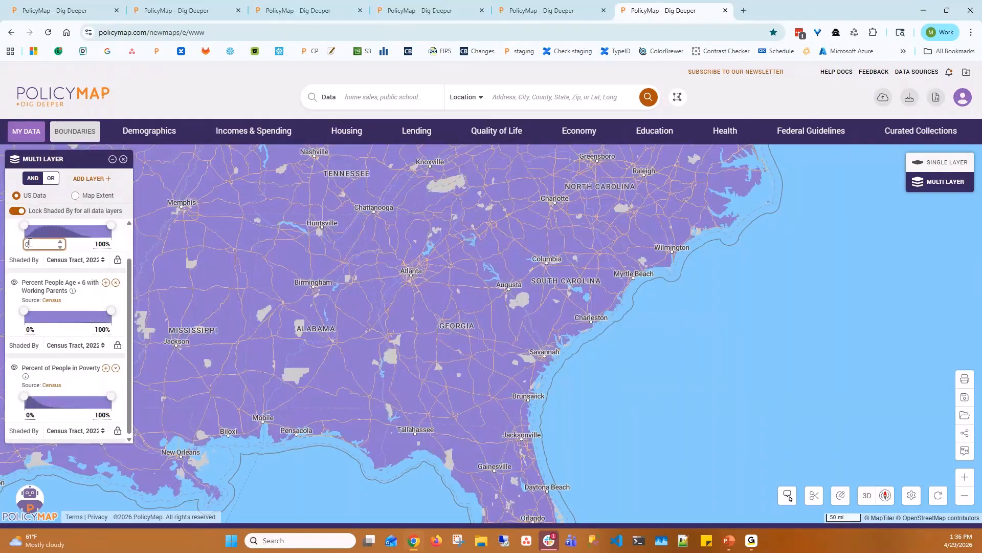
{"action": "key", "text": "BackSpace"}
{"action": "type", "text": "50"}
{"action": "key", "text": "Return"}
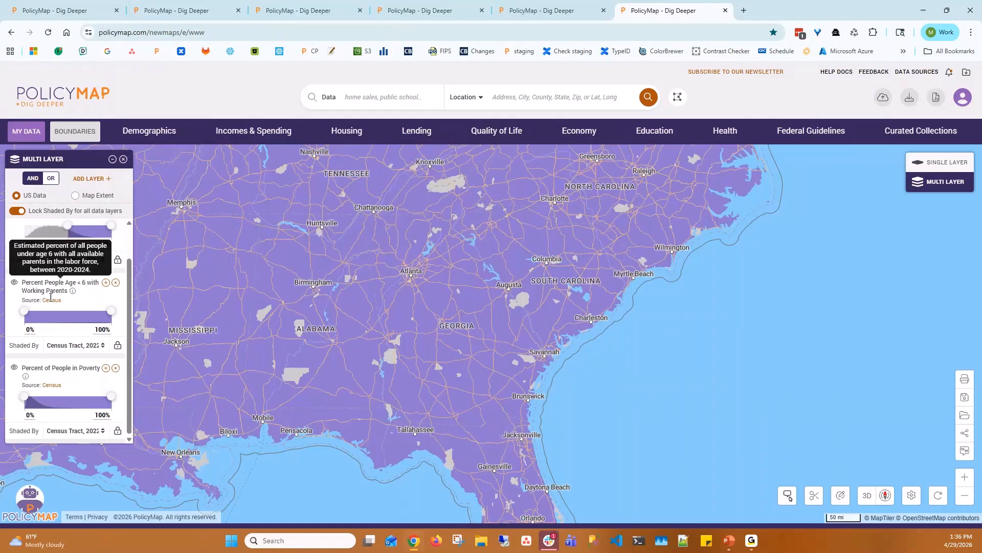
- Set the census-tract minimum for Percent People Age < 6 with Working Parents to 50%
{"action": "left_click", "coordinate": [31, 330]}
{"action": "type", "text": "2"}
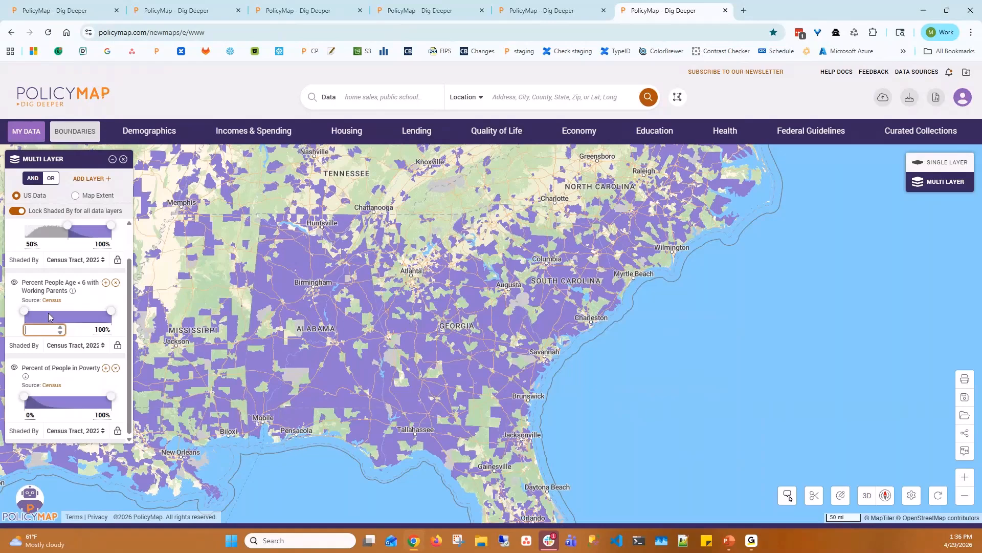
{"action": "type", "text": "50"}
{"action": "key", "text": "Return"}
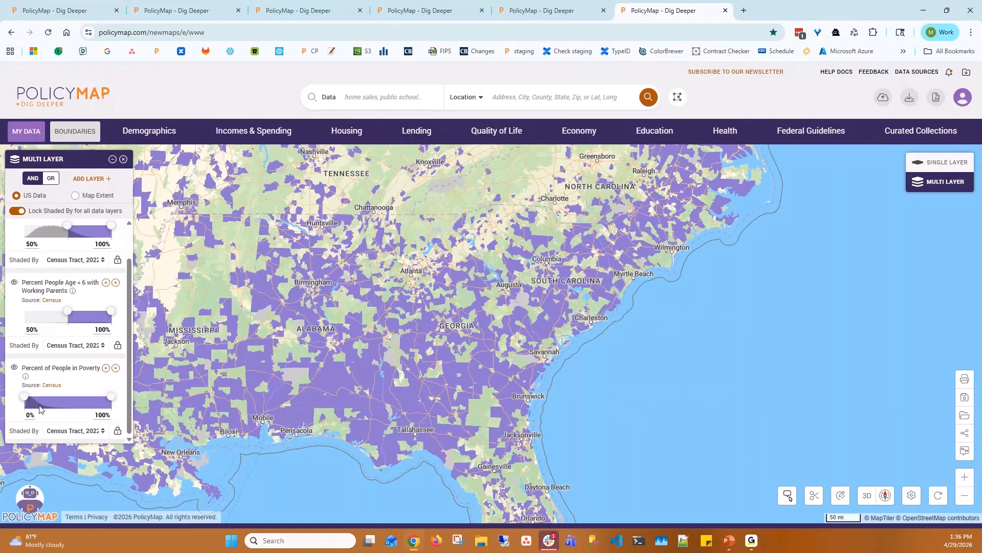
- Set the census-tract minimum for Percent of People in Poverty to 50% and check the matching tracts across the Southeast
{"action": "left_click", "coordinate": [34, 416]}
{"action": "type", "text": "50"}
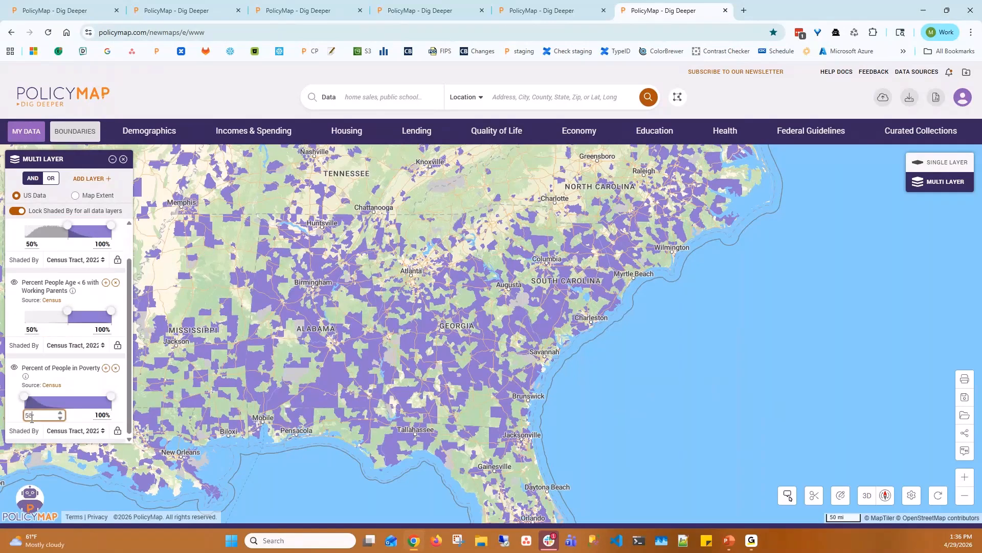
{"action": "key", "text": "Return"}
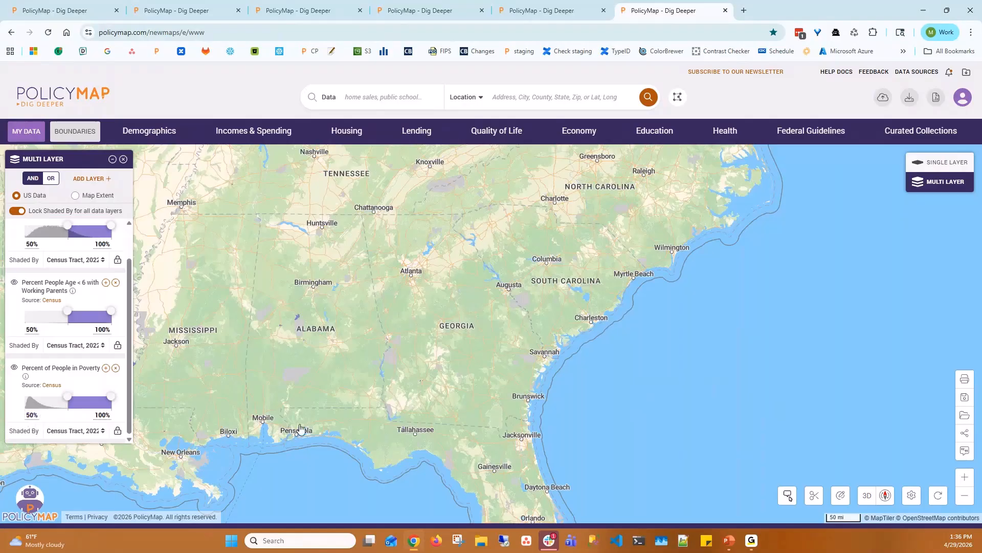
{"action": "left_click_drag", "start_coordinate": [464, 350], "coordinate": [417, 407]}
{"action": "scroll", "coordinate": [425, 391], "scroll_direction": "up", "scroll_amount": 1}
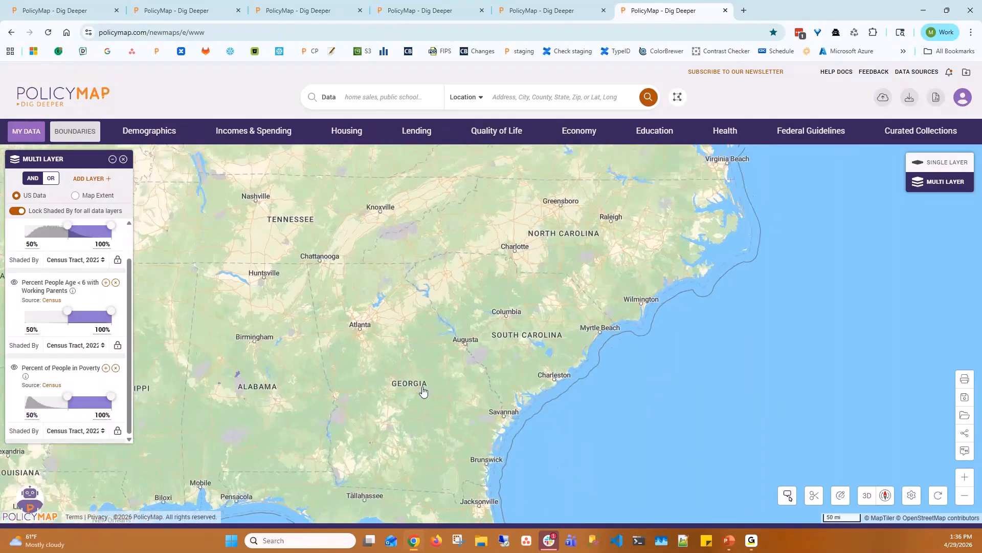
{"action": "scroll", "coordinate": [424, 391], "scroll_direction": "down", "scroll_amount": 2}
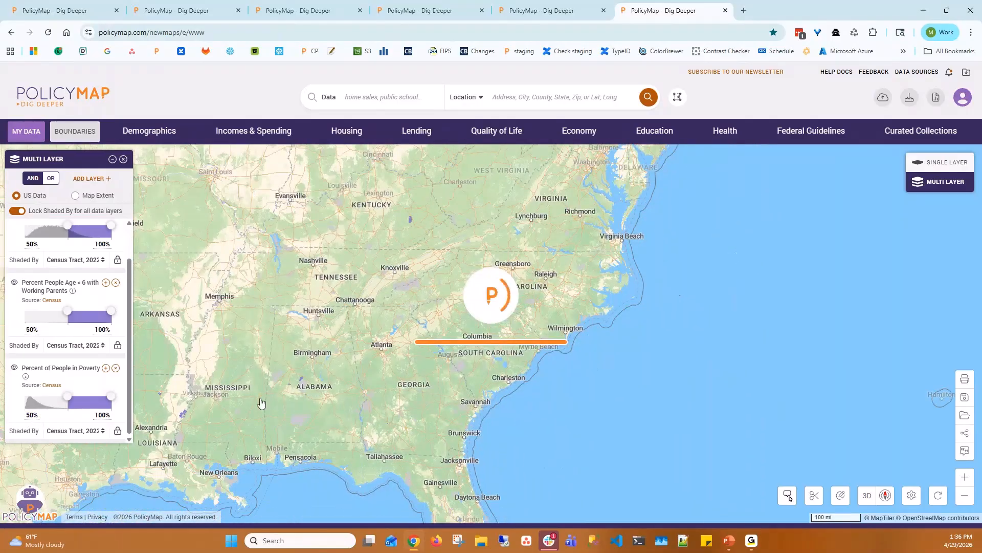
- Lower the census-tract minimum for Percent of People in Poverty to 20% and examine the matching tracts across the Southeast
{"action": "left_click_drag", "start_coordinate": [67, 397], "coordinate": [42, 404]}
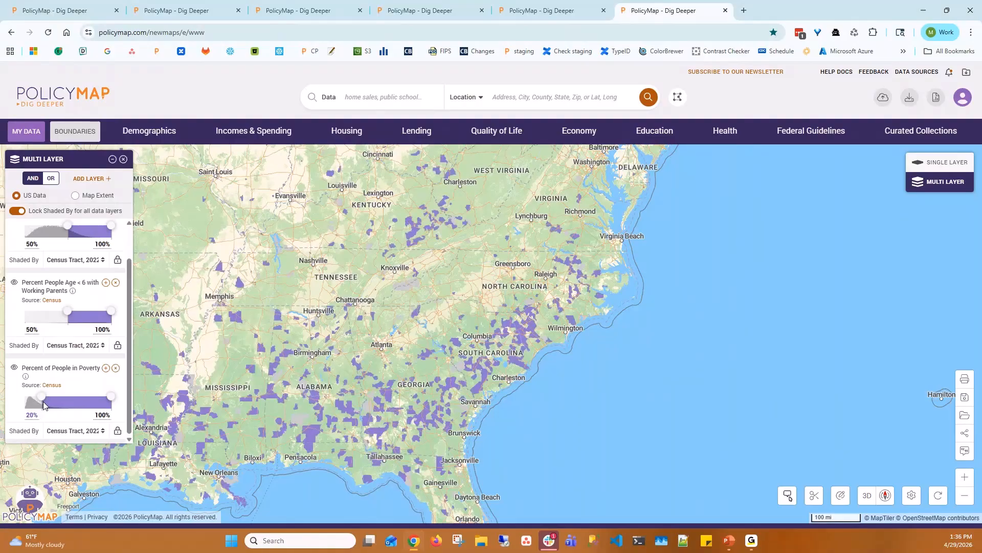
{"action": "left_click_drag", "start_coordinate": [420, 417], "coordinate": [423, 387]}
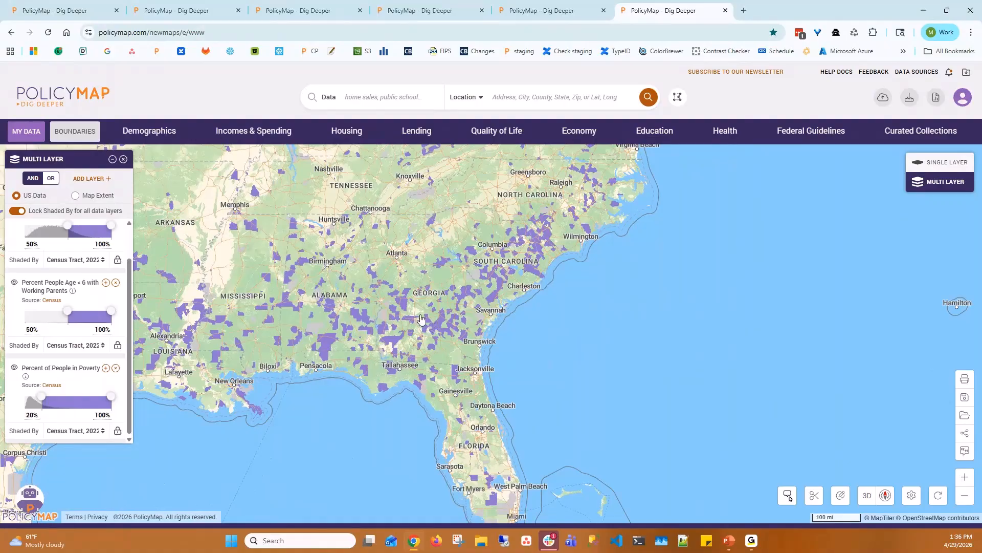
{"action": "scroll", "coordinate": [420, 319], "scroll_direction": "up", "scroll_amount": 1}
{"action": "scroll", "coordinate": [420, 320], "scroll_direction": "up", "scroll_amount": 1}
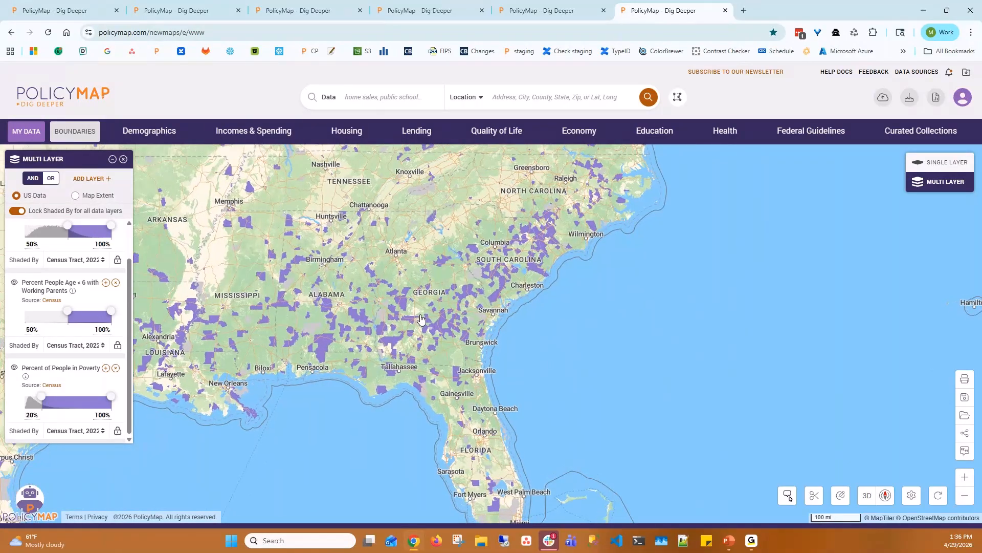
{"action": "scroll", "coordinate": [421, 320], "scroll_direction": "up", "scroll_amount": 2}
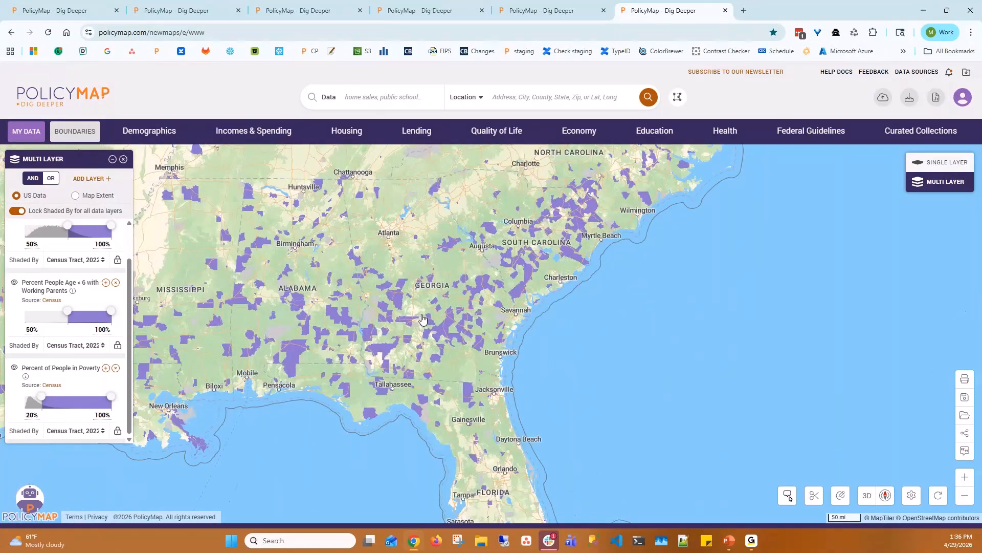
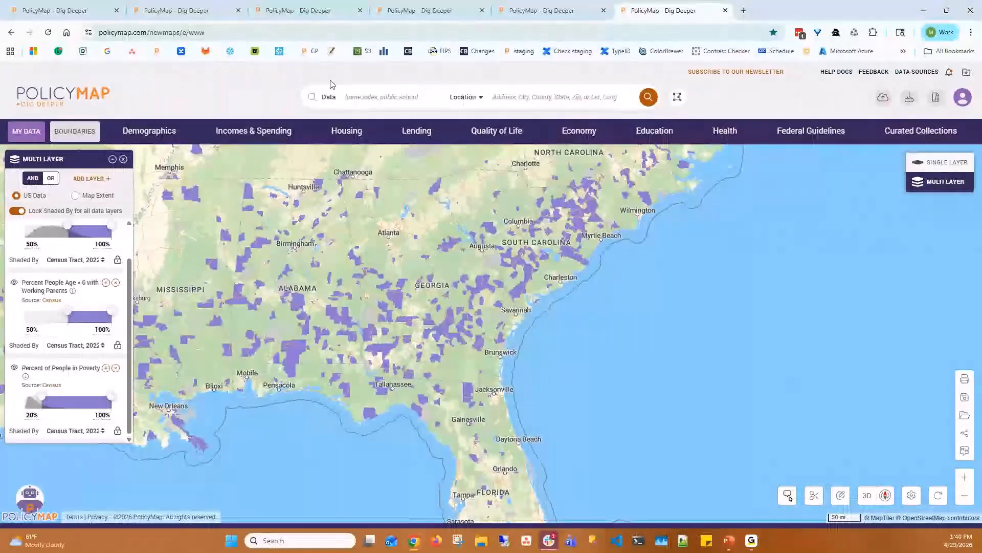
- Switch to the Chicago map, show the estimated population for 2020-2024, and check its available shading geographies
{"action": "left_click", "coordinate": [298, 11]}
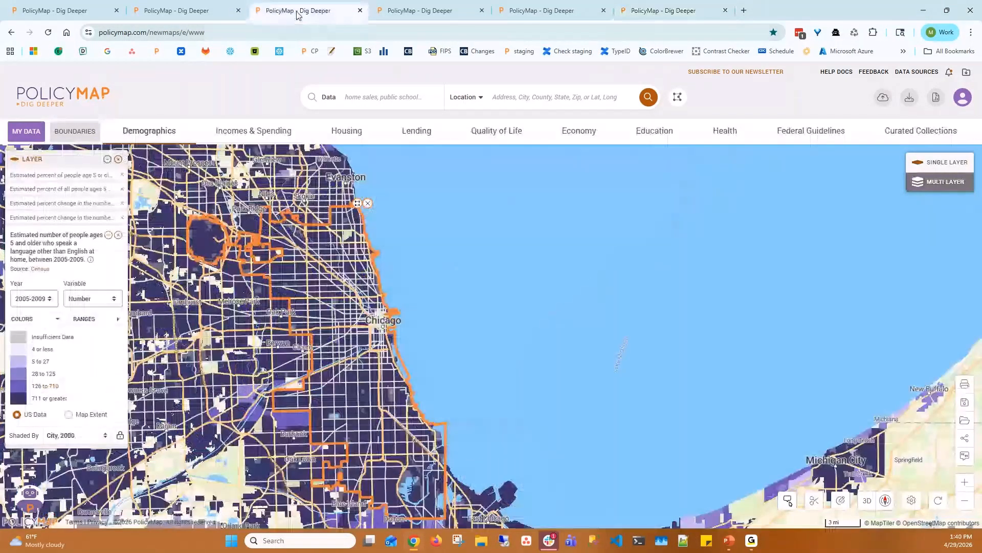
{"action": "left_click", "coordinate": [149, 131]}
{"action": "left_click", "coordinate": [236, 186]}
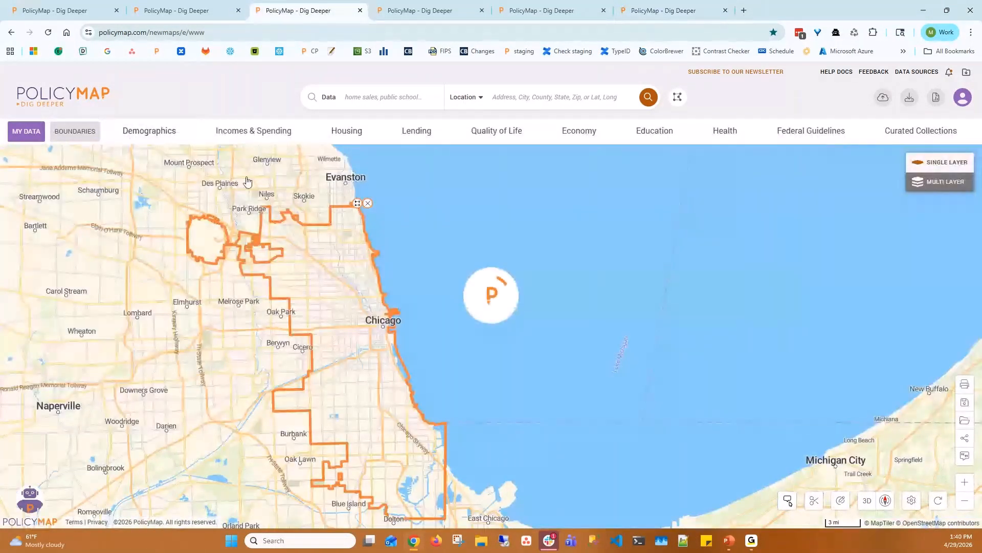
{"action": "left_click", "coordinate": [77, 361]}
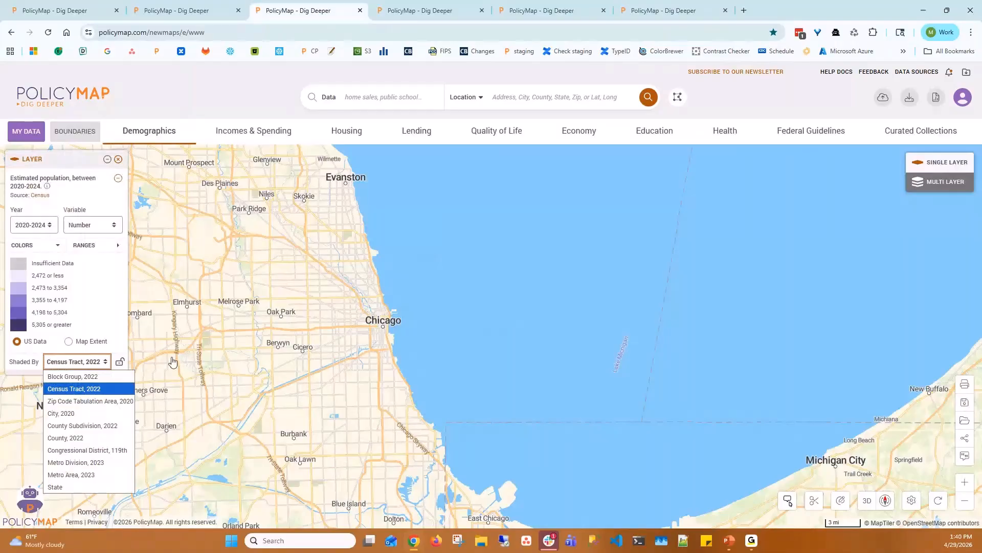
{"action": "left_click", "coordinate": [171, 400]}
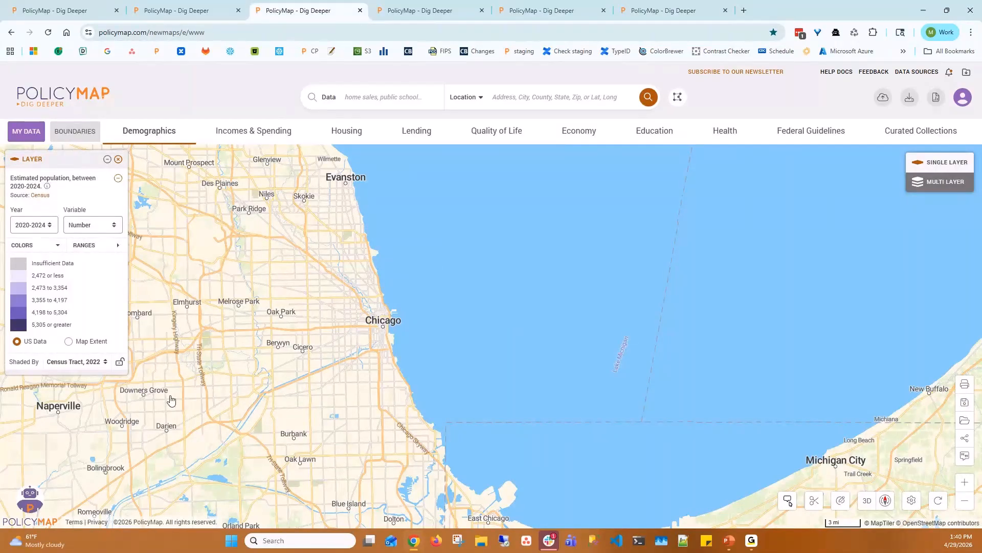
- Shade the population layer by Block Group, 2022 for Chicago's South Side, and switch it to Census Tract, 2022 for comparison
{"action": "left_click", "coordinate": [81, 364]}
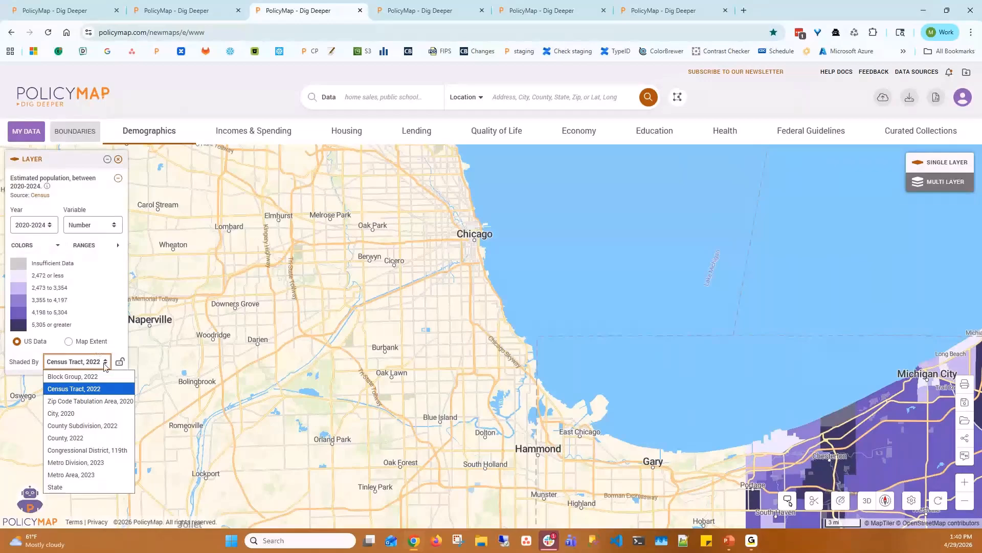
{"action": "left_click", "coordinate": [105, 365]}
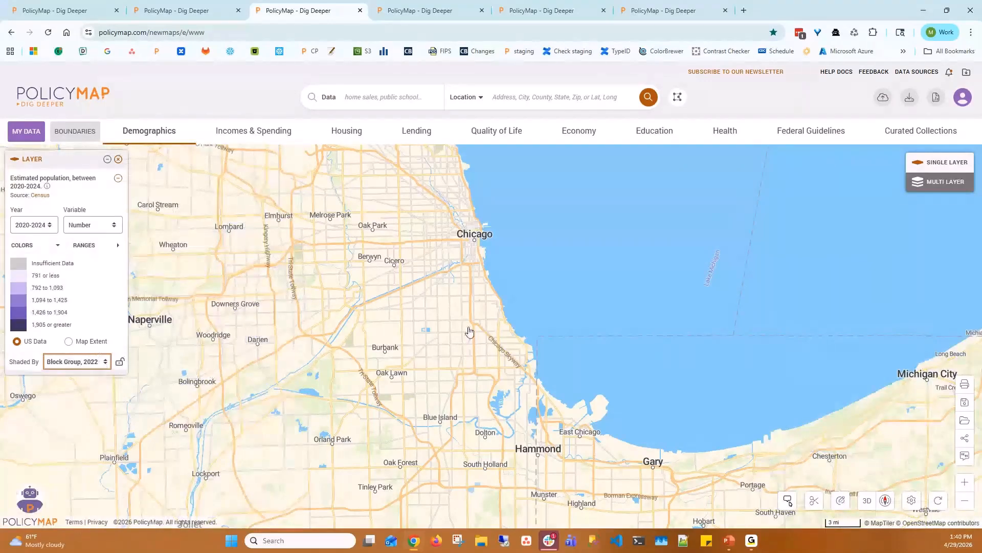
{"action": "scroll", "coordinate": [471, 334], "scroll_direction": "up", "scroll_amount": 2}
{"action": "scroll", "coordinate": [470, 333], "scroll_direction": "up", "scroll_amount": 2}
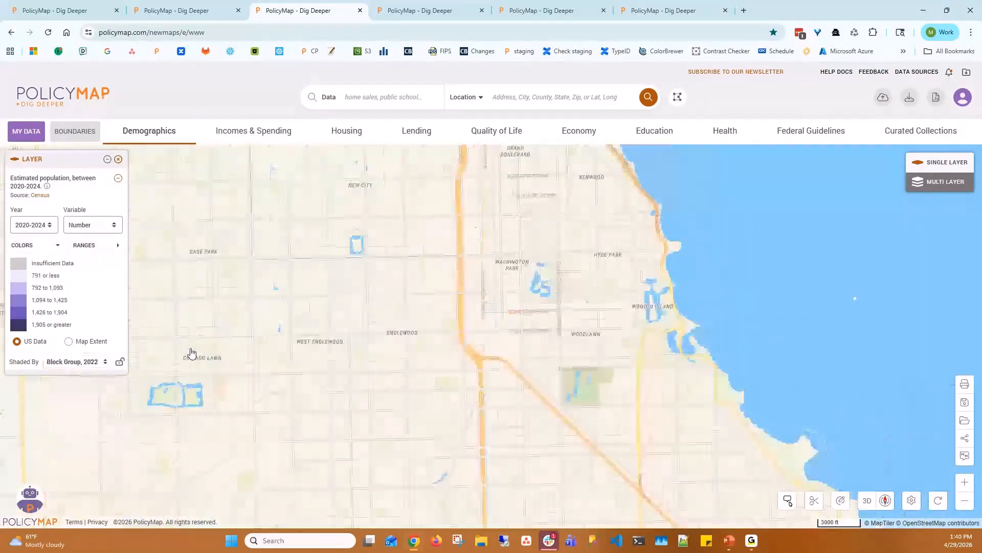
{"action": "left_click", "coordinate": [105, 362]}
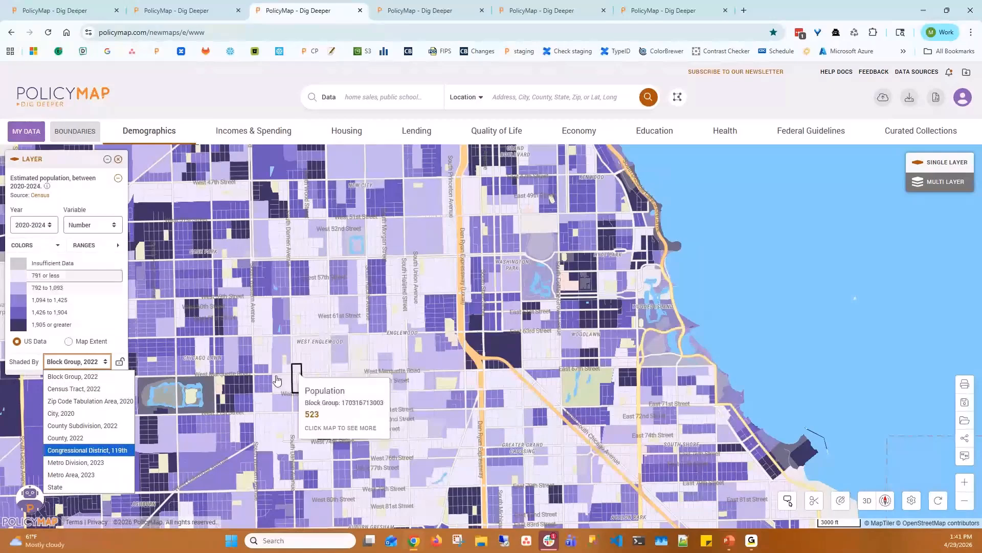
{"action": "left_click", "coordinate": [88, 394]}
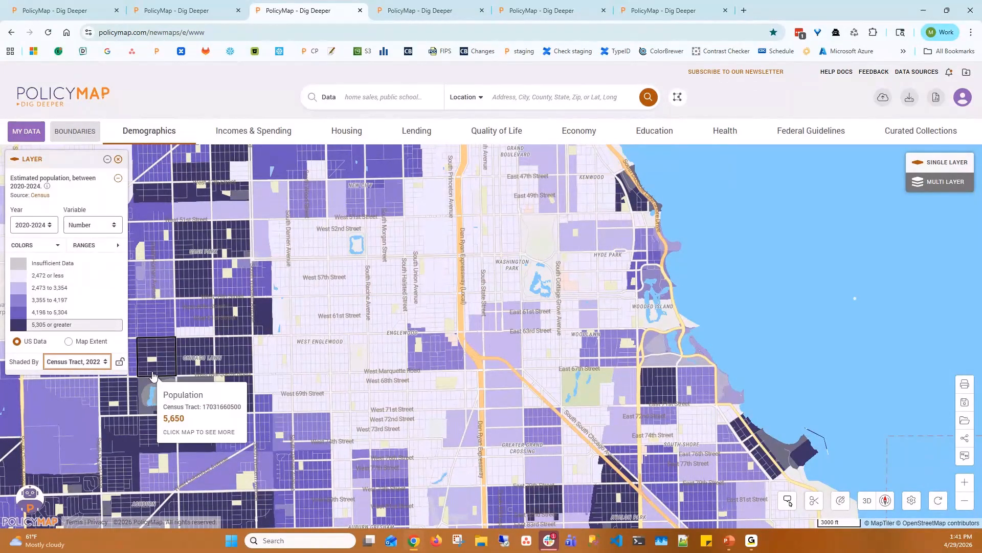
- Shade the population layer by Zip Code Tabulation Area, 2020 and look through the available map boundaries
{"action": "left_click", "coordinate": [76, 361]}
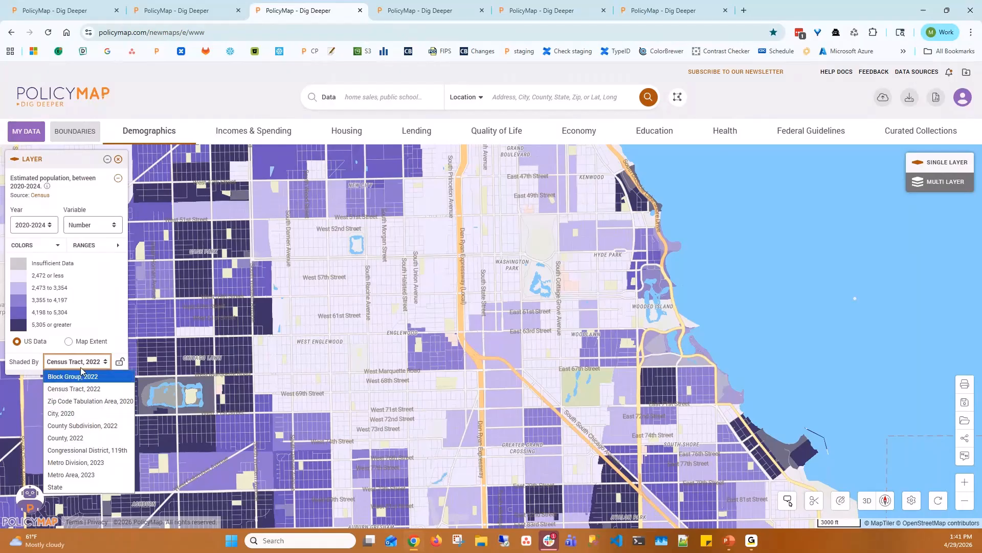
{"action": "left_click", "coordinate": [107, 406]}
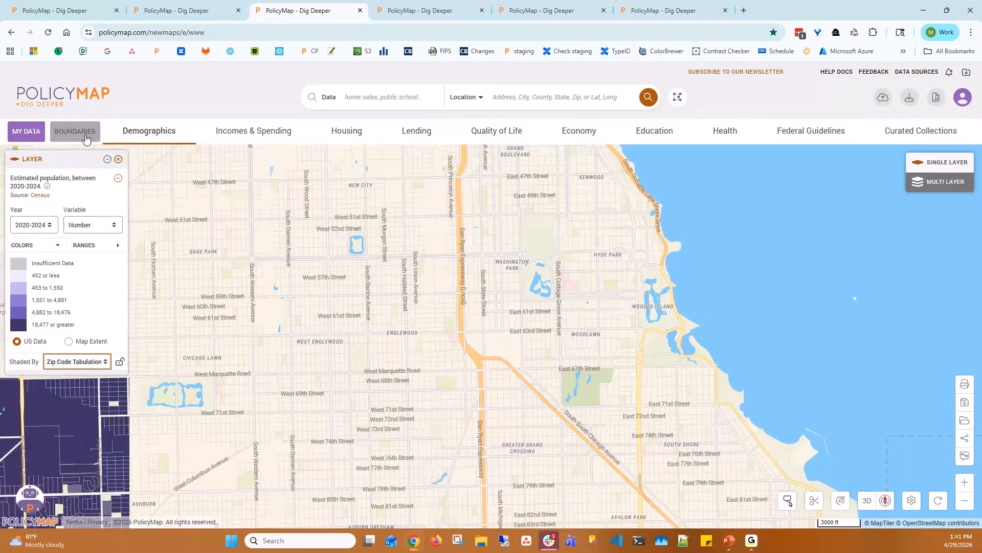
{"action": "left_click", "coordinate": [85, 136]}
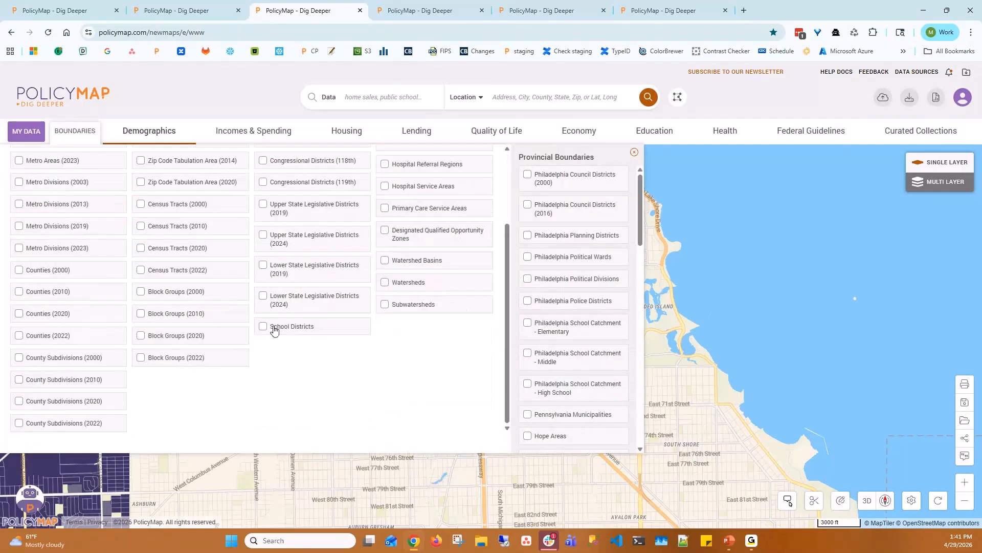
{"action": "scroll", "coordinate": [437, 352], "scroll_direction": "up", "scroll_amount": 2}
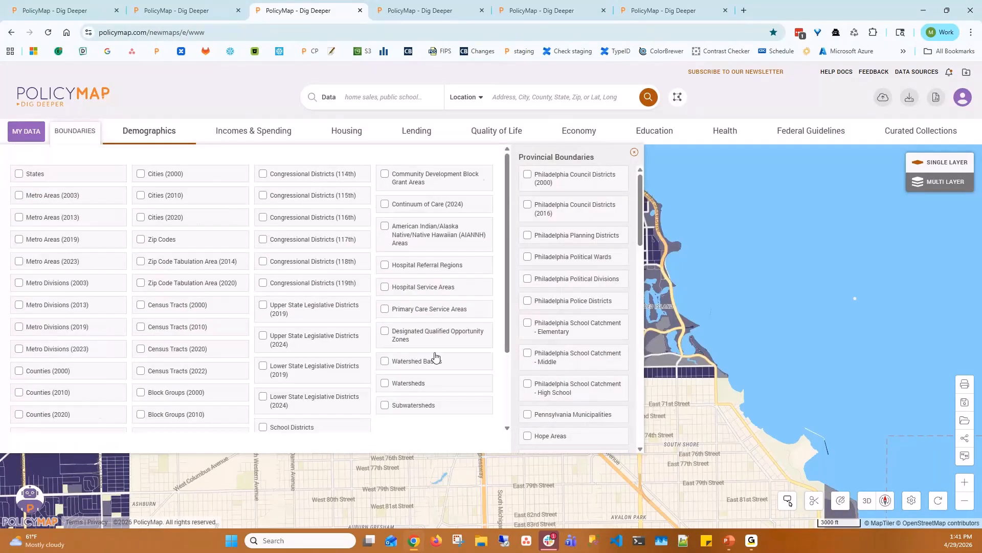
{"action": "scroll", "coordinate": [435, 358], "scroll_direction": "down", "scroll_amount": 1}
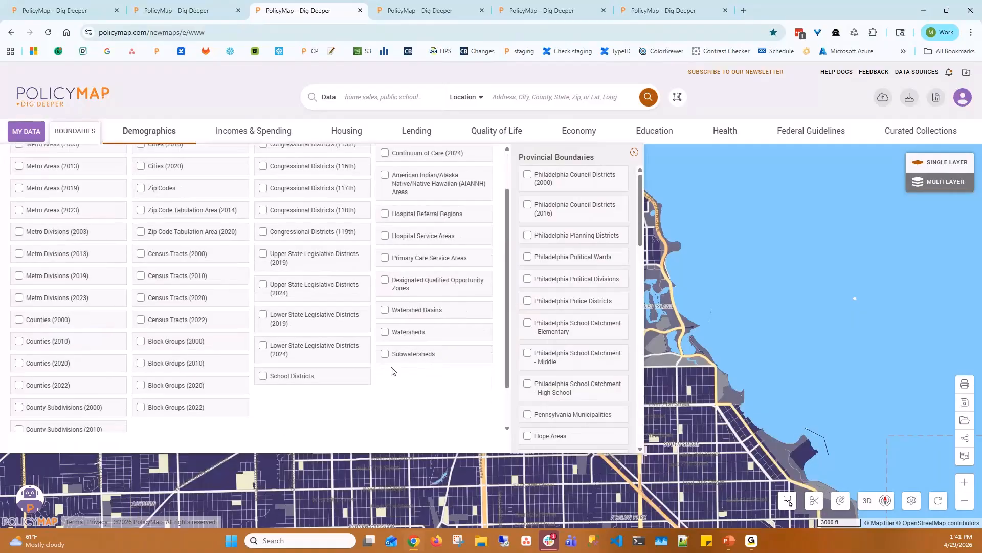
{"action": "scroll", "coordinate": [394, 368], "scroll_direction": "down", "scroll_amount": 2}
{"action": "scroll", "coordinate": [310, 218], "scroll_direction": "up", "scroll_amount": 2}
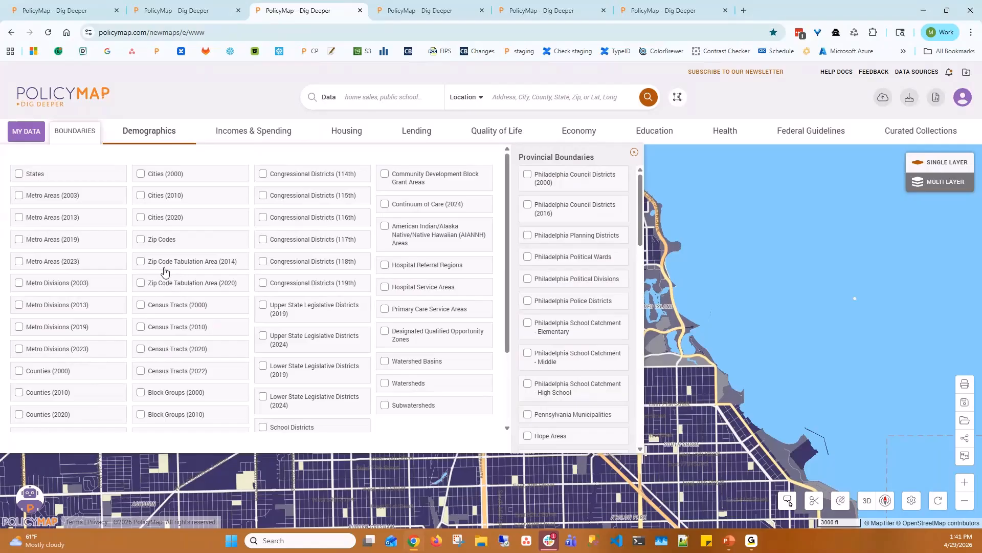
- Overlay Zip Codes boundaries in white and add the Zip Code Tabulation Area (2020) boundaries
{"action": "left_click", "coordinate": [139, 240]}
{"action": "left_click", "coordinate": [239, 203]}
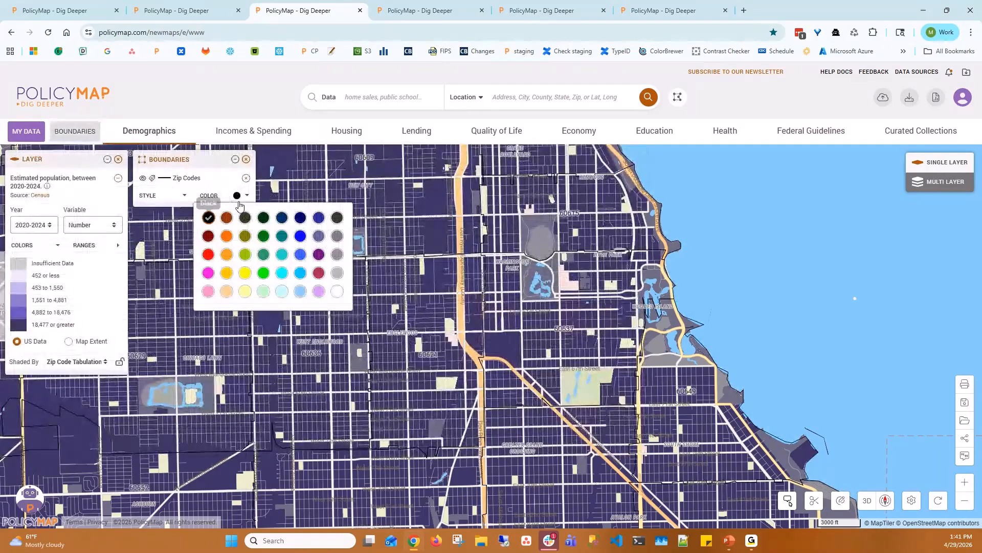
{"action": "left_click", "coordinate": [208, 209]}
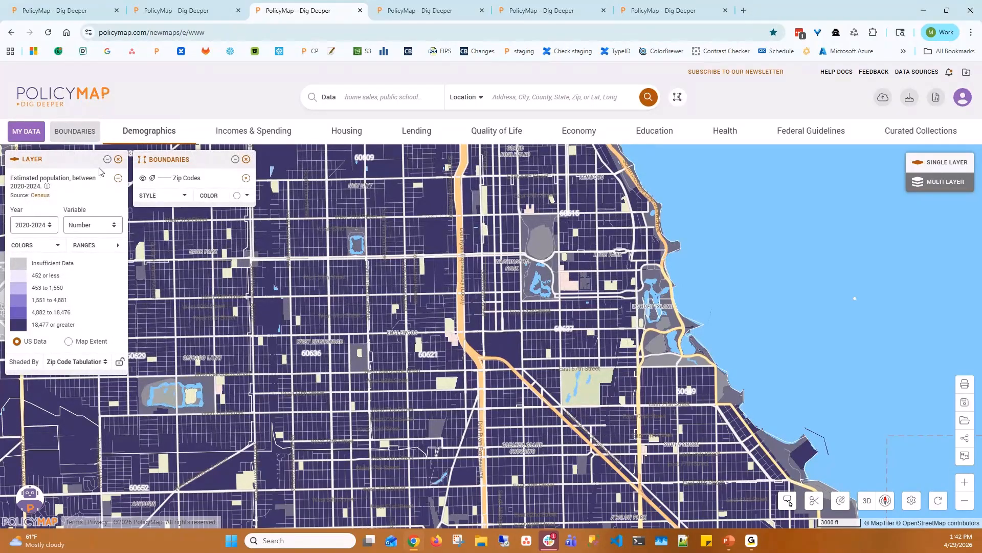
{"action": "left_click", "coordinate": [70, 132]}
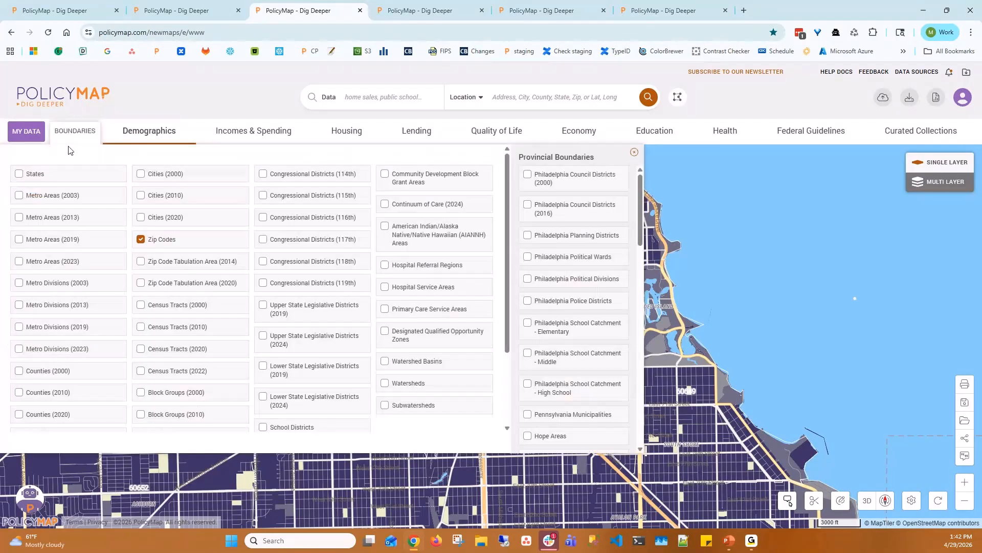
{"action": "left_click", "coordinate": [140, 283]}
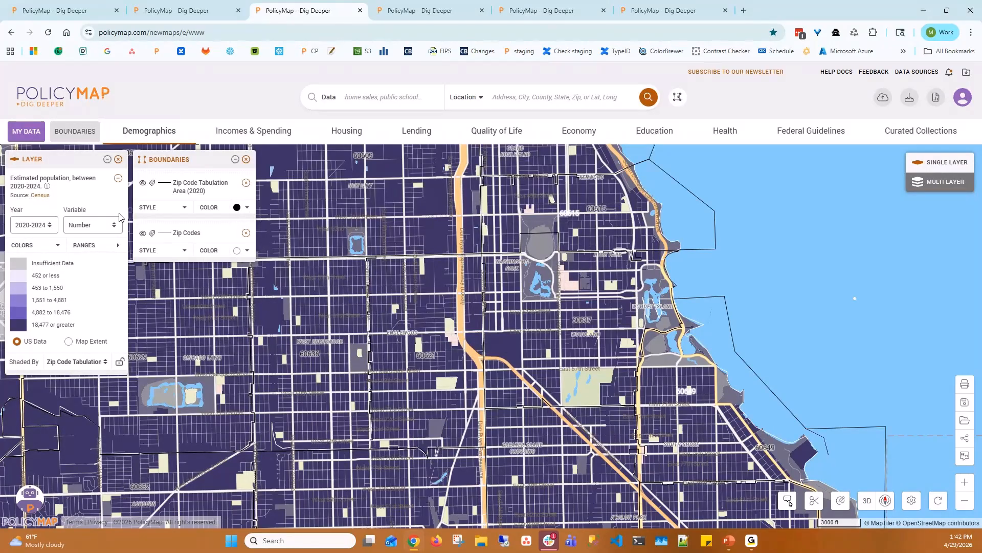
- Raise the lower limit of the highest population range to 123,607 so the boundaries stand out on lighter shading
{"action": "left_click", "coordinate": [85, 246]}
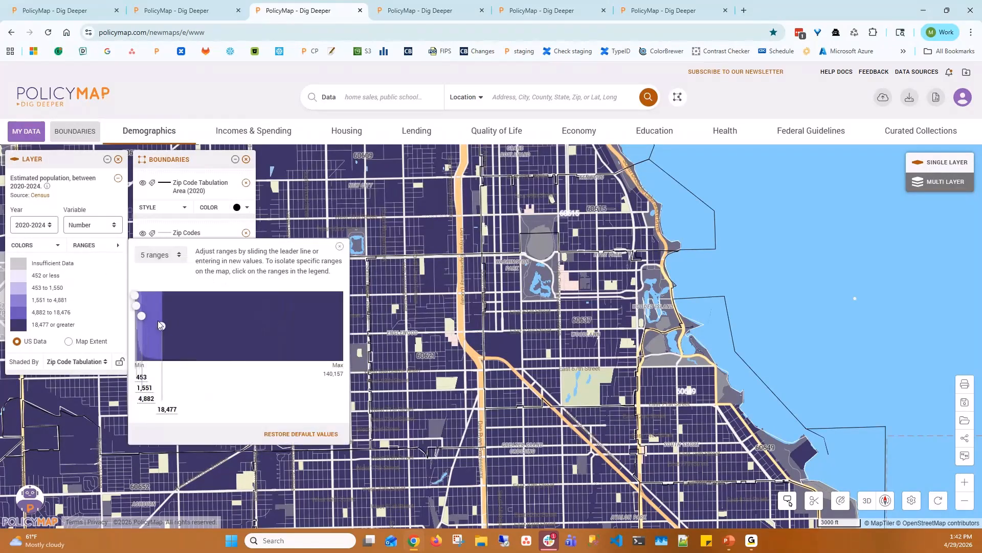
{"action": "left_click_drag", "start_coordinate": [159, 322], "coordinate": [318, 333]}
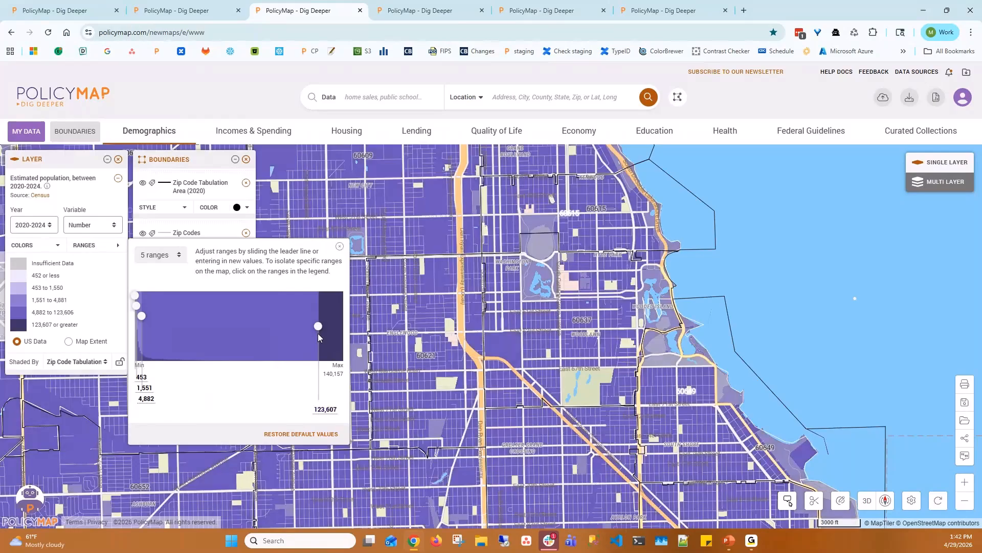
{"action": "left_click", "coordinate": [207, 189]}
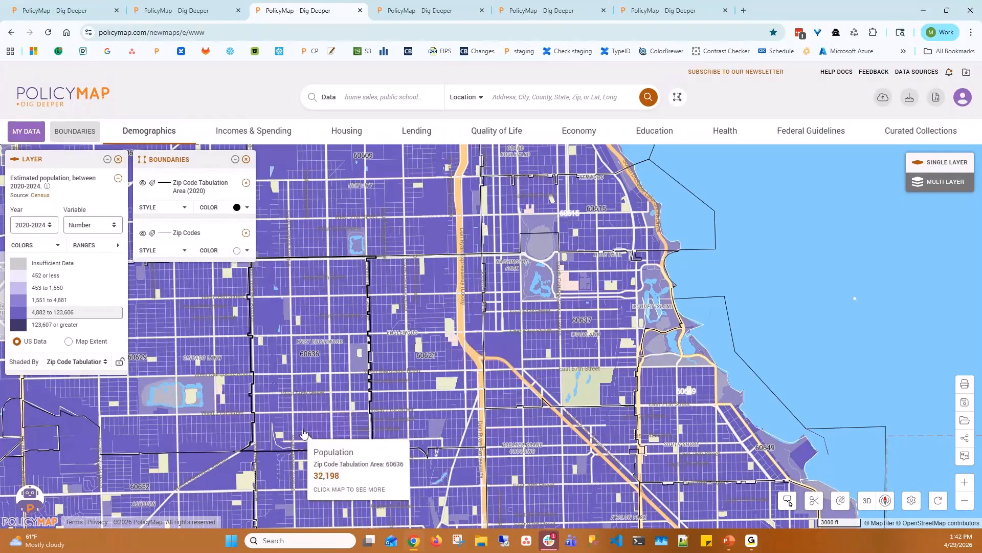
- Recolor the Zip Codes boundaries red to compare them with the Zip Code Tabulation Area lines, and clear all boundaries
{"action": "left_click_drag", "start_coordinate": [334, 410], "coordinate": [428, 380]}
{"action": "scroll", "coordinate": [423, 382], "scroll_direction": "up", "scroll_amount": 3}
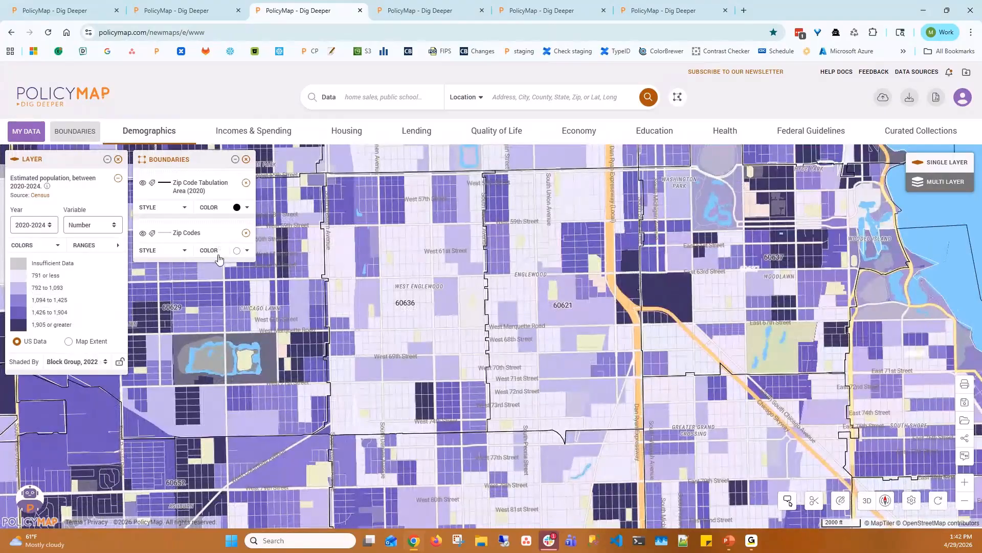
{"action": "left_click", "coordinate": [238, 250]}
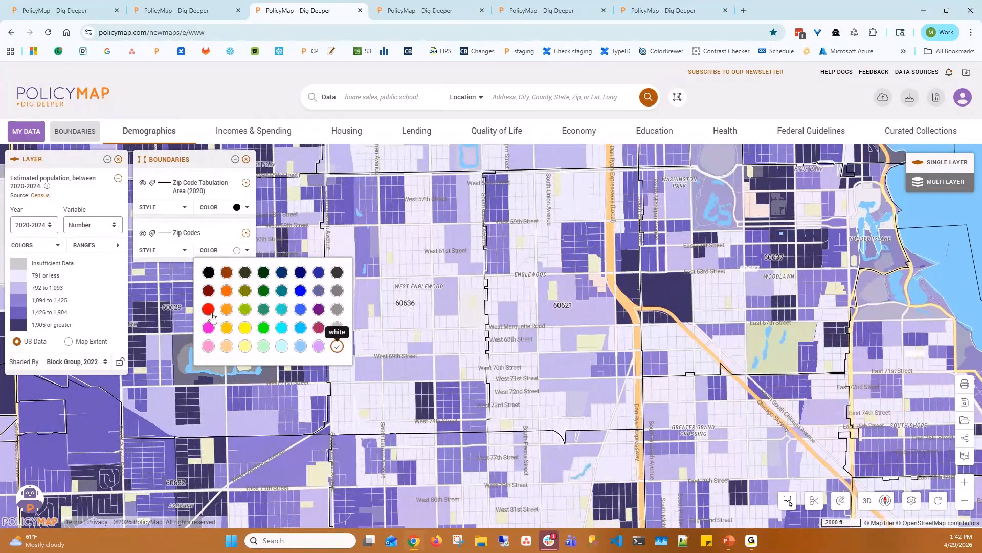
{"action": "left_click", "coordinate": [336, 342]}
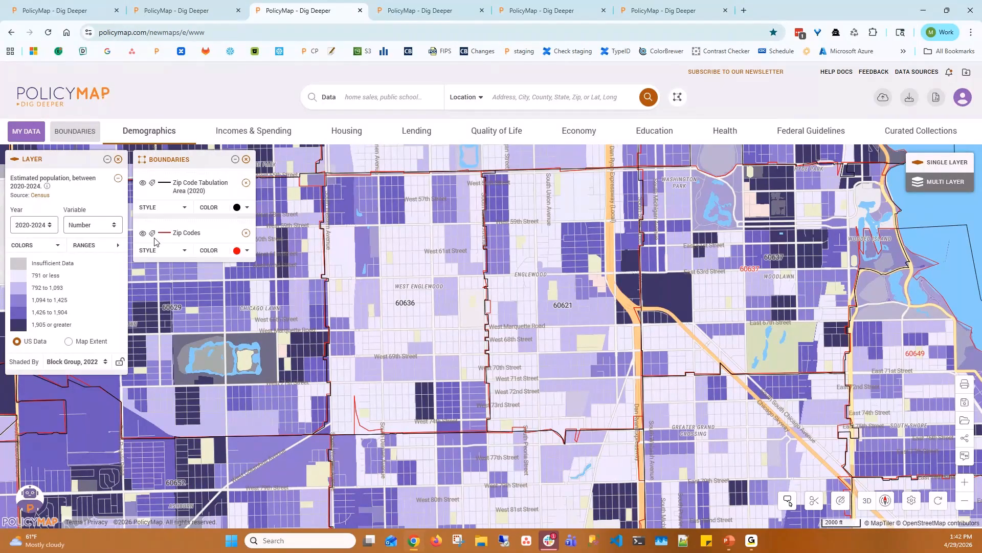
{"action": "left_click", "coordinate": [246, 159]}
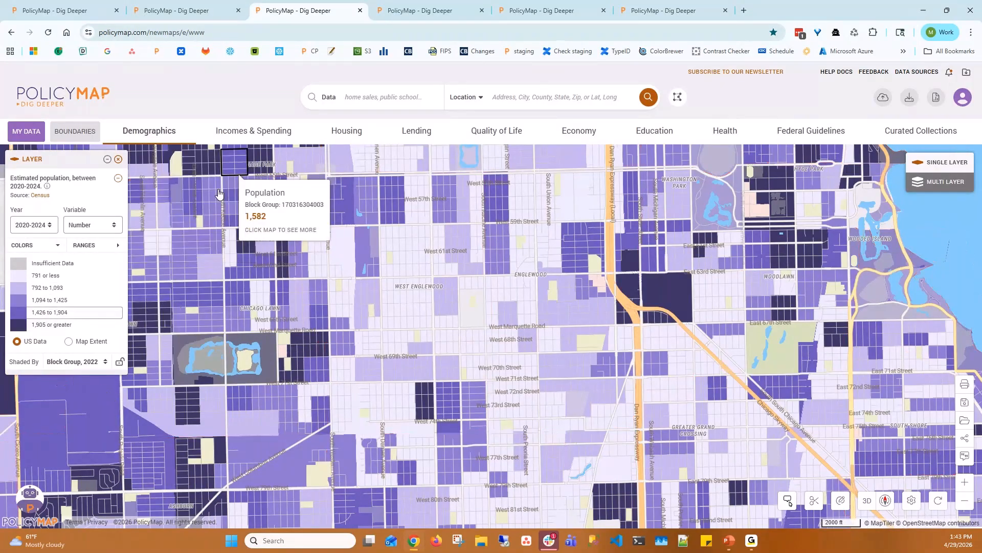
- Reapply Zip Code Tabulation Area, 2020 shading to the population layer for a wider view around Chicago and Lake Michigan
{"action": "left_click", "coordinate": [87, 366]}
{"action": "left_click", "coordinate": [105, 408]}
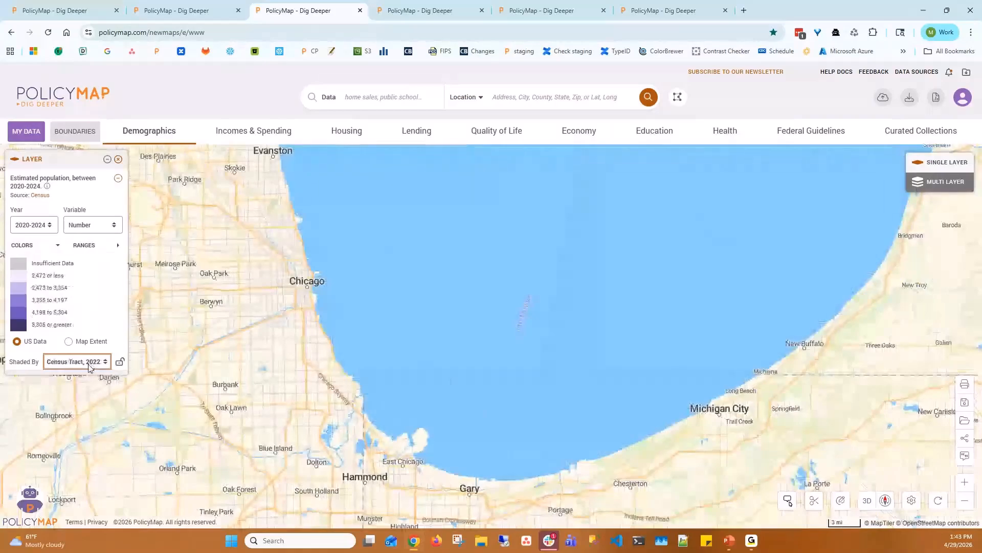
{"action": "left_click", "coordinate": [88, 364]}
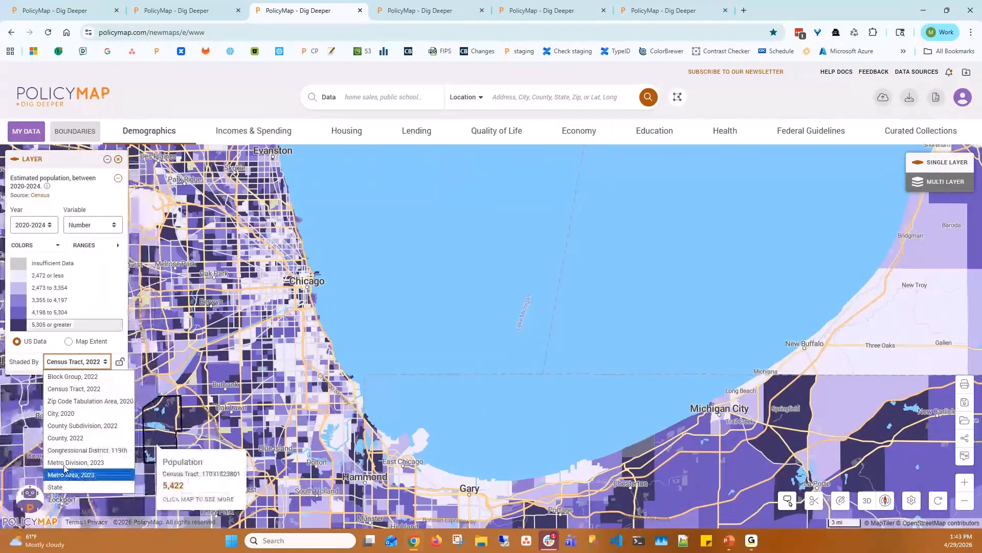
{"action": "left_click", "coordinate": [91, 401]}
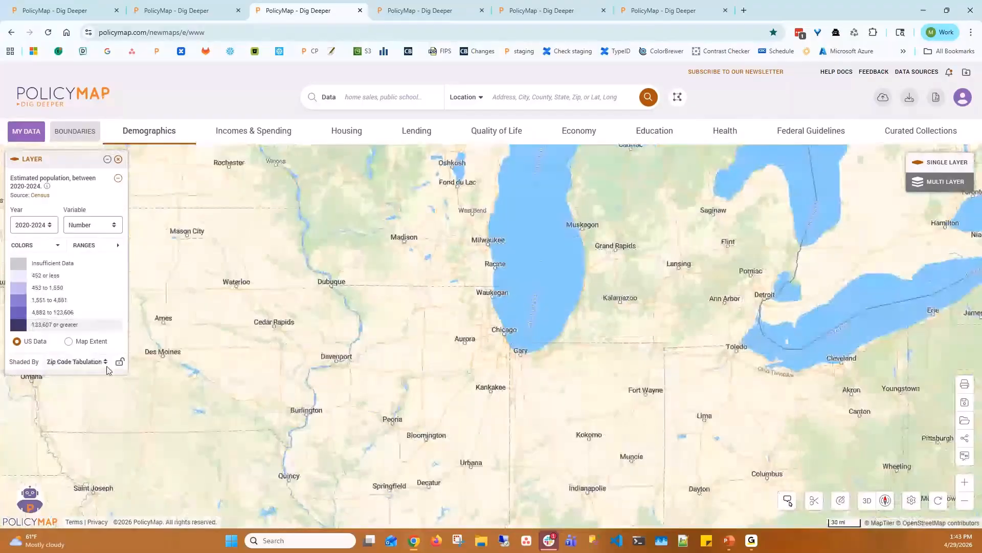
- Shade the population layer by Metro Division, 2023 and check the Chicago division's population
{"action": "left_click", "coordinate": [107, 367]}
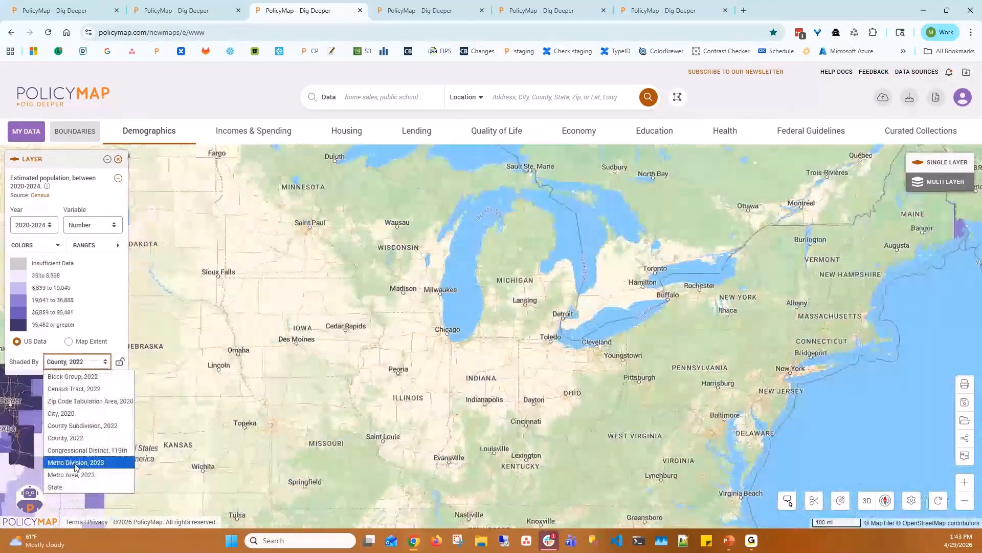
{"action": "left_click", "coordinate": [77, 467]}
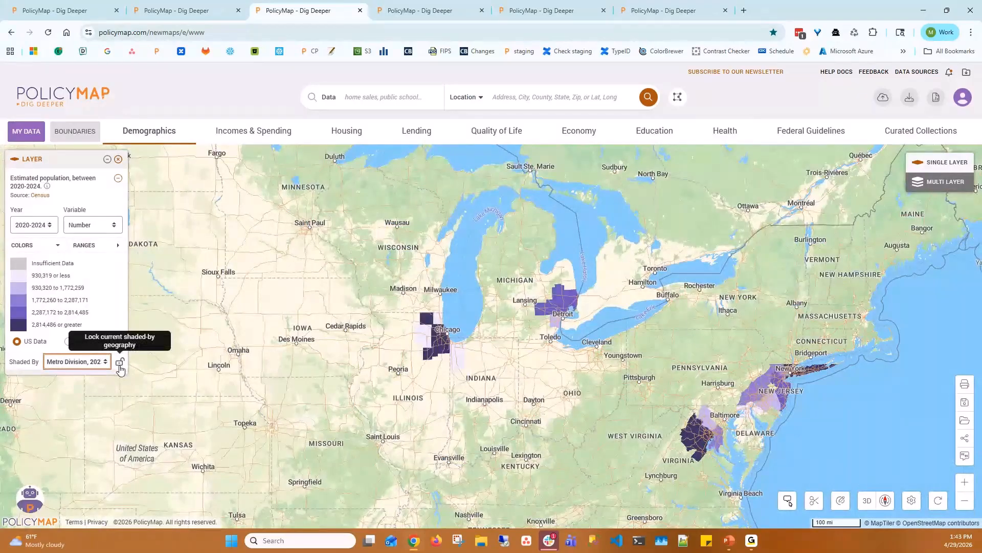
{"action": "mouse_move", "coordinate": [439, 353]}
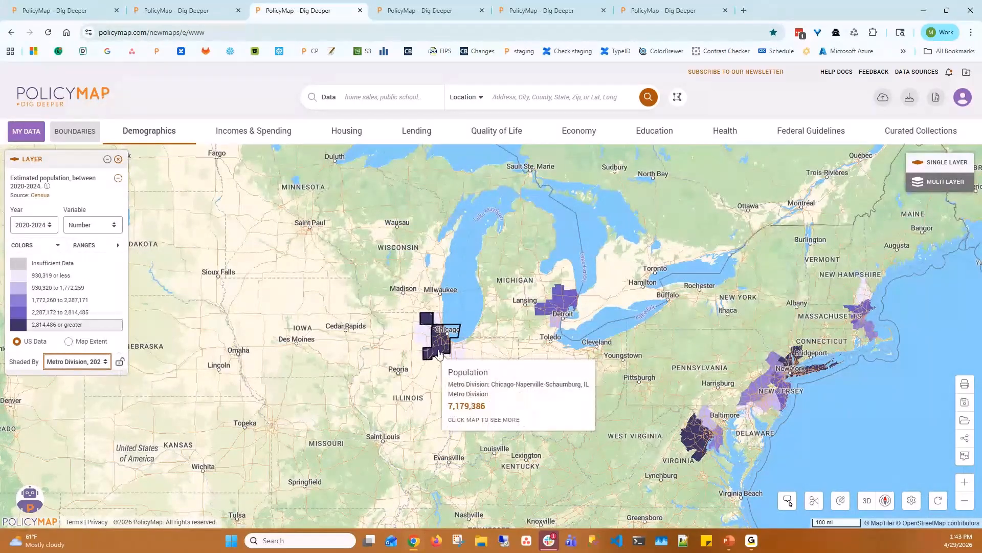
- Shade the population layer by Metro Area, 2023 across the country and lock that geography
{"action": "left_click", "coordinate": [75, 362]}
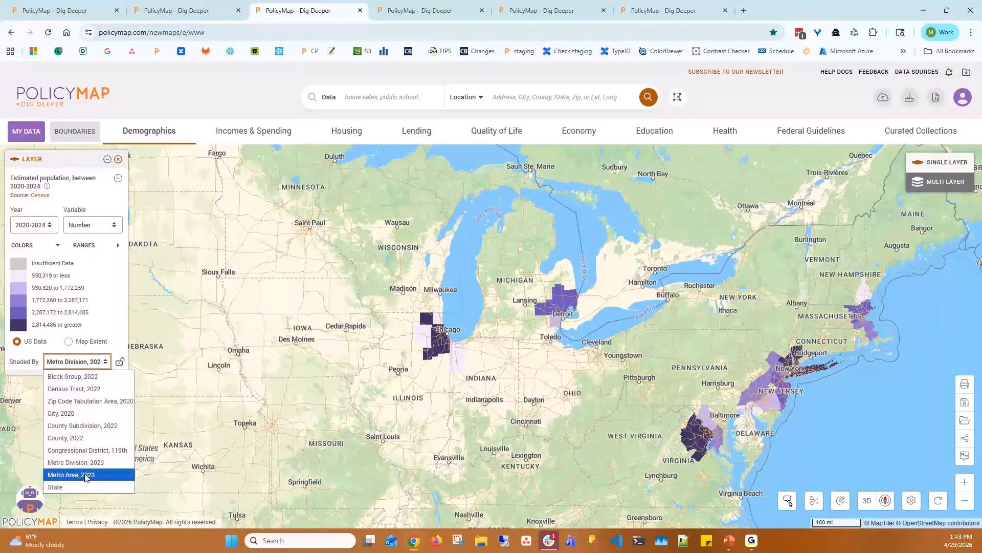
{"action": "left_click", "coordinate": [87, 469]}
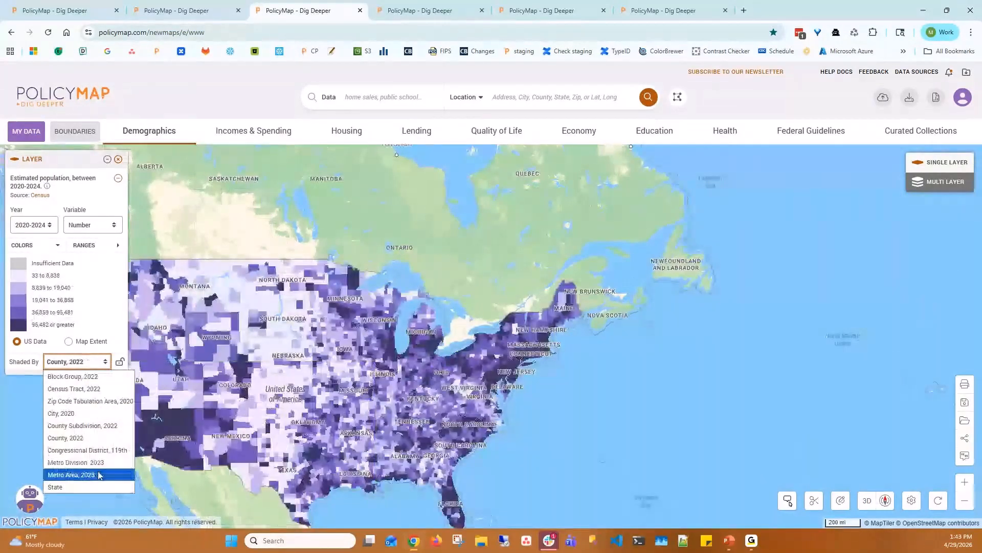
{"action": "left_click", "coordinate": [81, 475]}
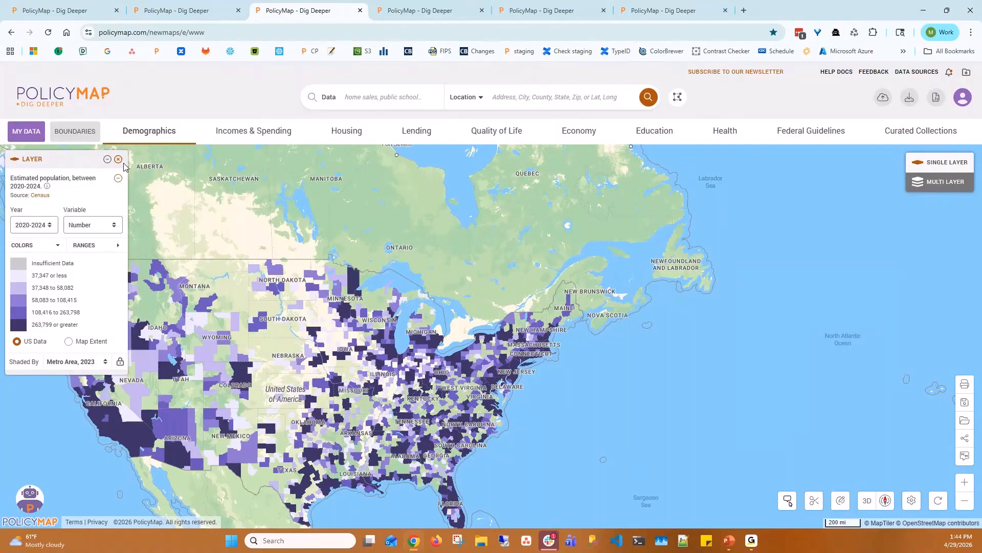
- Map the 2020-2024 percent of people with limited English who speak Spanish at home
{"action": "left_click", "coordinate": [145, 138]}
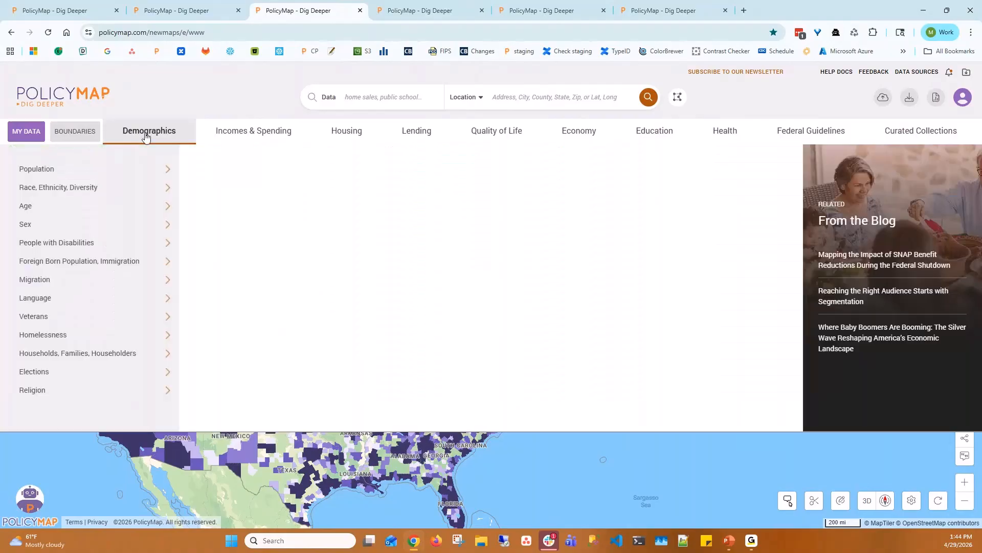
{"action": "left_click", "coordinate": [104, 307]}
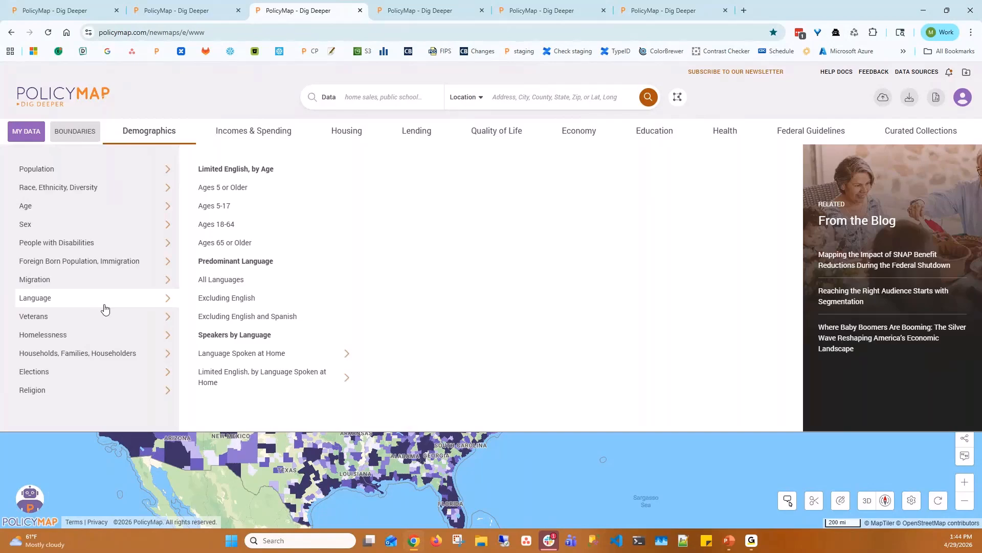
{"action": "mouse_move", "coordinate": [201, 352]}
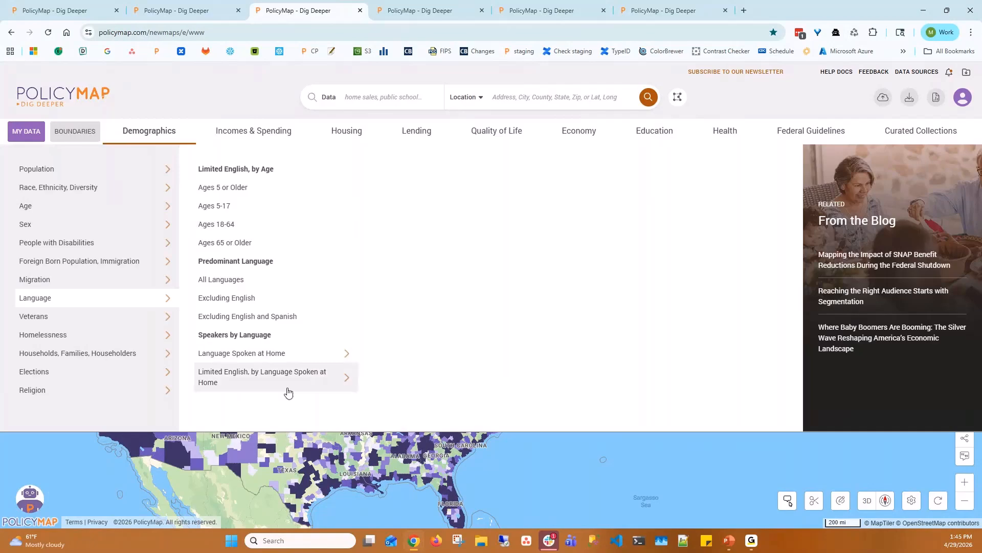
{"action": "mouse_move", "coordinate": [289, 390]}
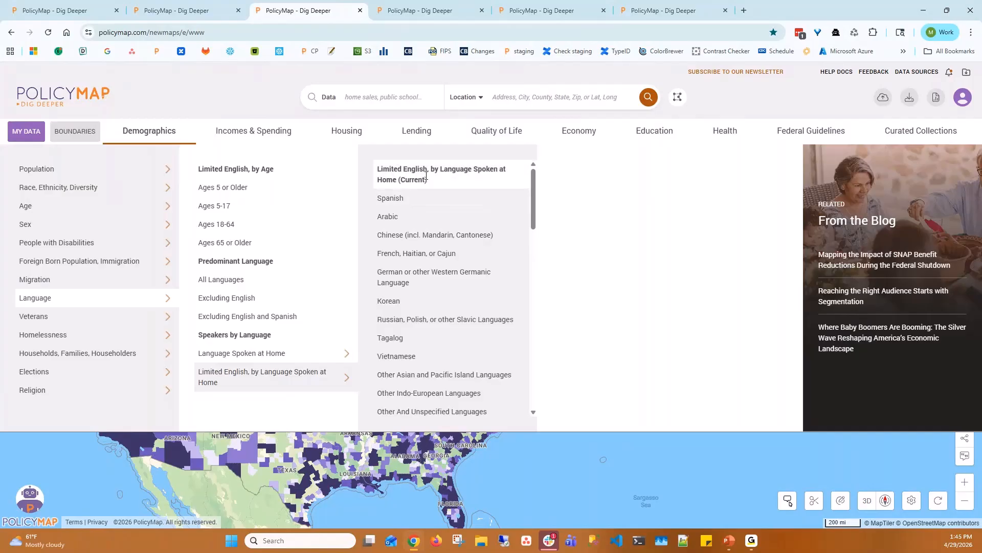
{"action": "left_click", "coordinate": [410, 206]}
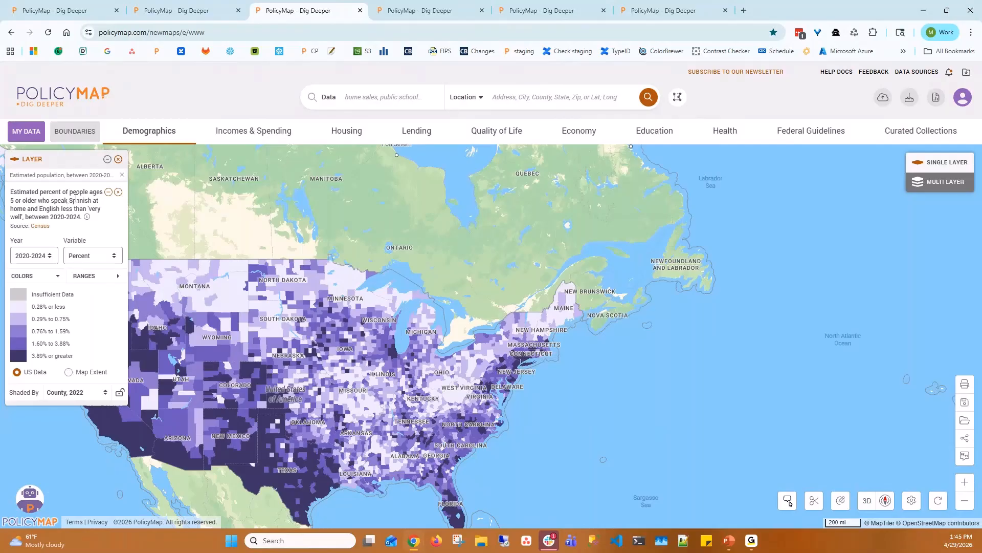
- Browse the language-spoken-at-home indicators and the foreign-born indicators for Europe and Asia
{"action": "left_click", "coordinate": [148, 132]}
{"action": "left_click", "coordinate": [109, 298]}
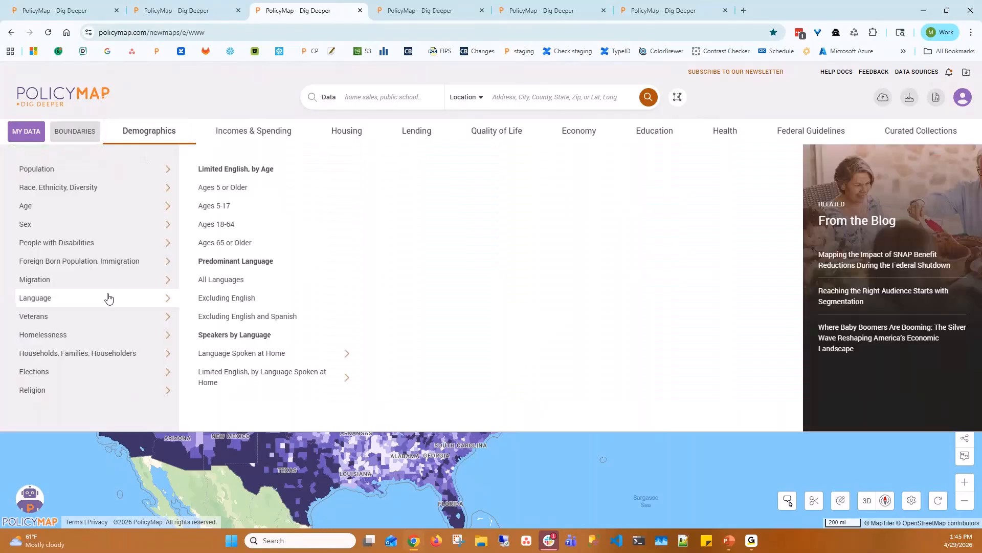
{"action": "left_click", "coordinate": [215, 354]}
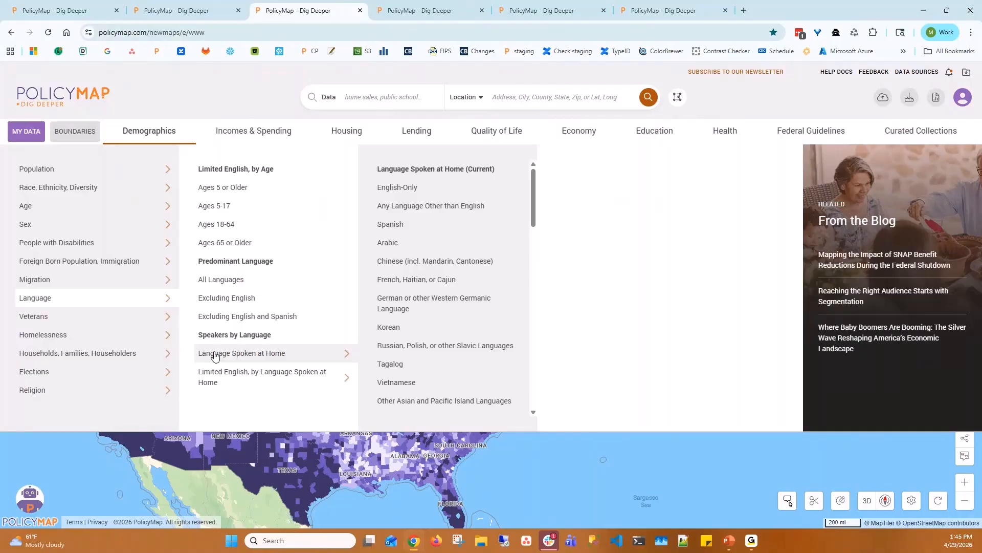
{"action": "mouse_move", "coordinate": [138, 264]}
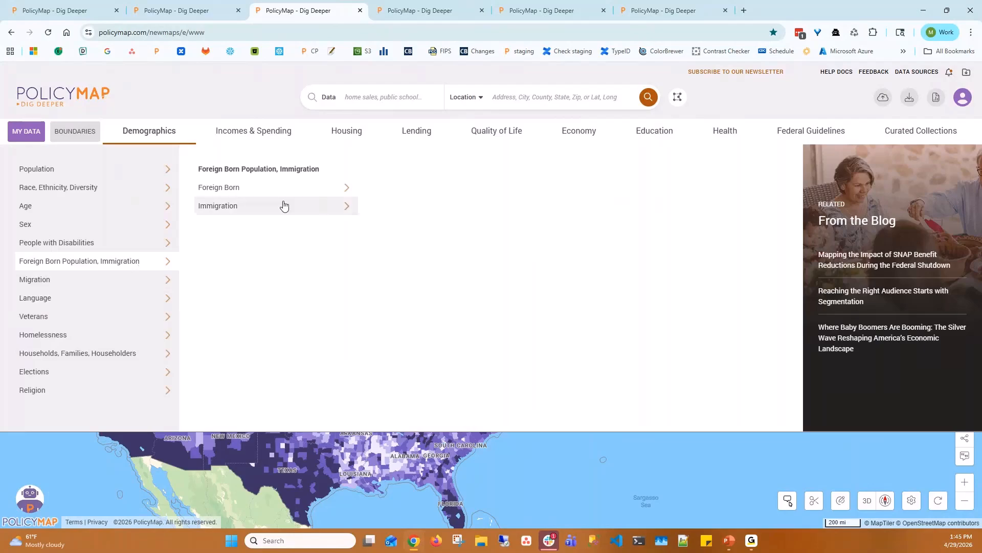
{"action": "mouse_move", "coordinate": [300, 188]}
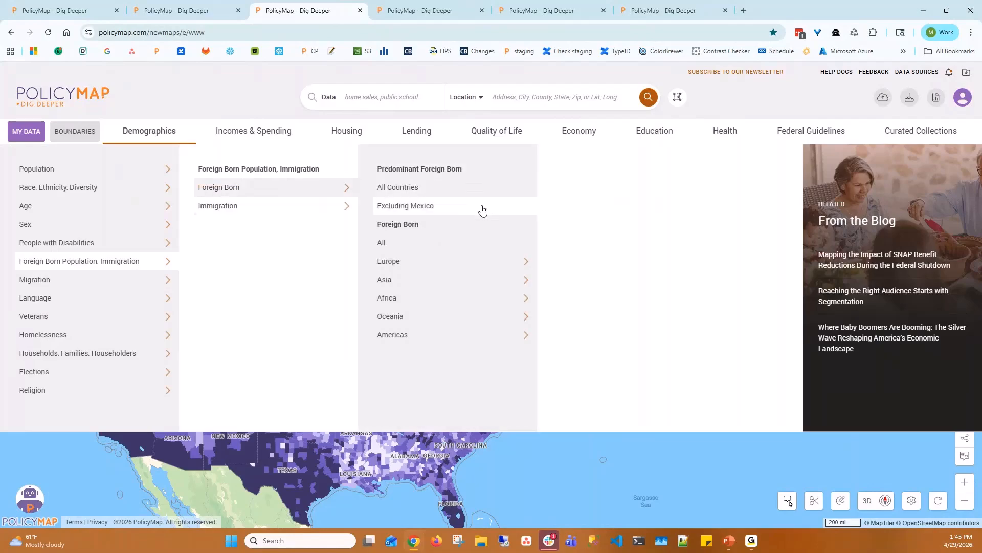
{"action": "mouse_move", "coordinate": [524, 263]}
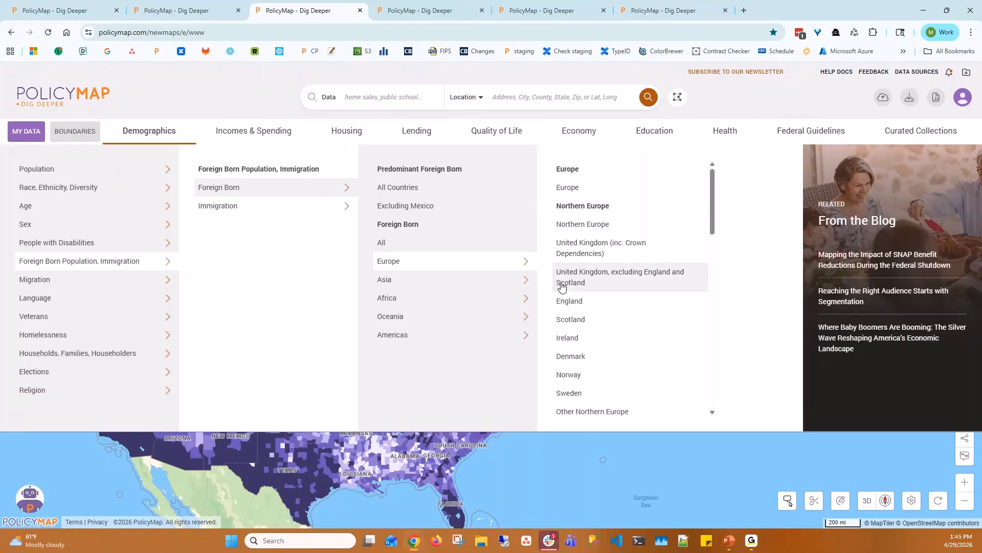
{"action": "mouse_move", "coordinate": [378, 279]}
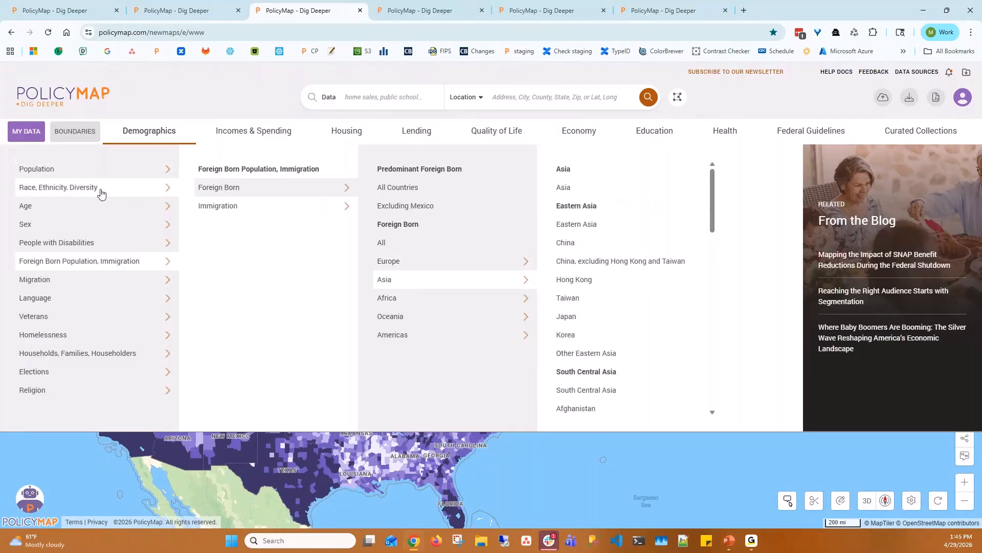
- Map the 2020-2024 percent of people identifying as Asian alone, of Afghan descent, across the whole country
{"action": "mouse_move", "coordinate": [101, 191]}
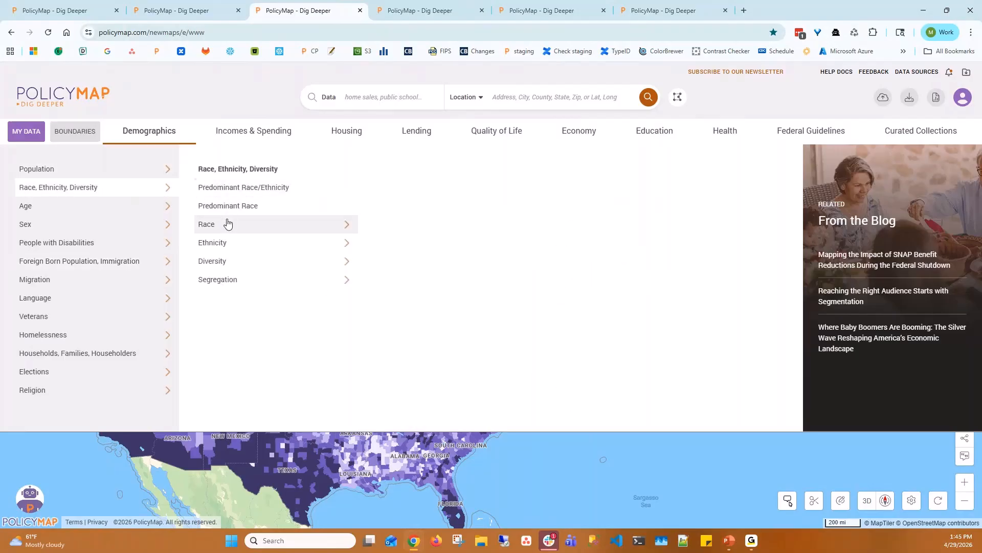
{"action": "mouse_move", "coordinate": [226, 221]}
{"action": "mouse_move", "coordinate": [424, 215]}
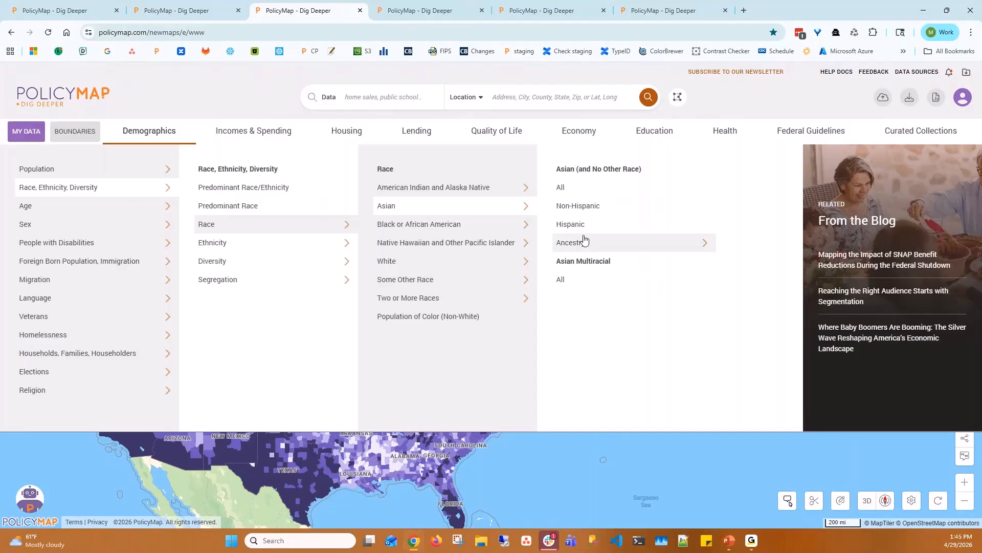
{"action": "mouse_move", "coordinate": [588, 244]}
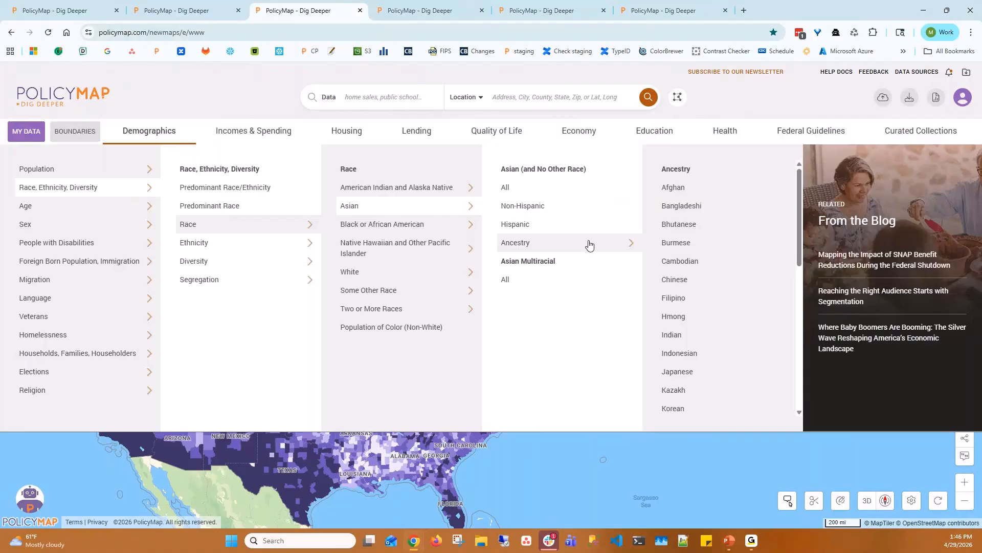
{"action": "left_click", "coordinate": [689, 194]}
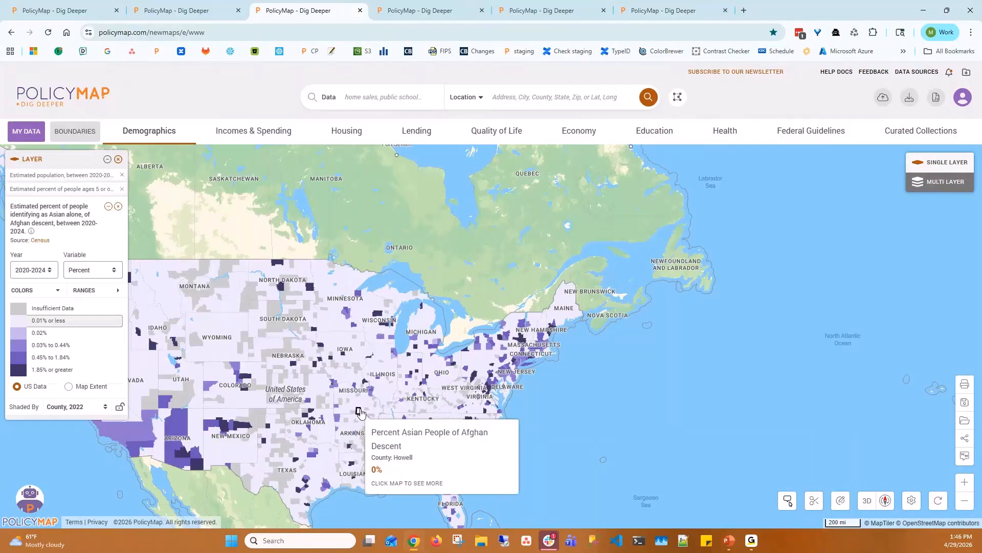
{"action": "left_click_drag", "start_coordinate": [353, 403], "coordinate": [427, 321]}
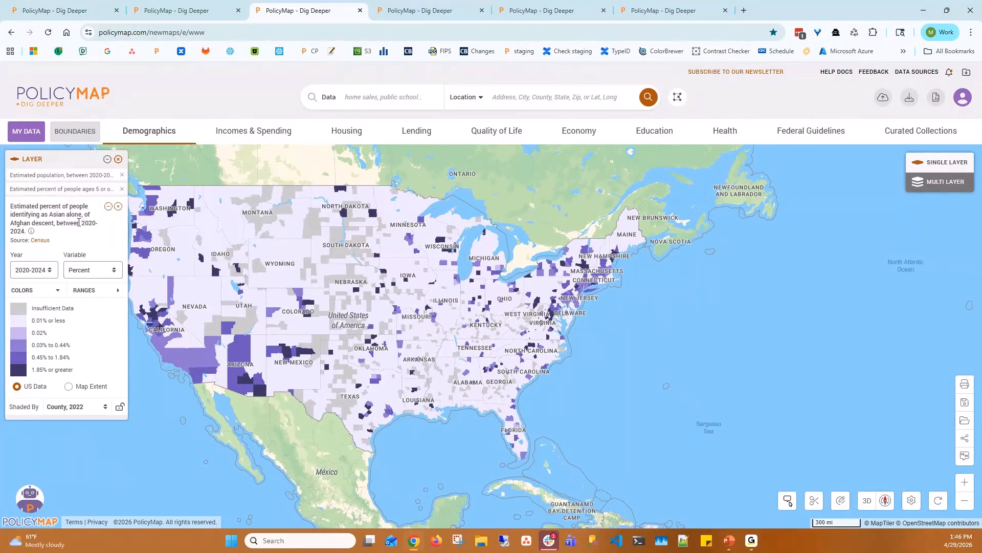
- Read the Afghan descent indicator's description, including its ACS source table, and the linked Census Bureau definition of ancestry
{"action": "left_click", "coordinate": [32, 232]}
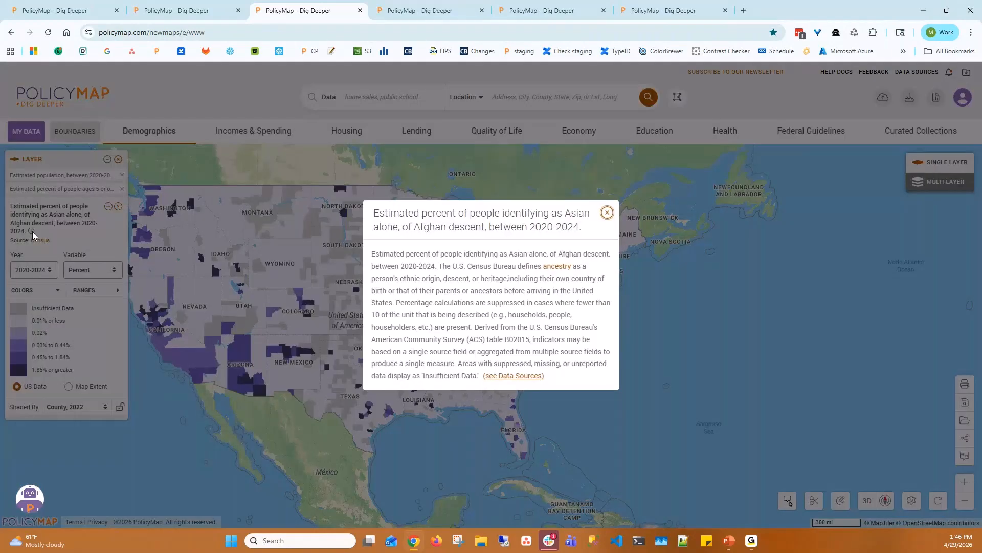
{"action": "left_click_drag", "start_coordinate": [504, 339], "coordinate": [530, 343]}
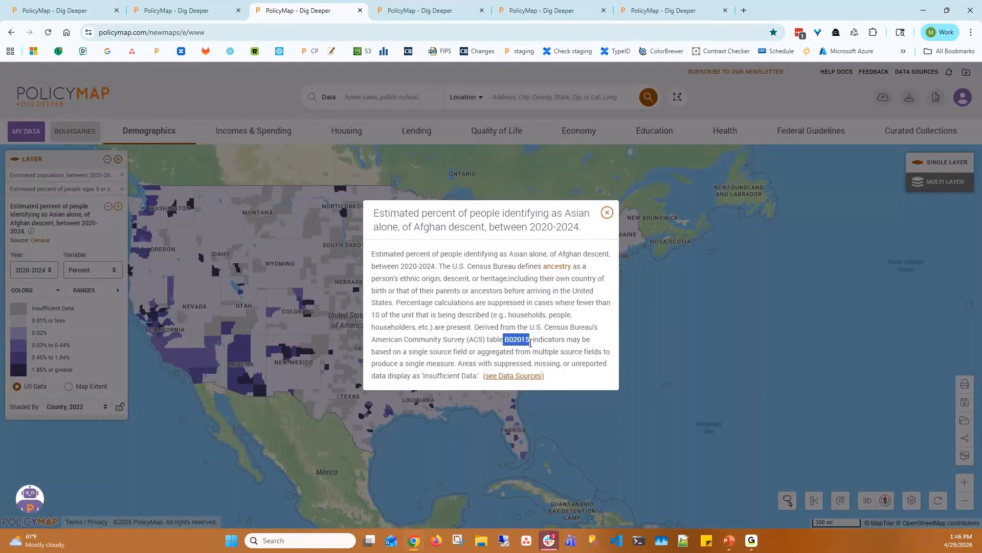
{"action": "left_click", "coordinate": [558, 266]}
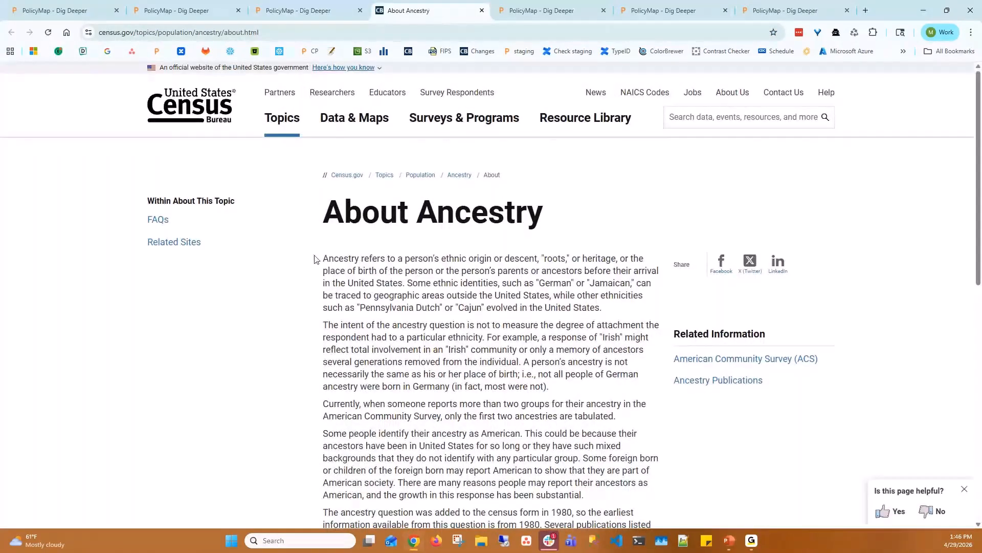
{"action": "left_click_drag", "start_coordinate": [320, 258], "coordinate": [572, 258]}
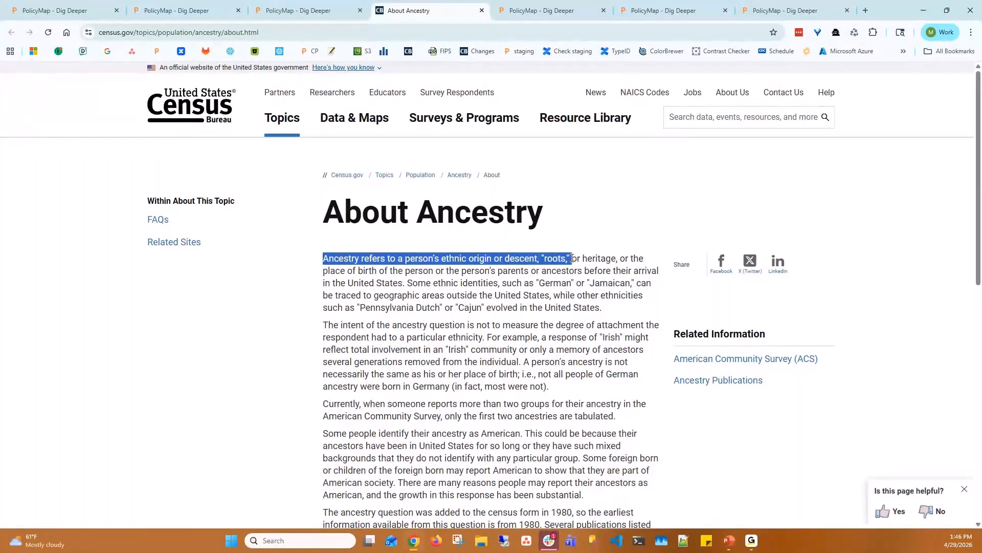
{"action": "left_click_drag", "start_coordinate": [574, 259], "coordinate": [570, 270]}
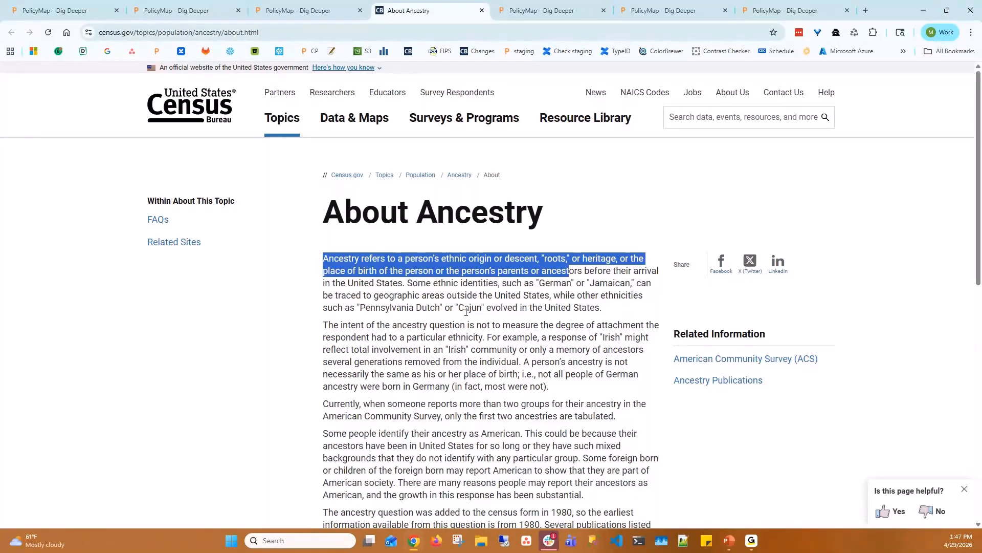
{"action": "left_click", "coordinate": [296, 14]}
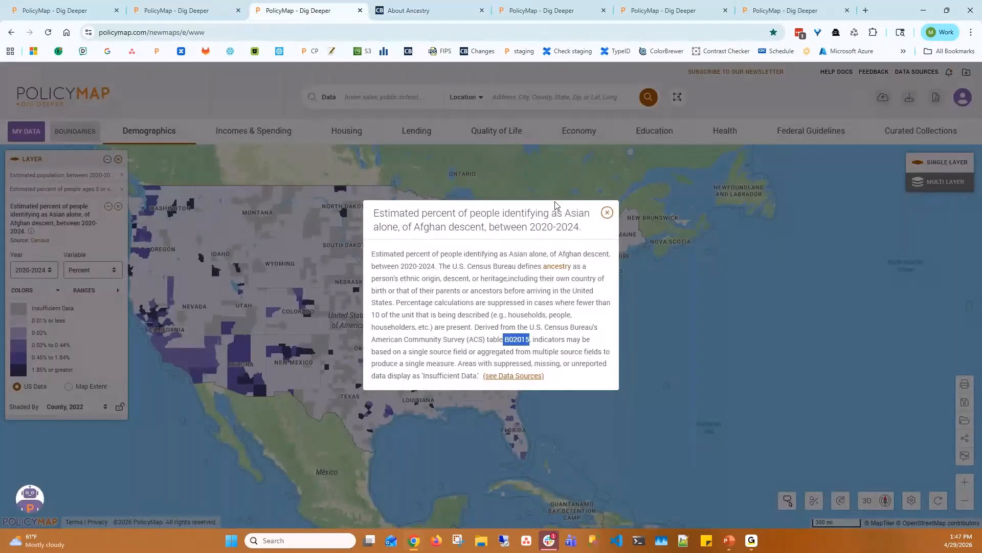
{"action": "left_click", "coordinate": [607, 213]}
- Review the race categories in the demographic data and the indicators offered for the Asian population
{"action": "left_click", "coordinate": [133, 134]}
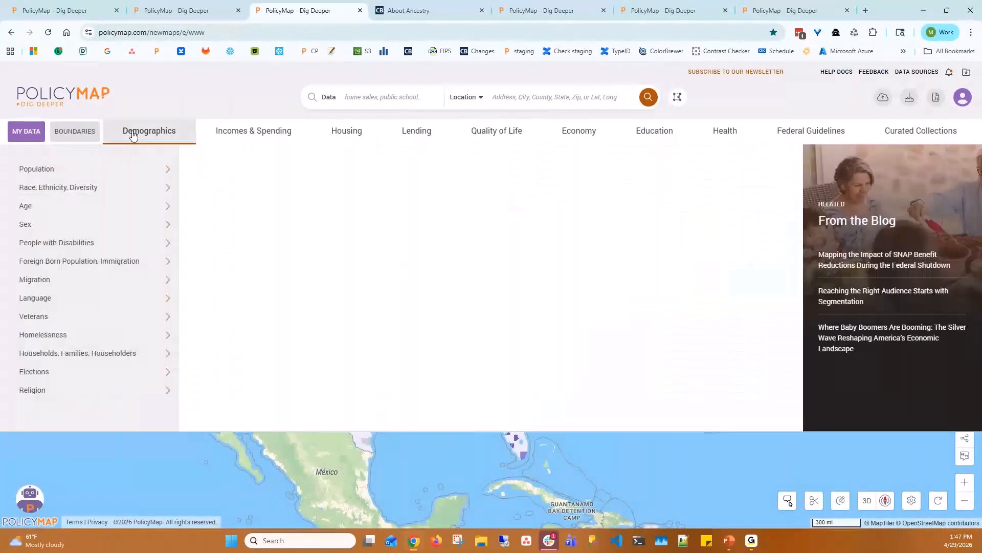
{"action": "left_click", "coordinate": [132, 191]}
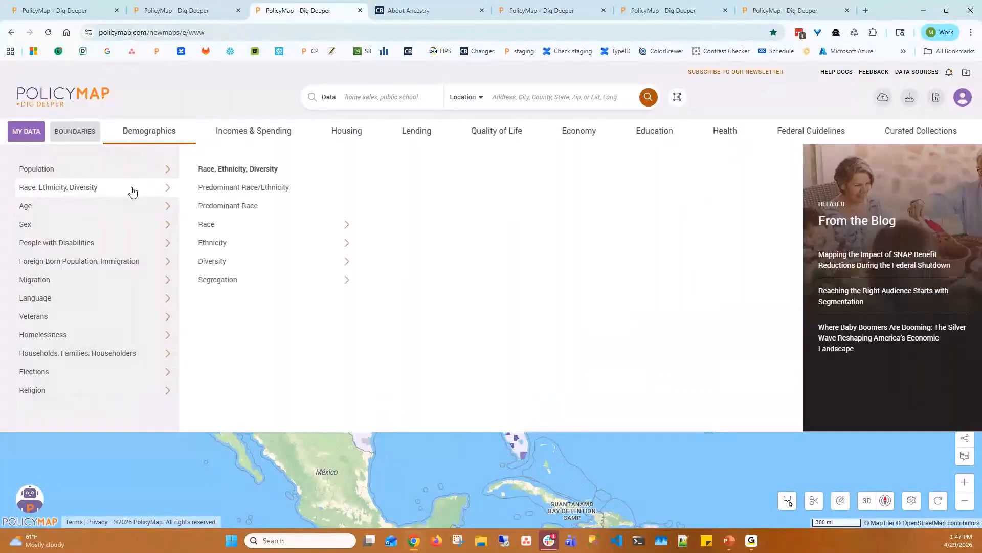
{"action": "left_click", "coordinate": [258, 224]}
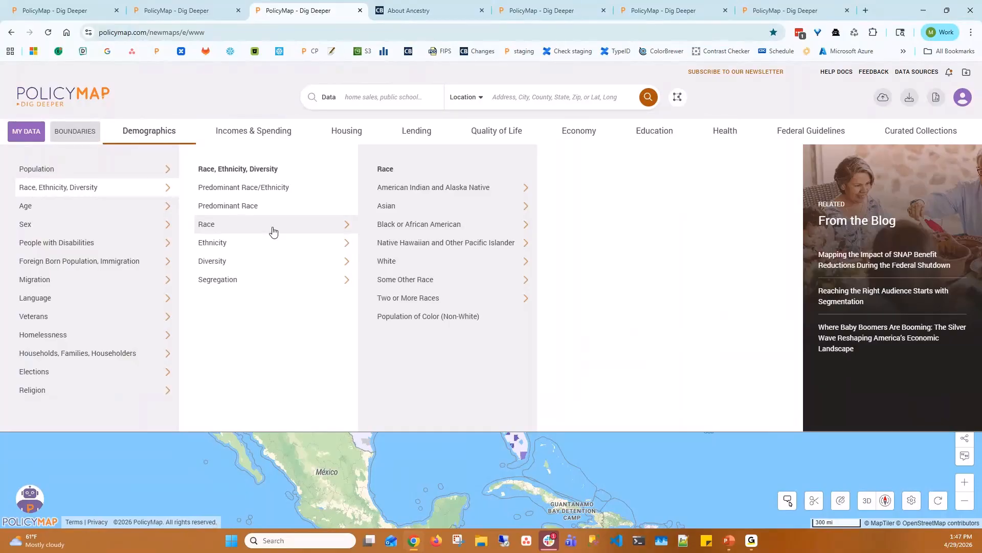
{"action": "mouse_move", "coordinate": [435, 212]}
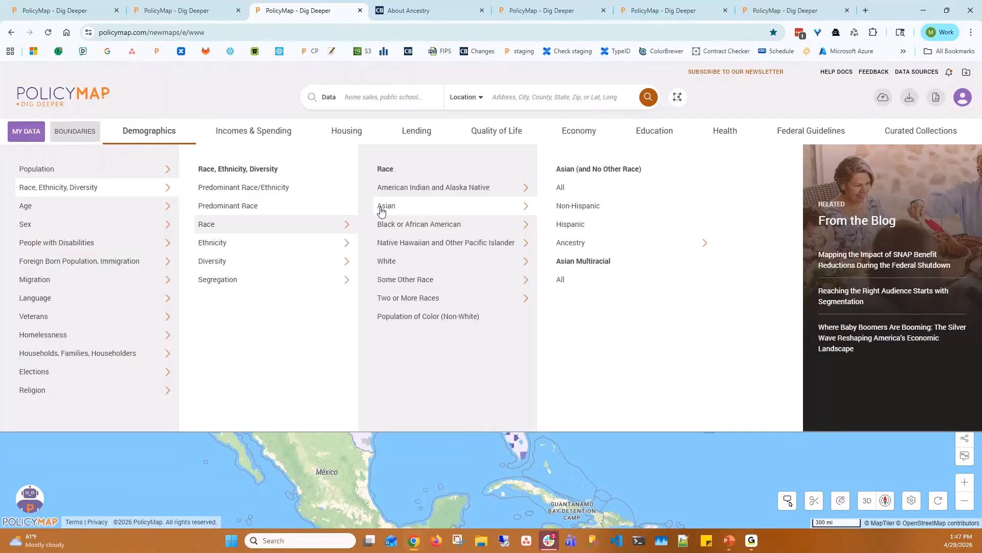
- In the map of births to women, remove all layers and map 2020-2024 predominant tenure for Black or African American householders
{"action": "left_click", "coordinate": [204, 9]}
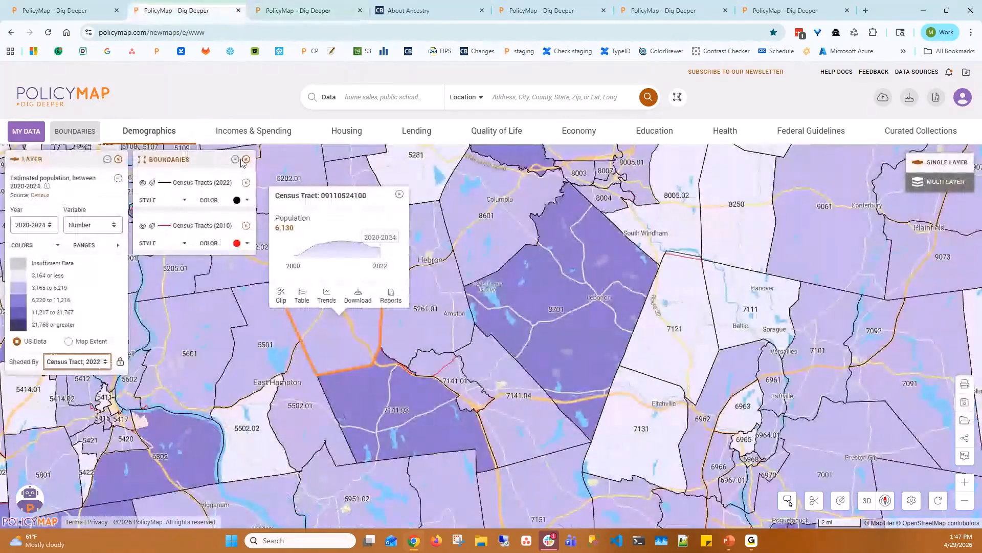
{"action": "left_click", "coordinate": [529, 12]}
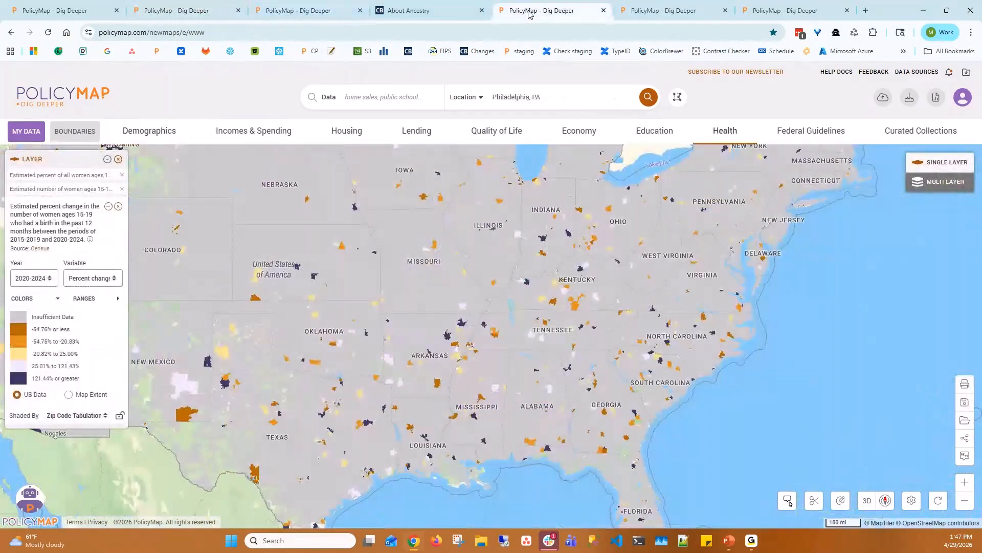
{"action": "left_click", "coordinate": [119, 159]}
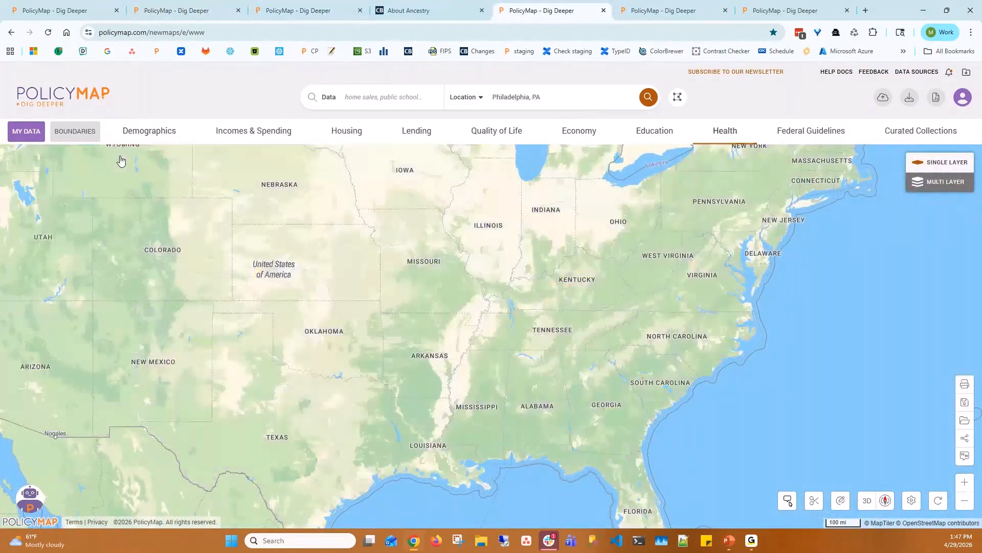
{"action": "left_click", "coordinate": [166, 134]}
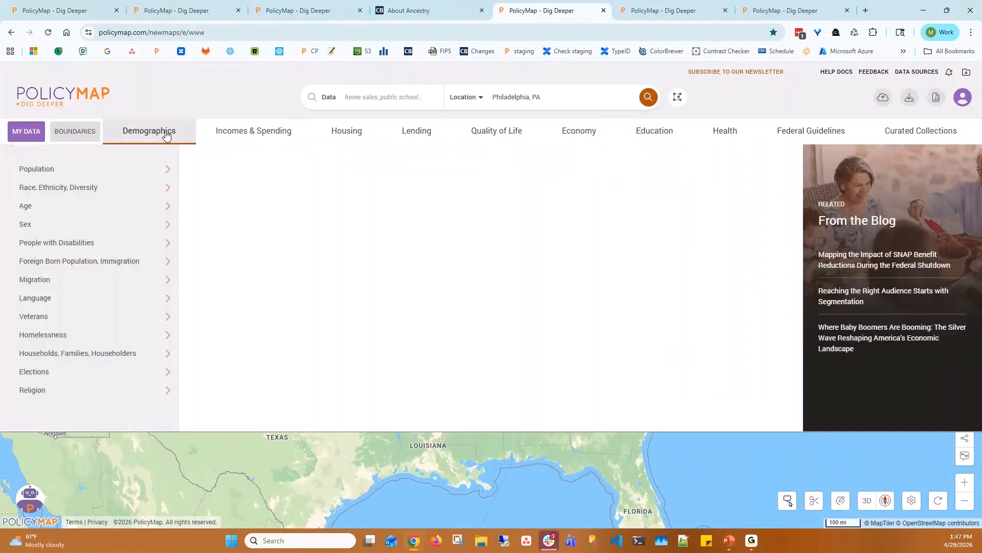
{"action": "left_click", "coordinate": [344, 133]}
{"action": "mouse_move", "coordinate": [130, 330]}
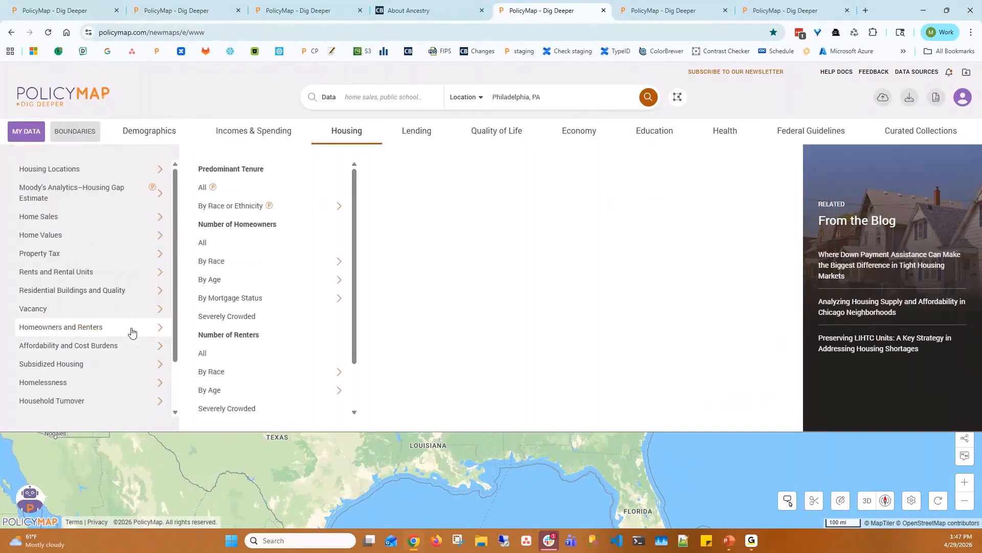
{"action": "mouse_move", "coordinate": [271, 211]}
{"action": "left_click", "coordinate": [430, 224]}
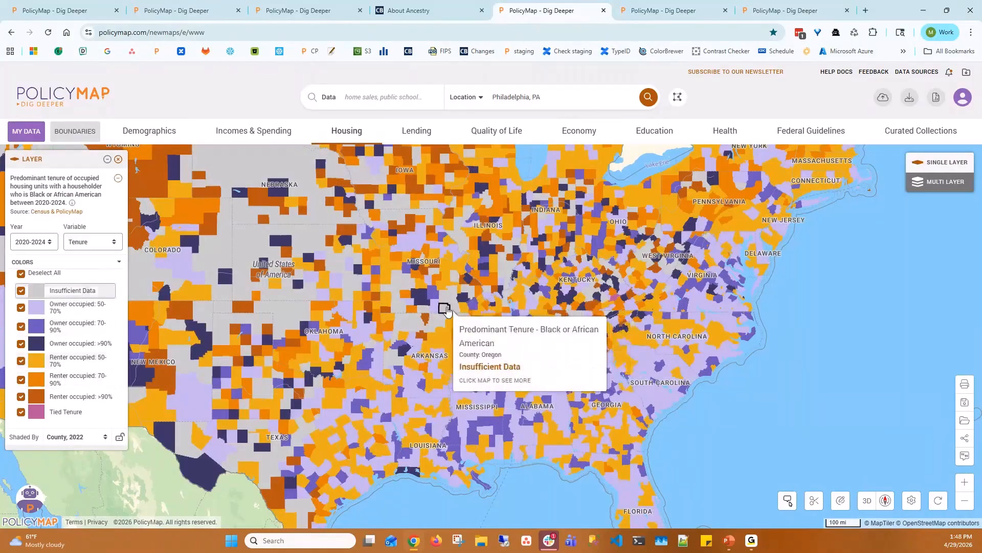
- Set the Black or African American tenure layer to Percent change (5 years) and read how its description defines insufficient data
{"action": "left_click", "coordinate": [92, 242]}
{"action": "left_click", "coordinate": [101, 269]}
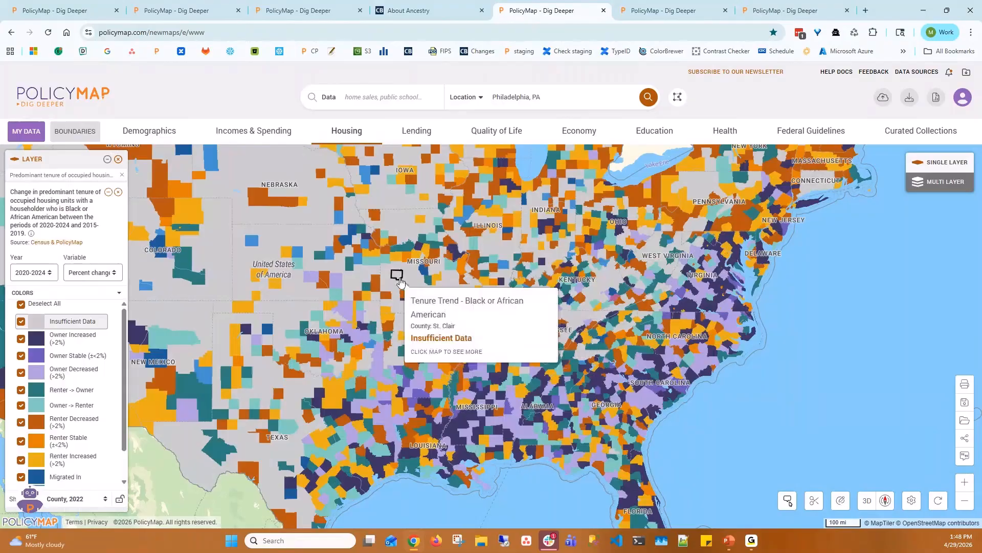
{"action": "left_click", "coordinate": [31, 233]}
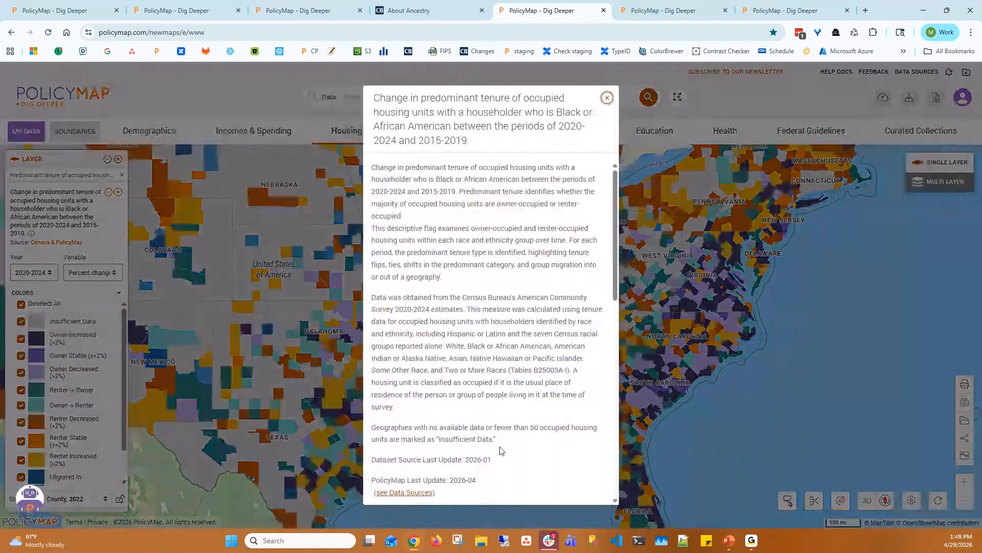
{"action": "left_click_drag", "start_coordinate": [496, 440], "coordinate": [363, 433]}
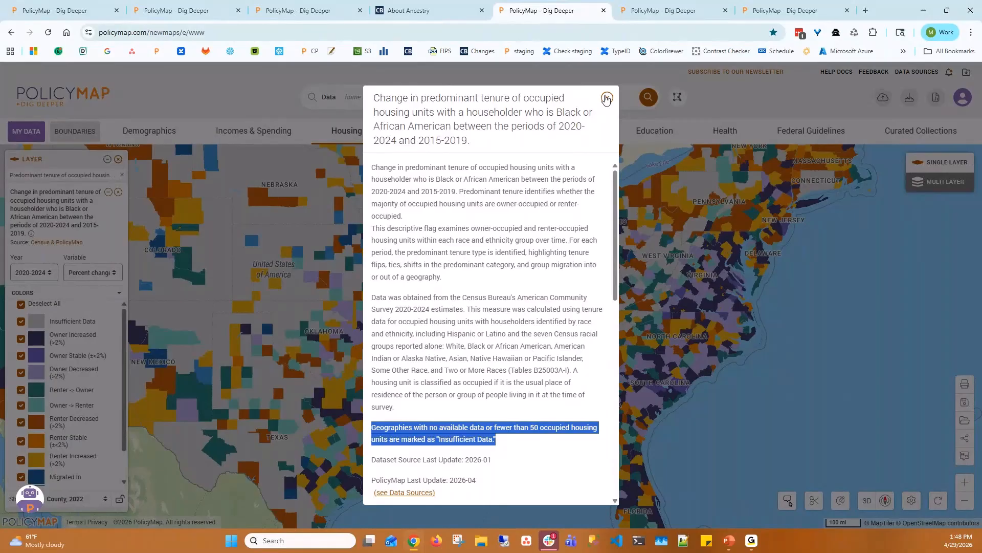
{"action": "left_click", "coordinate": [606, 98]}
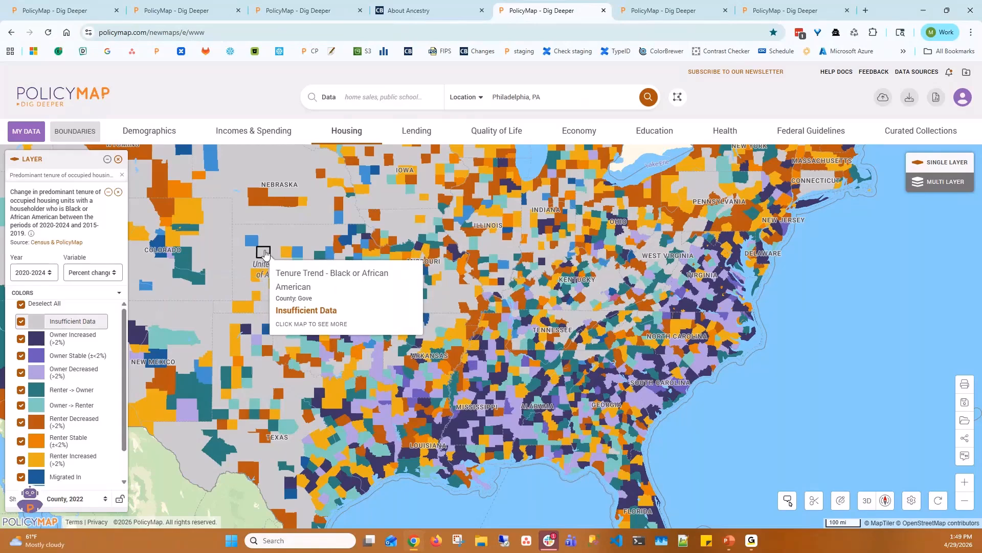
- Inspect Gove County's Black or African American tenure trend details and set the layer's variable to Tenure
{"action": "scroll", "coordinate": [266, 256], "scroll_direction": "up", "scroll_amount": 3}
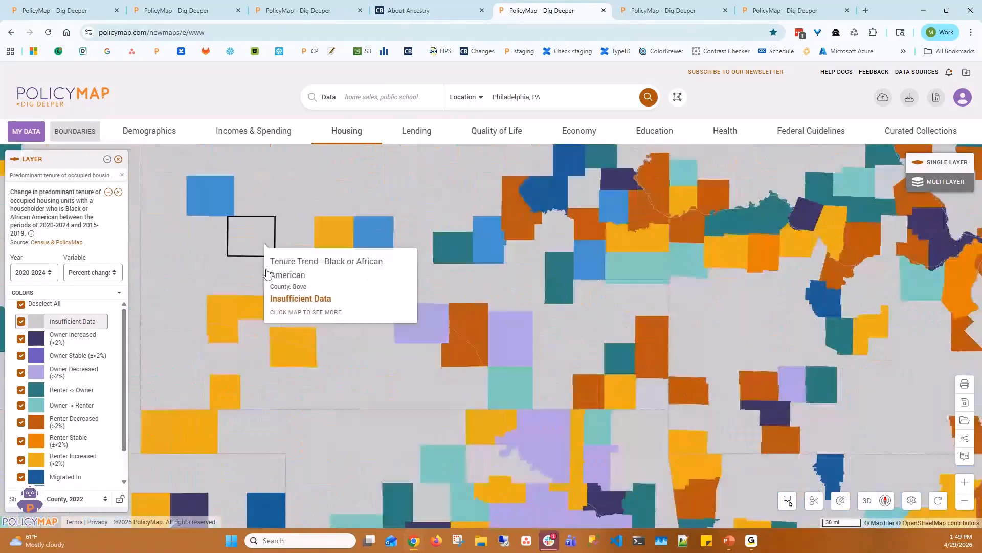
{"action": "left_click", "coordinate": [253, 247]}
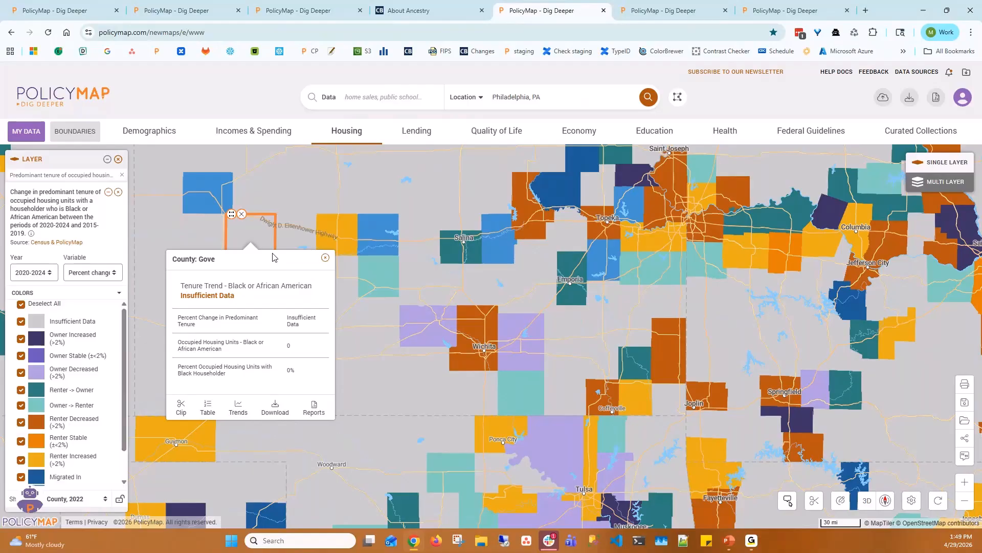
{"action": "left_click", "coordinate": [115, 273]}
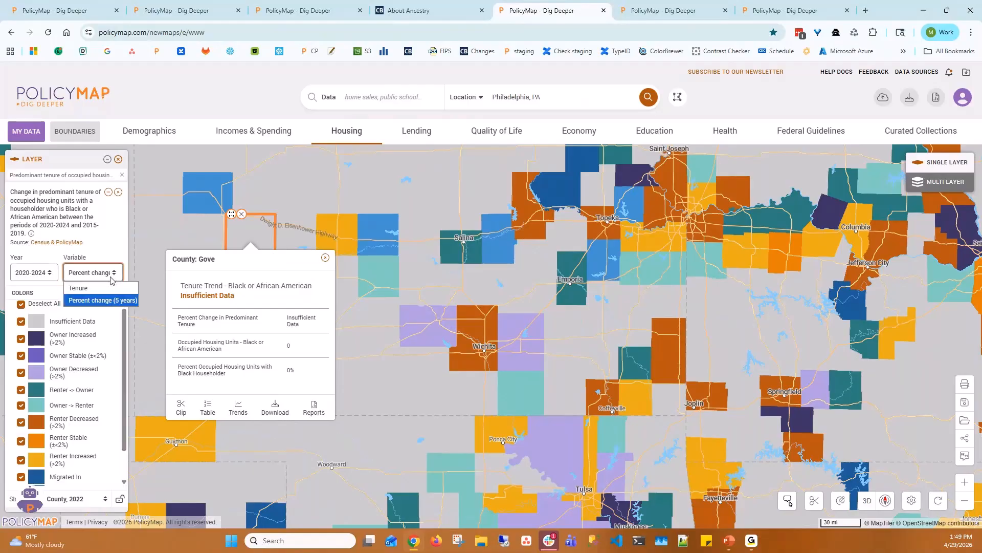
{"action": "left_click", "coordinate": [108, 290]}
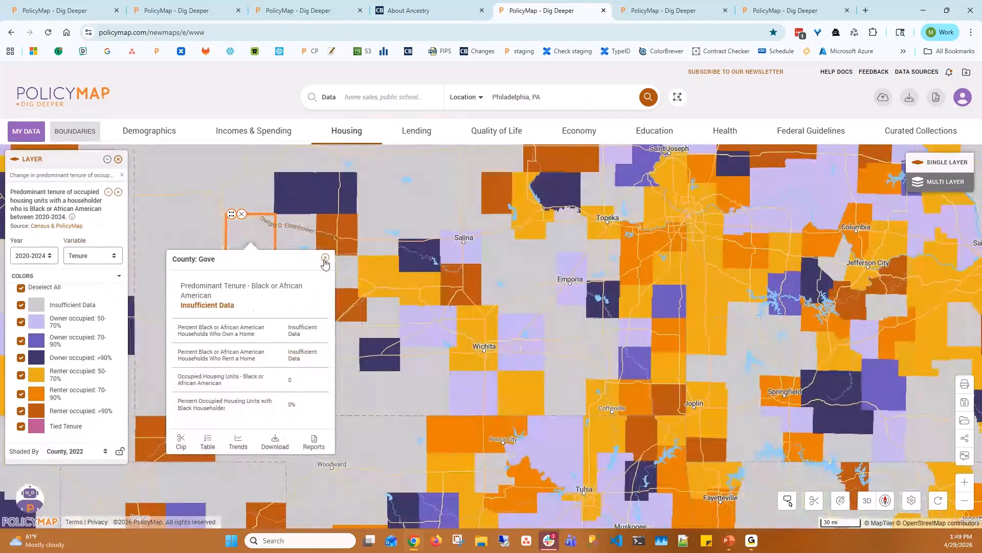
- Close Gove County's details, examine Black or African American tenure across the wider United States, and check the layer's variable options
{"action": "left_click", "coordinate": [325, 258]}
{"action": "scroll", "coordinate": [346, 262], "scroll_direction": "down", "scroll_amount": 2}
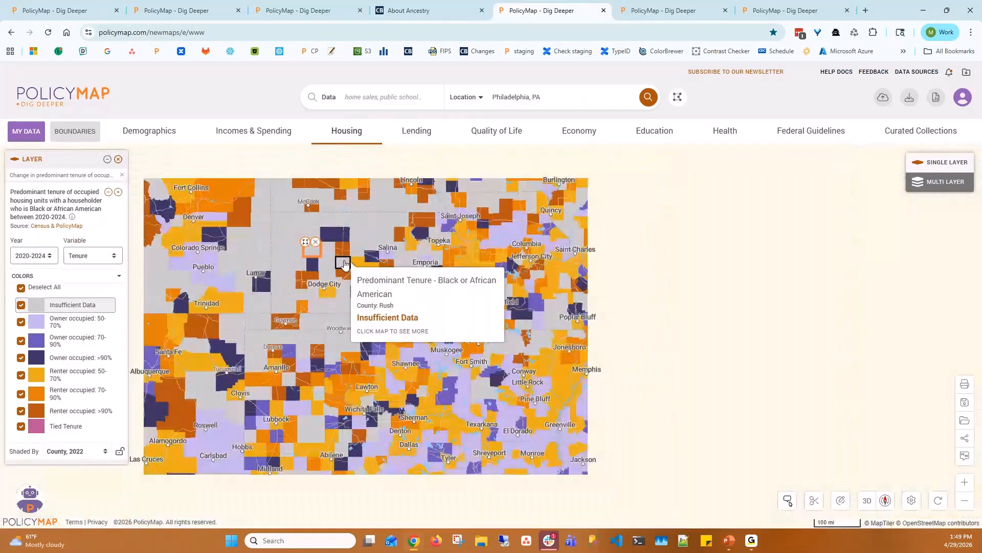
{"action": "scroll", "coordinate": [347, 262], "scroll_direction": "down", "scroll_amount": 2}
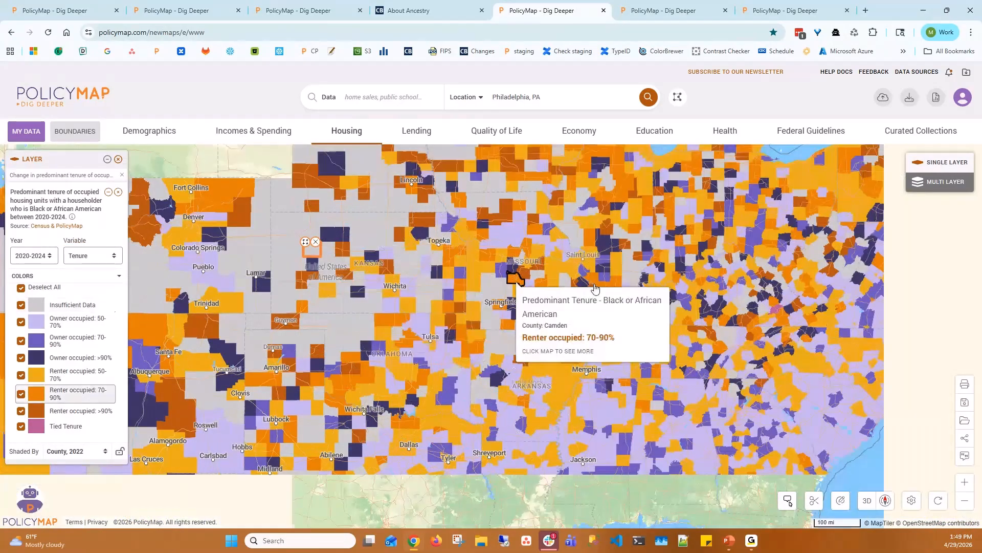
{"action": "scroll", "coordinate": [426, 296], "scroll_direction": "down", "scroll_amount": 1}
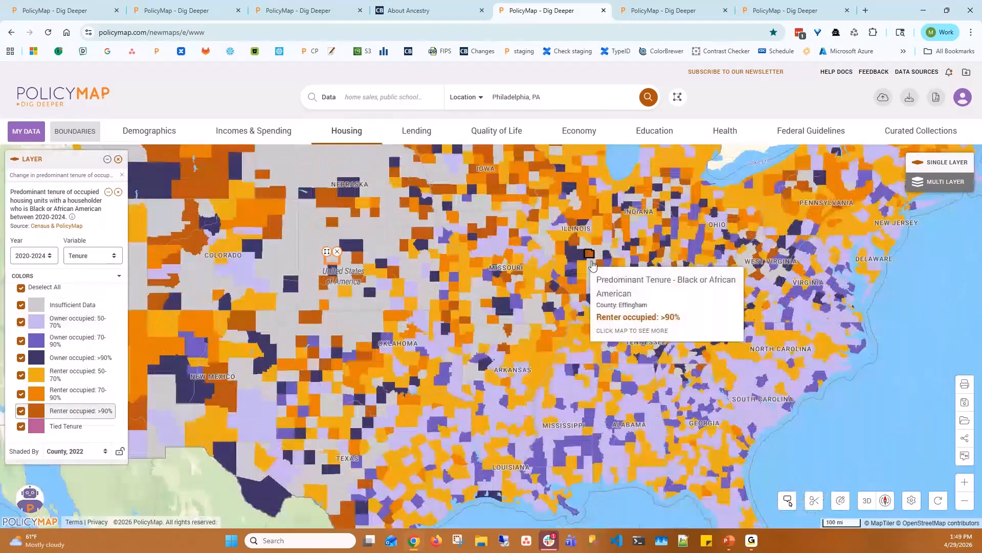
{"action": "left_click", "coordinate": [95, 255]}
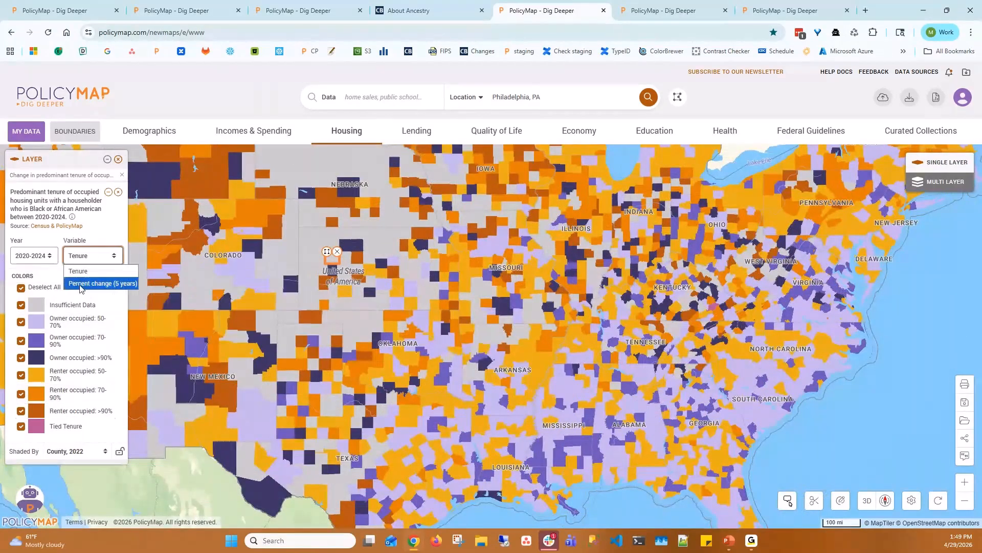
{"action": "left_click", "coordinate": [95, 239]}
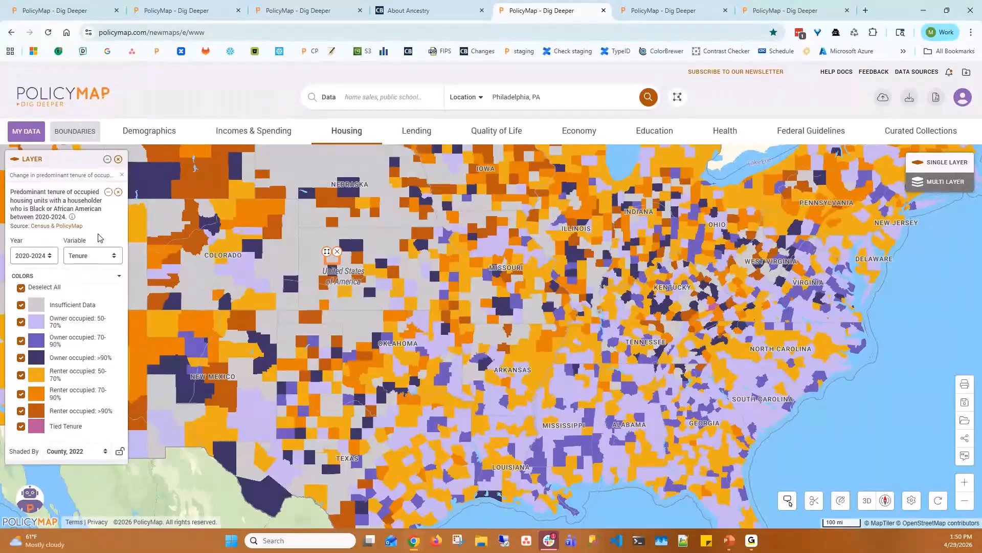
- In the multi-layer map, open the description of Percent People Age < 6 with Working Parents and copy its ACS table number, B23008
{"action": "left_click", "coordinate": [819, 12]}
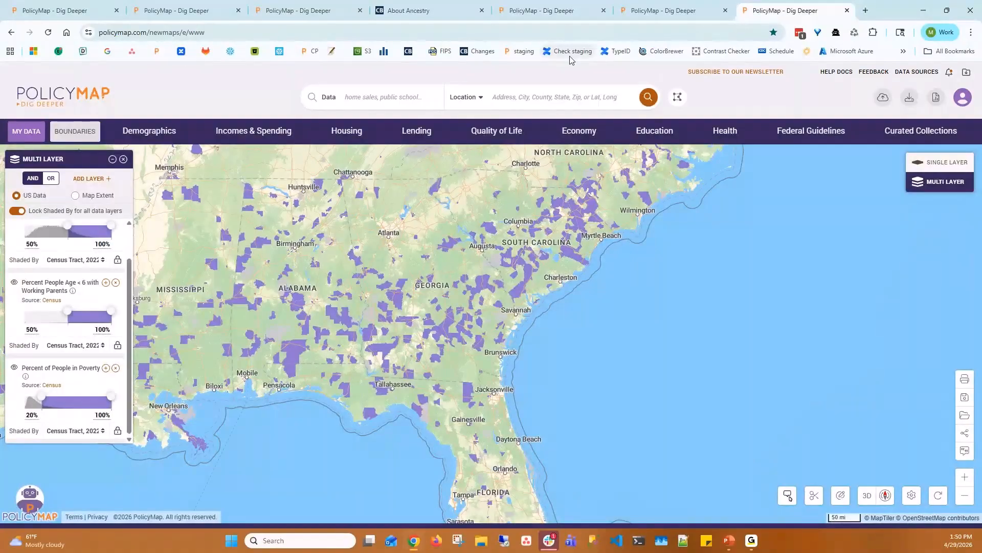
{"action": "left_click", "coordinate": [73, 291]}
{"action": "left_click_drag", "start_coordinate": [472, 346], "coordinate": [496, 346]}
{"action": "key", "text": "ctrl+c"}
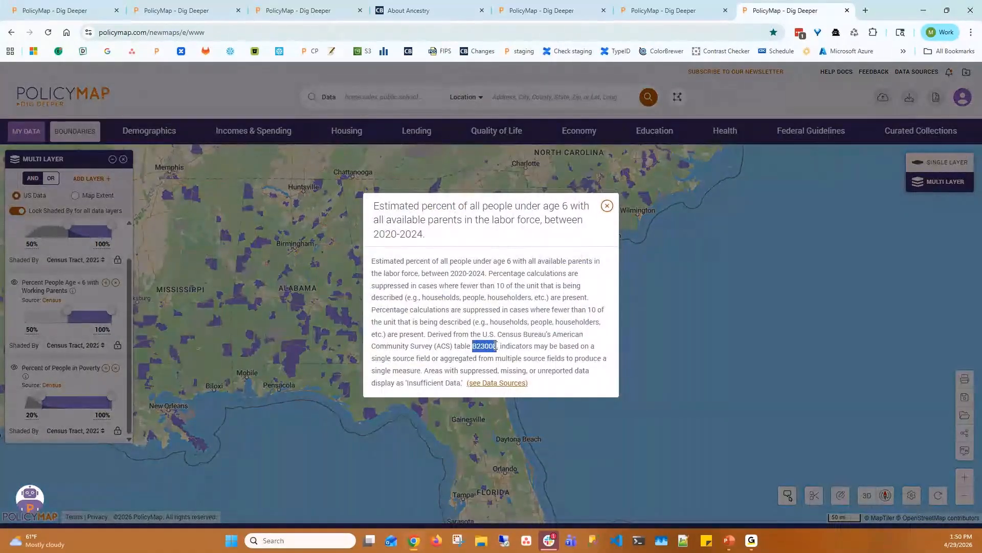
- Open data.census.gov in a new browser tab, search for B23008 and open the table to examine its parental employment categories
{"action": "left_click", "coordinate": [865, 11]}
{"action": "left_click", "coordinate": [384, 52]}
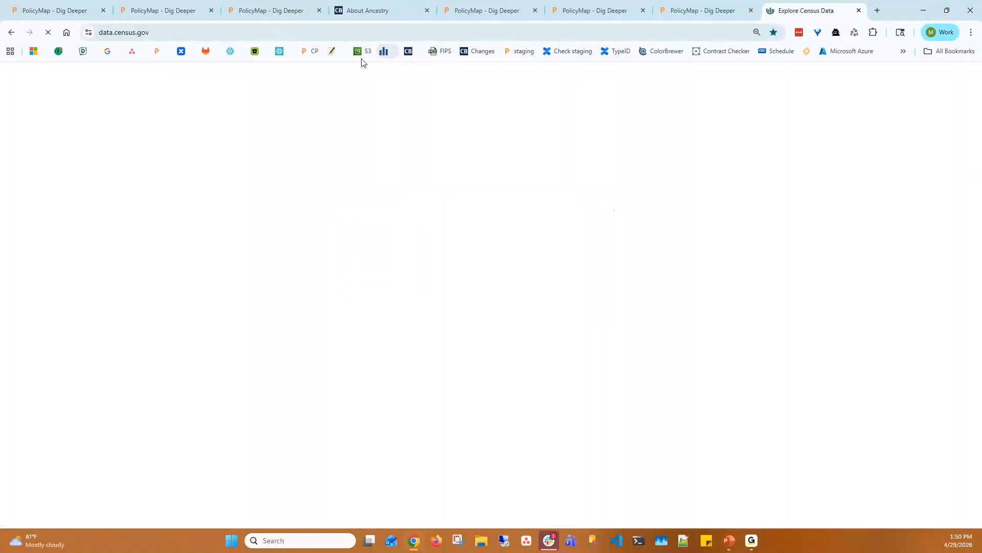
{"action": "left_click", "coordinate": [384, 173]}
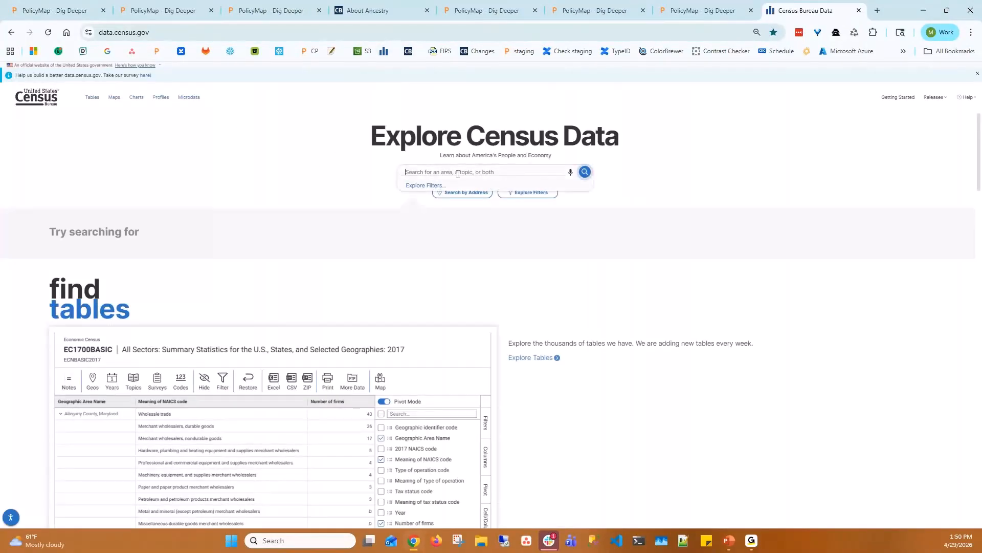
{"action": "key", "text": "ctrl+v"}
{"action": "left_click", "coordinate": [584, 172]}
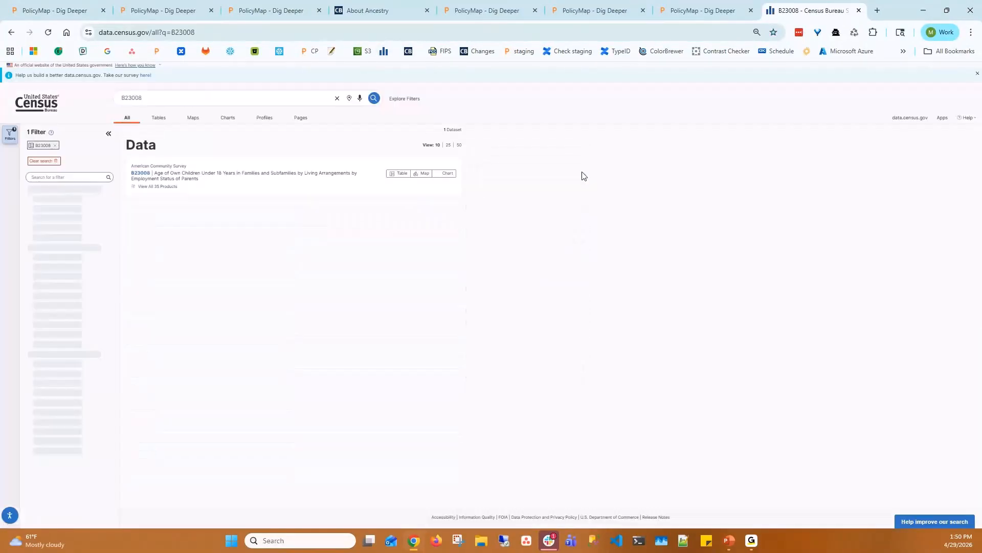
{"action": "left_click", "coordinate": [140, 178]}
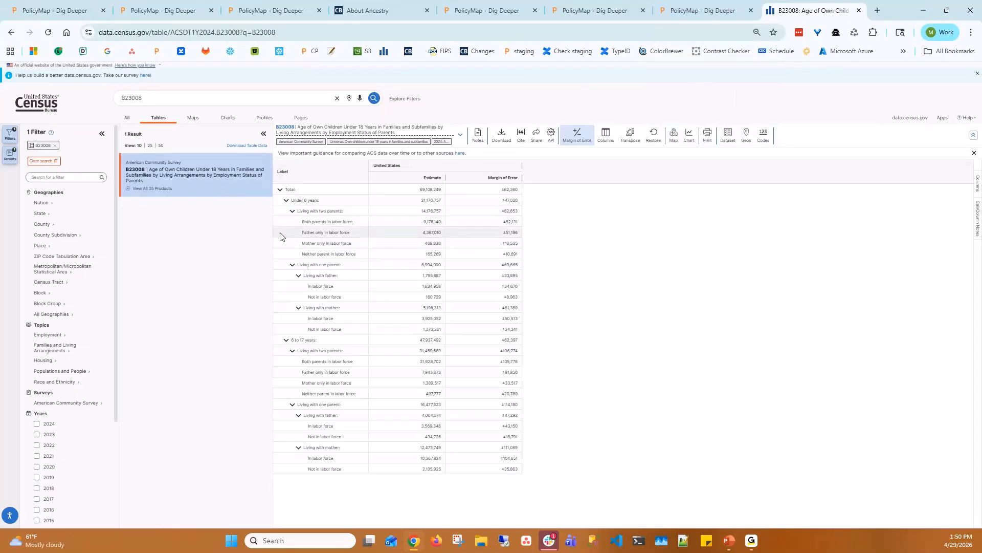
- Return to the PolicyMap working-parents description, highlight the phrase "all available parents" in its title, and close the description
{"action": "left_click", "coordinate": [713, 11]}
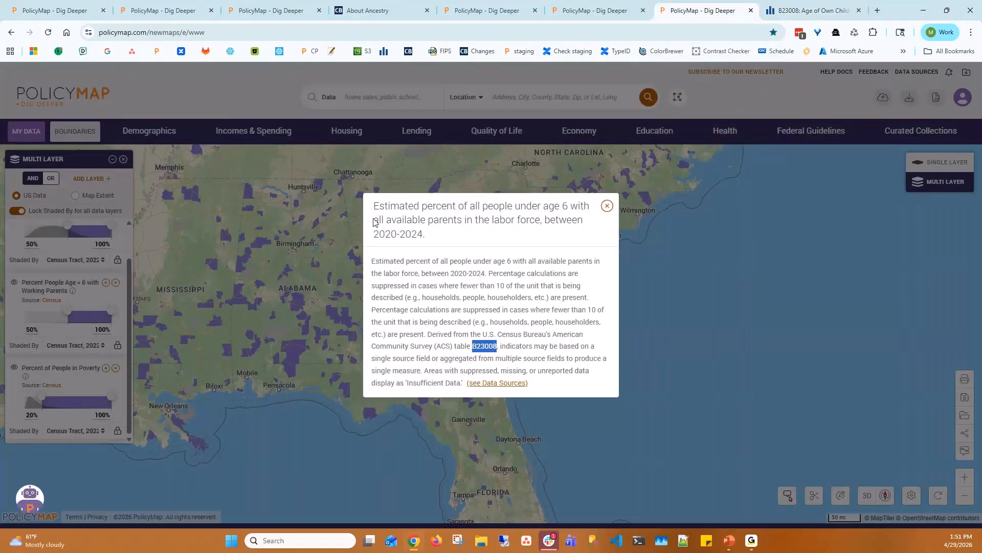
{"action": "left_click_drag", "start_coordinate": [374, 224], "coordinate": [463, 224]}
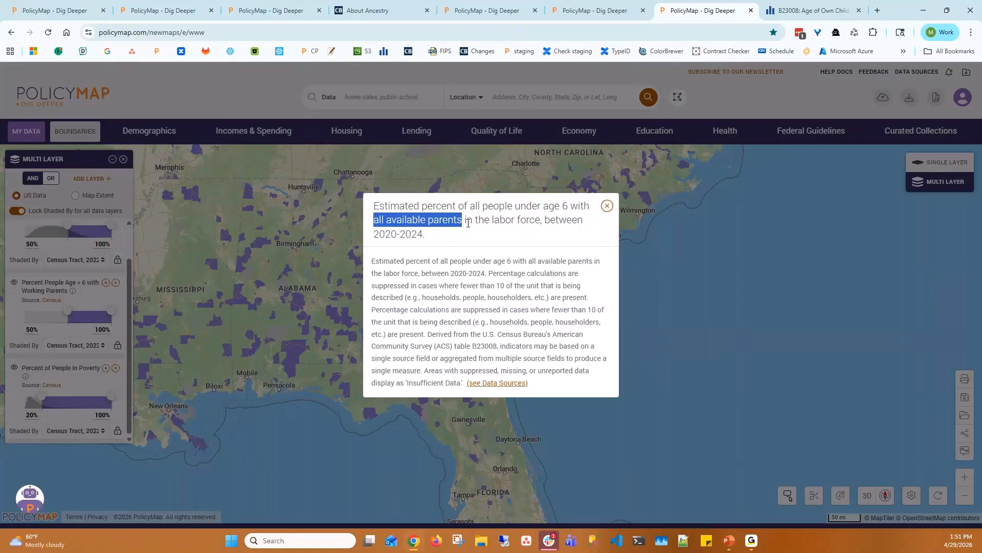
{"action": "left_click", "coordinate": [608, 206]}
{"action": "mouse_move", "coordinate": [72, 290]}
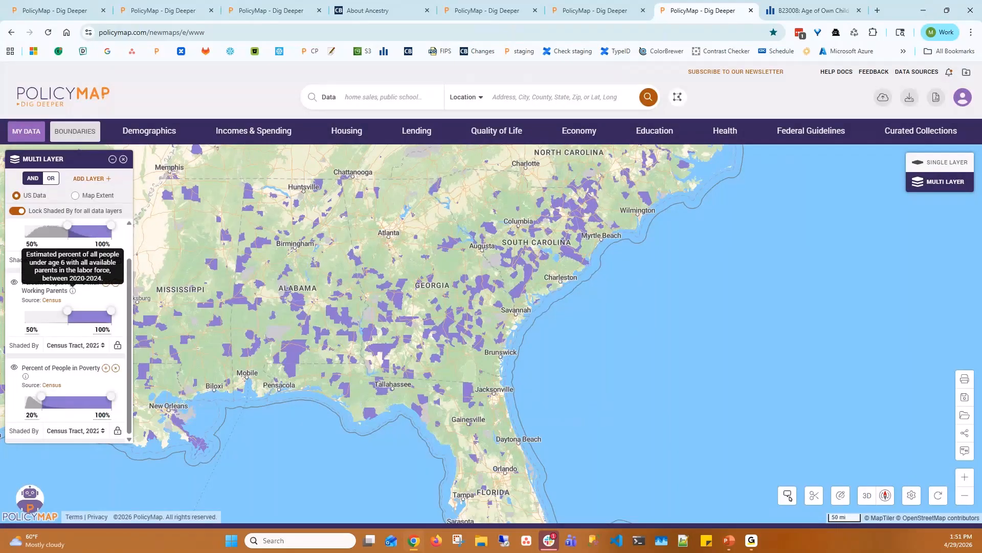
- Switch to the presentation slide show and advance from "Deeper Insights with New Indicators" to the "Thank you!" slide
{"action": "key", "text": "super+d"}
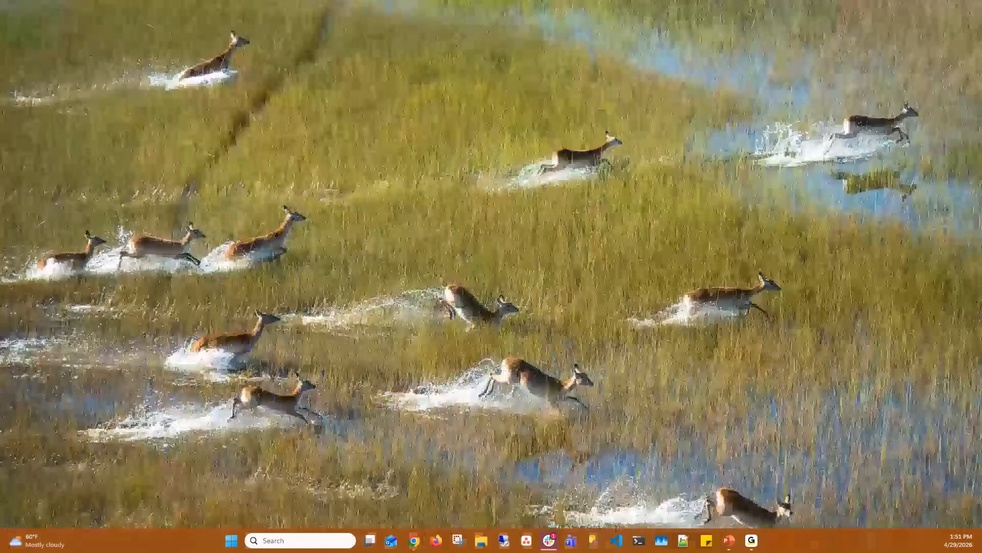
{"action": "key", "text": "alt+Tab"}
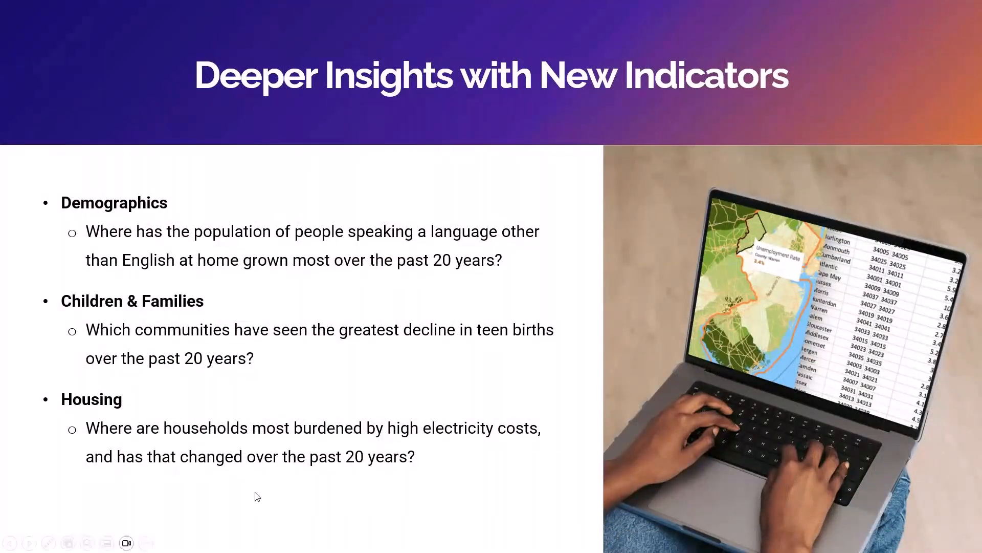
{"action": "left_click", "coordinate": [29, 543]}
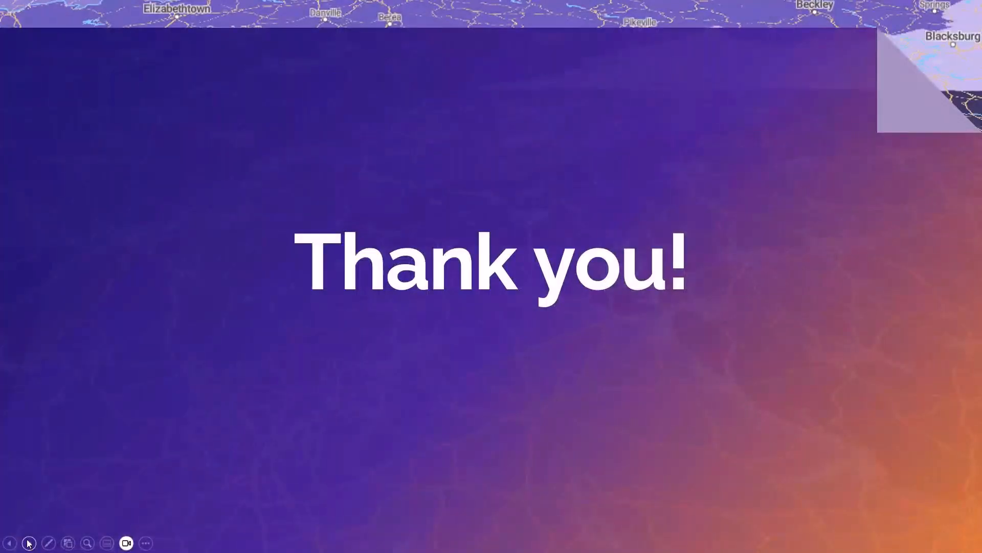